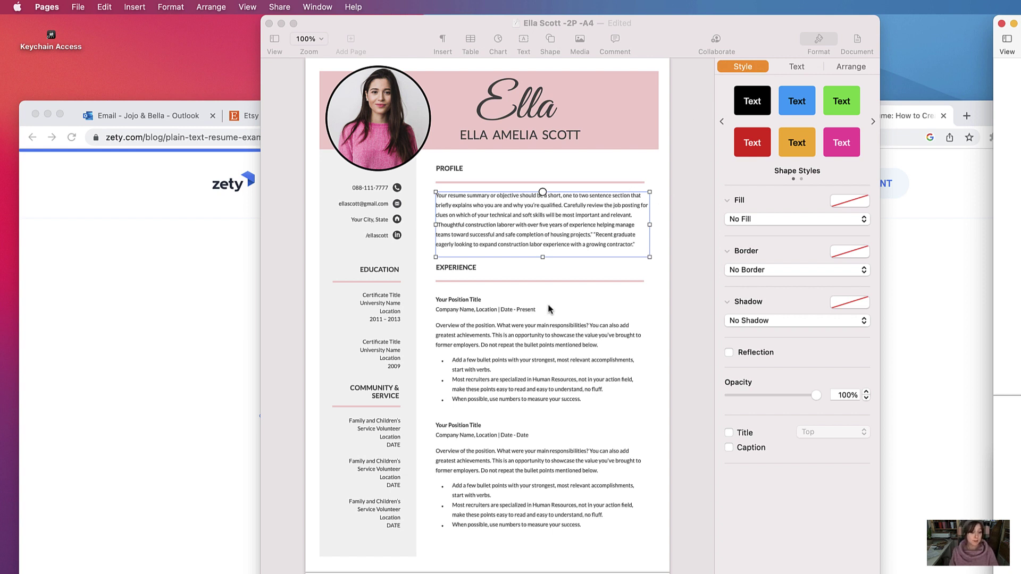
- Move the round headshot a little right and down, and pull the Profile box's right edge inward
click(520, 316)
click(497, 312)
click(539, 233)
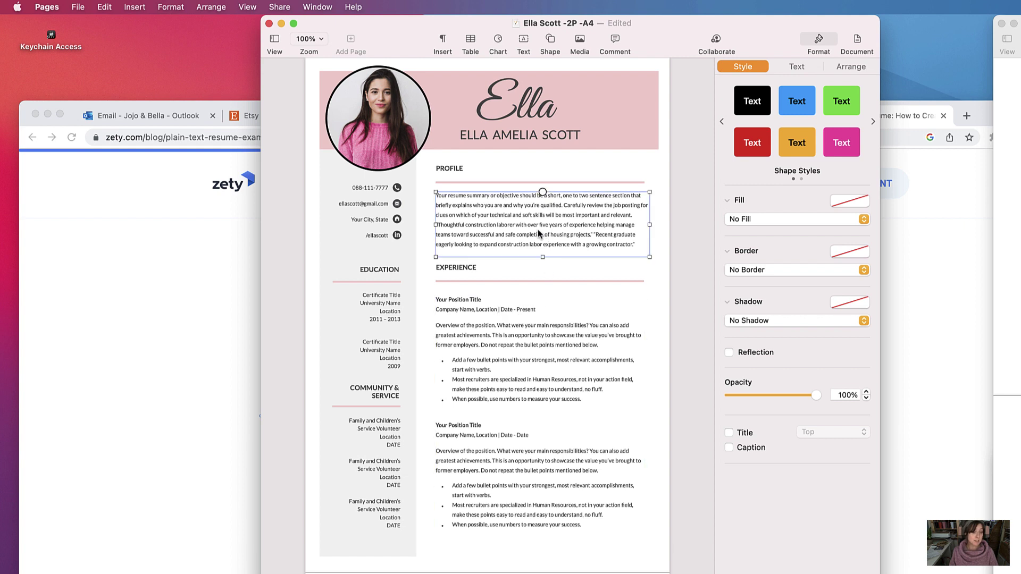
click(355, 114)
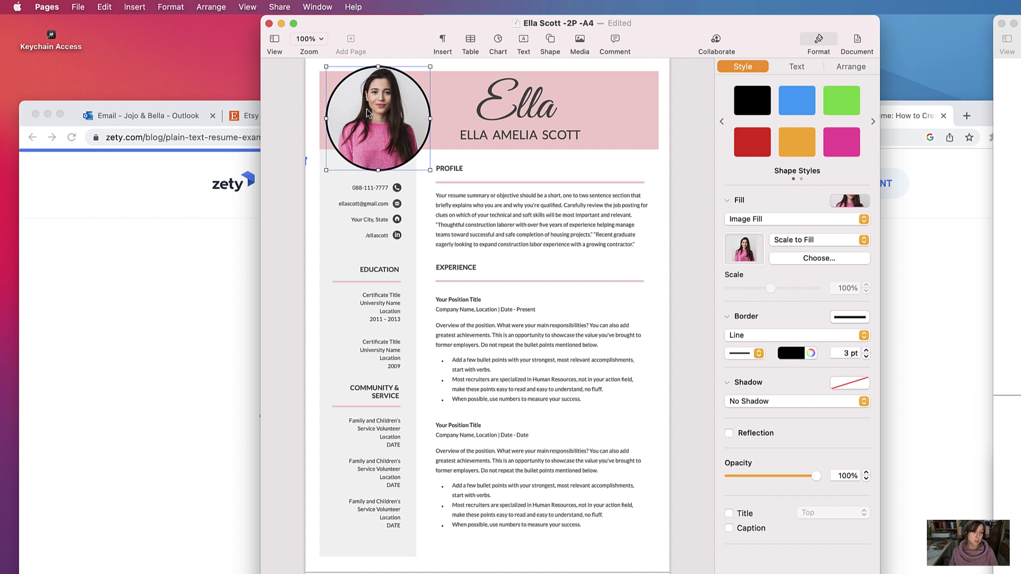
drag(352, 108, 374, 123)
click(521, 230)
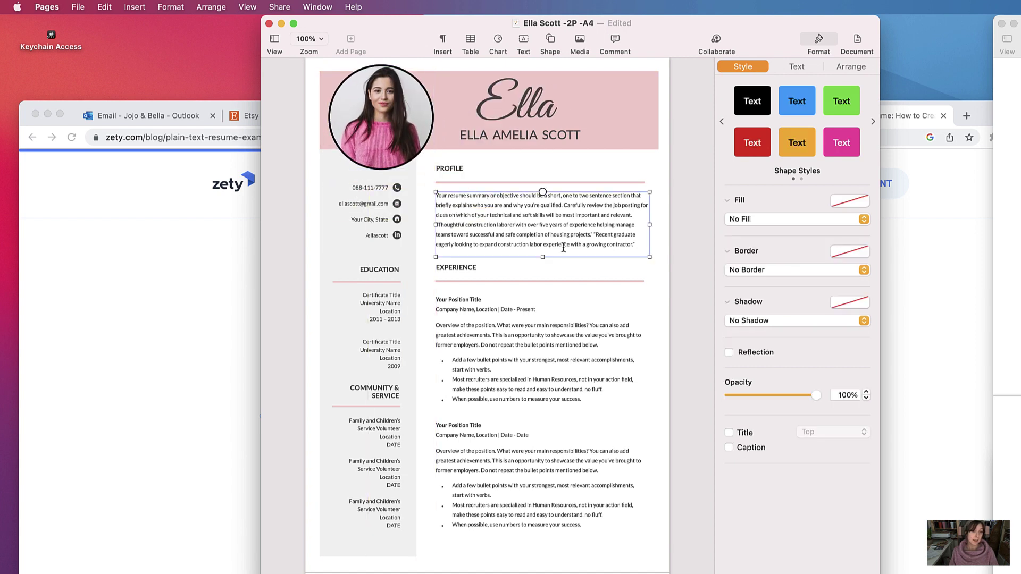
mouse_move(650, 225)
mouse_down()
mouse_move(572, 226)
mouse_move(654, 226)
mouse_move(645, 226)
mouse_up()
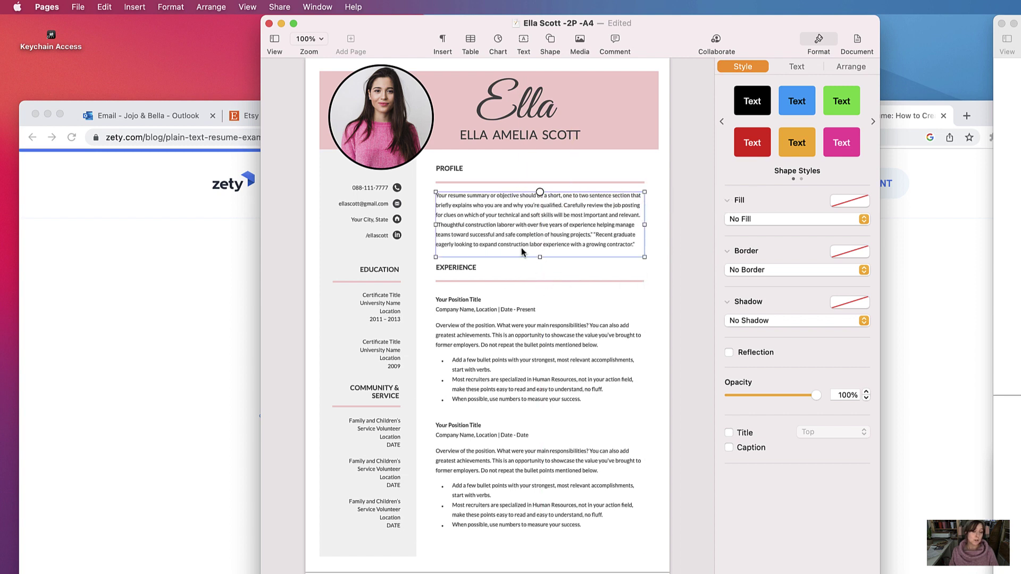
- Replace the script title word 'Ella' with 'Charlotte'
click(525, 105)
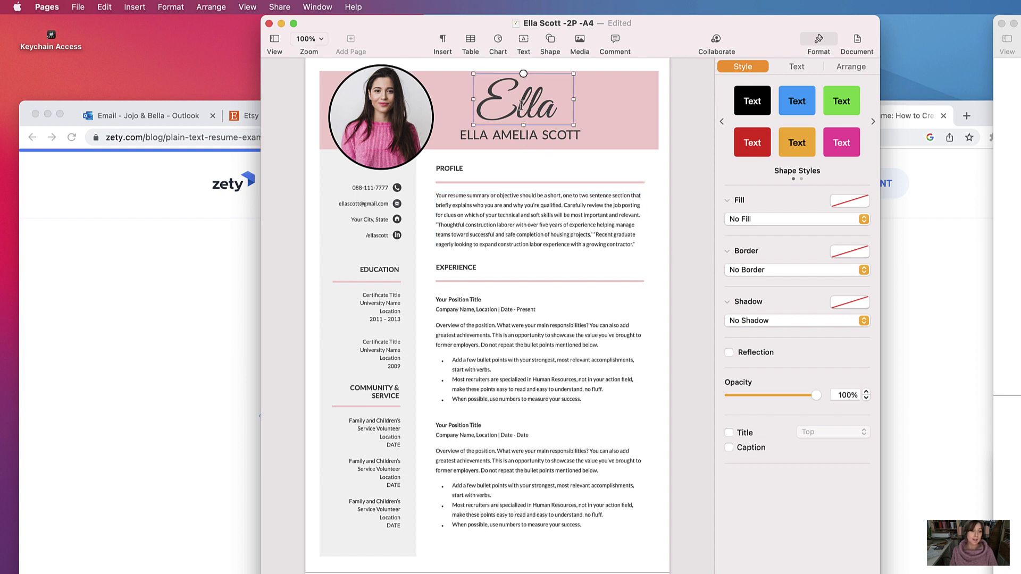
click(521, 105)
drag(555, 106, 493, 106)
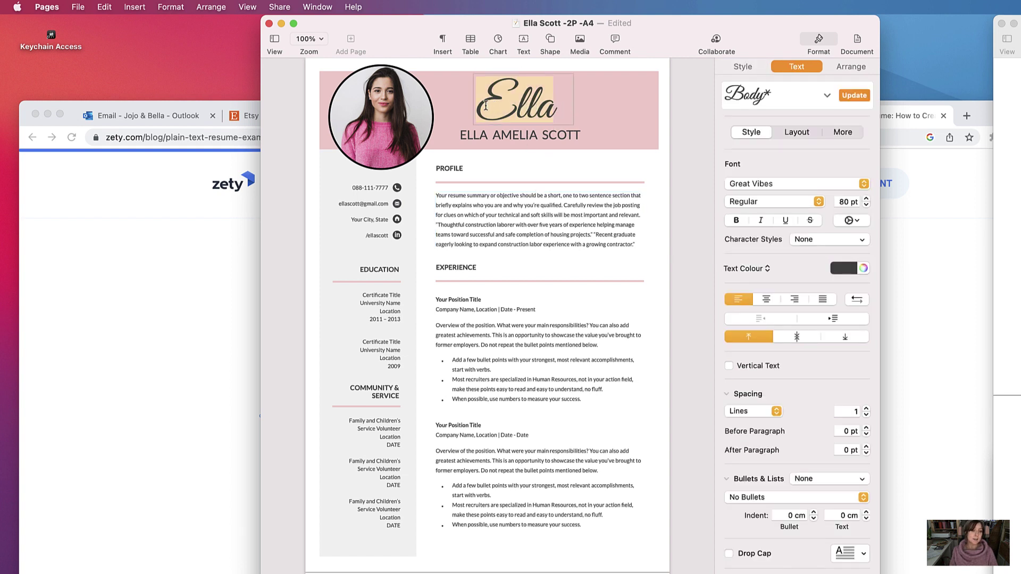
text(C)
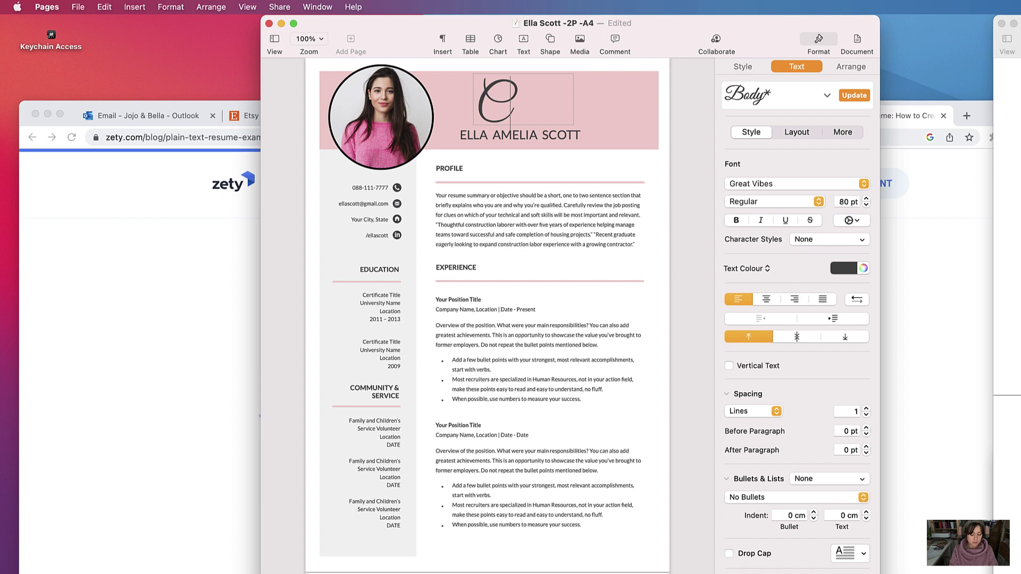
text(harl)
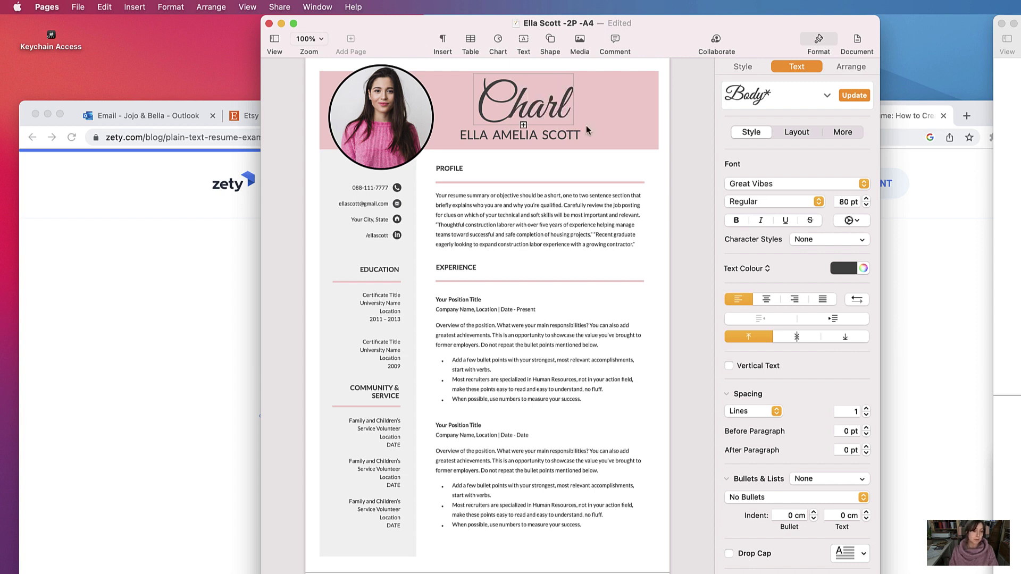
- Make the title box taller and wider, and shift it left so the name fits
click(524, 125)
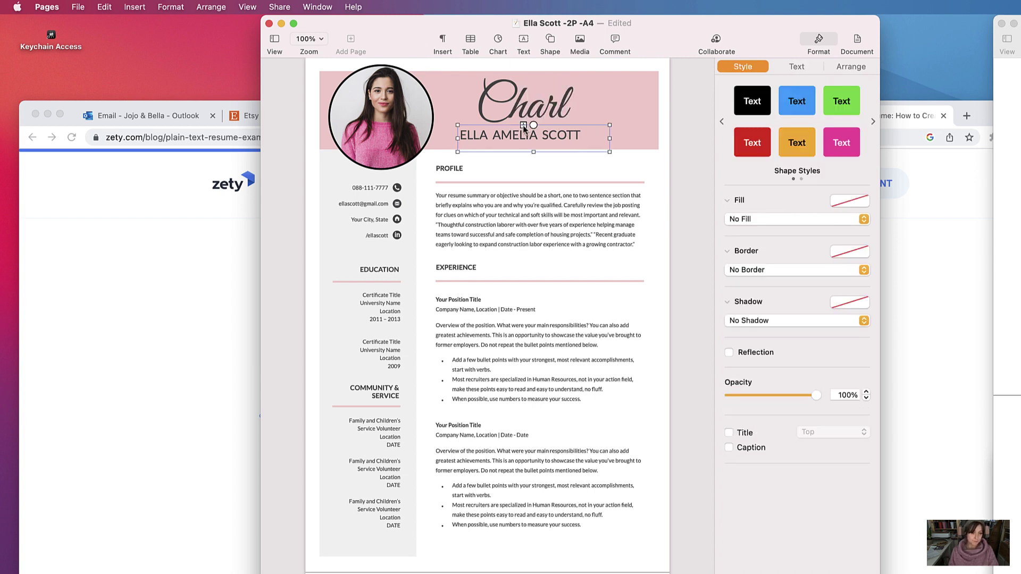
drag(523, 125, 527, 146)
drag(573, 110, 652, 110)
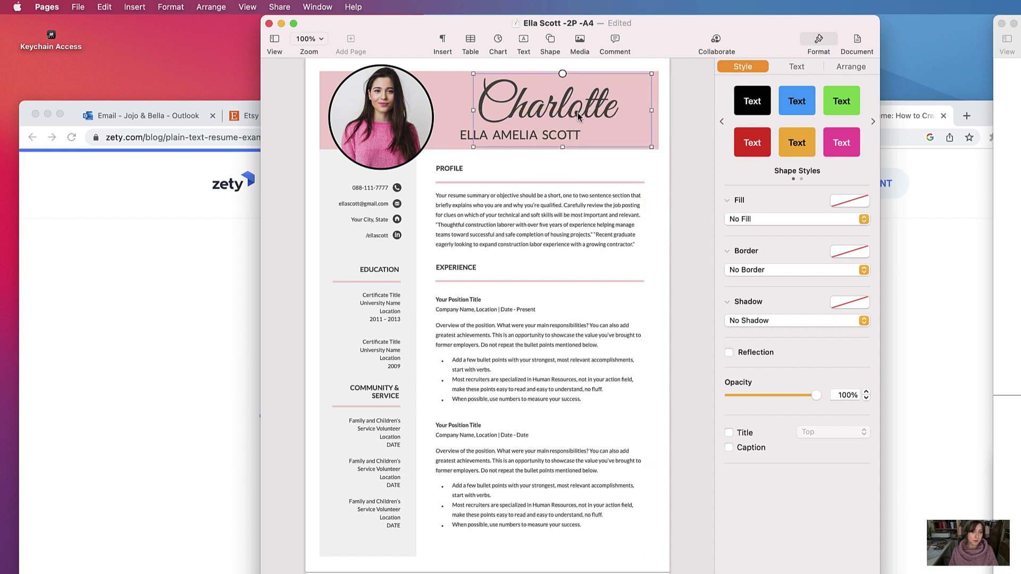
mouse_move(571, 113)
mouse_down()
mouse_move(568, 132)
mouse_move(565, 113)
mouse_move(554, 117)
mouse_up()
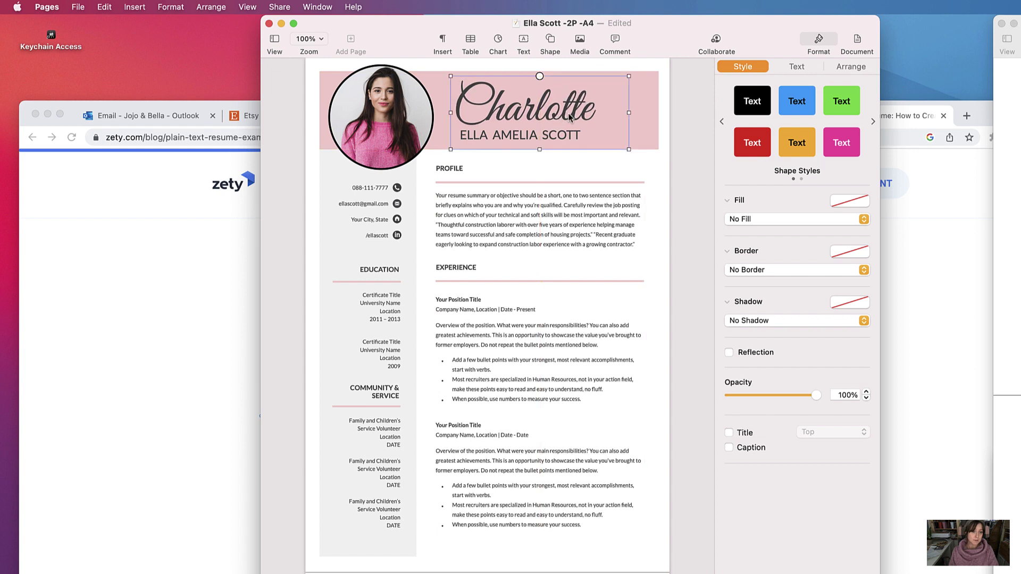
- Make all the Charlotte heading text red at 20 pt
click(596, 112)
key(super+a)
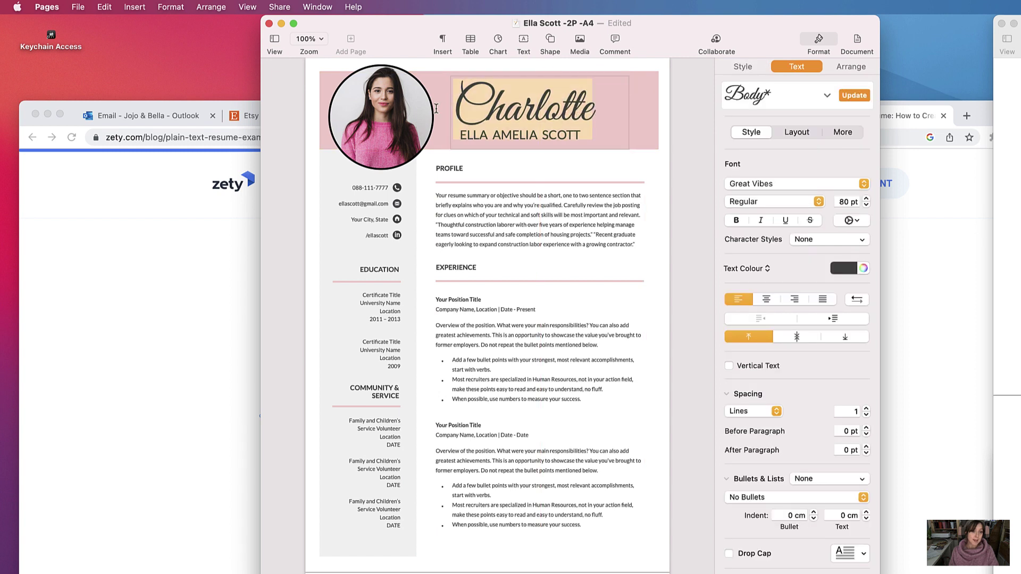
click(856, 269)
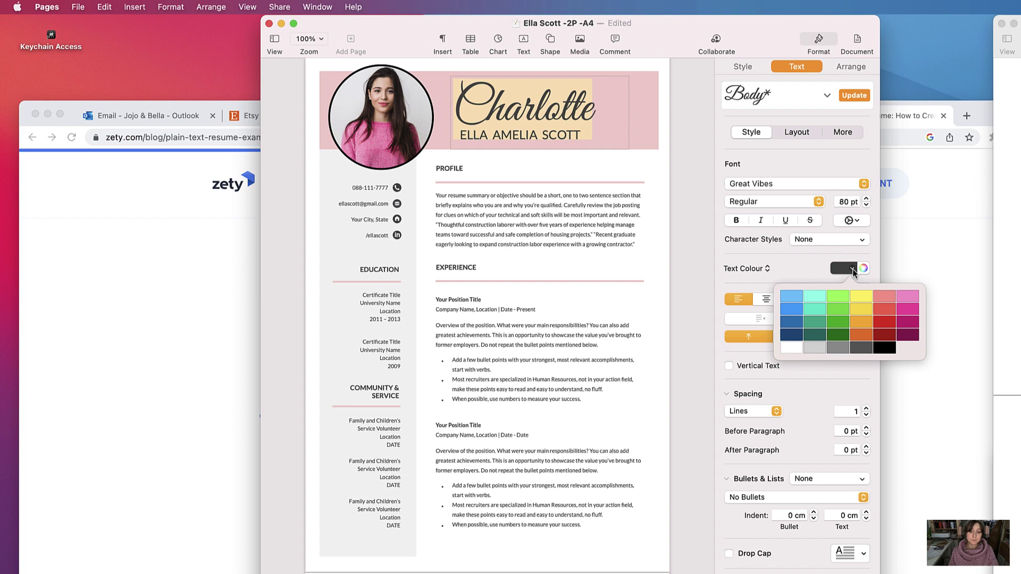
click(882, 308)
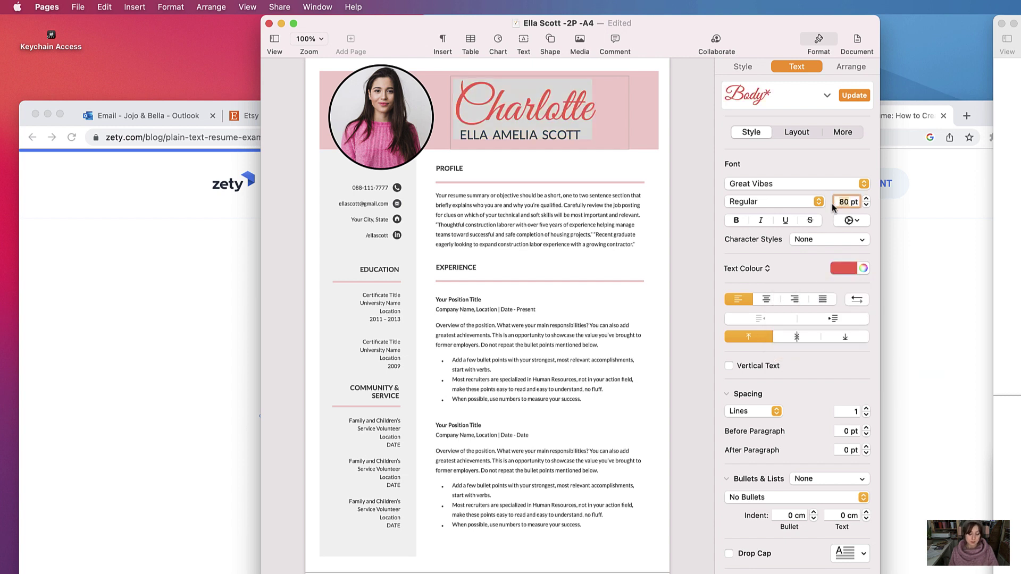
text(20)
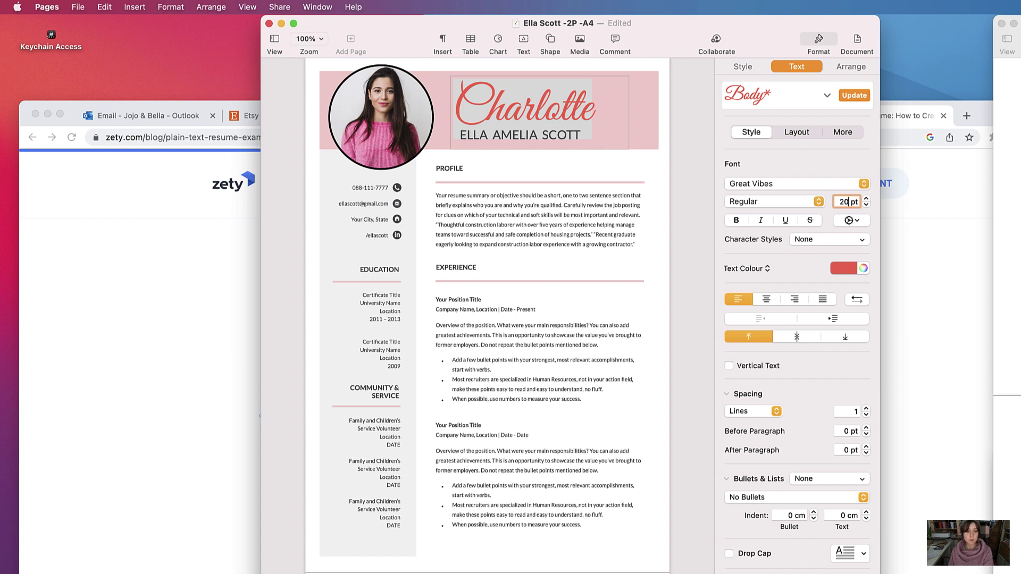
key(Return)
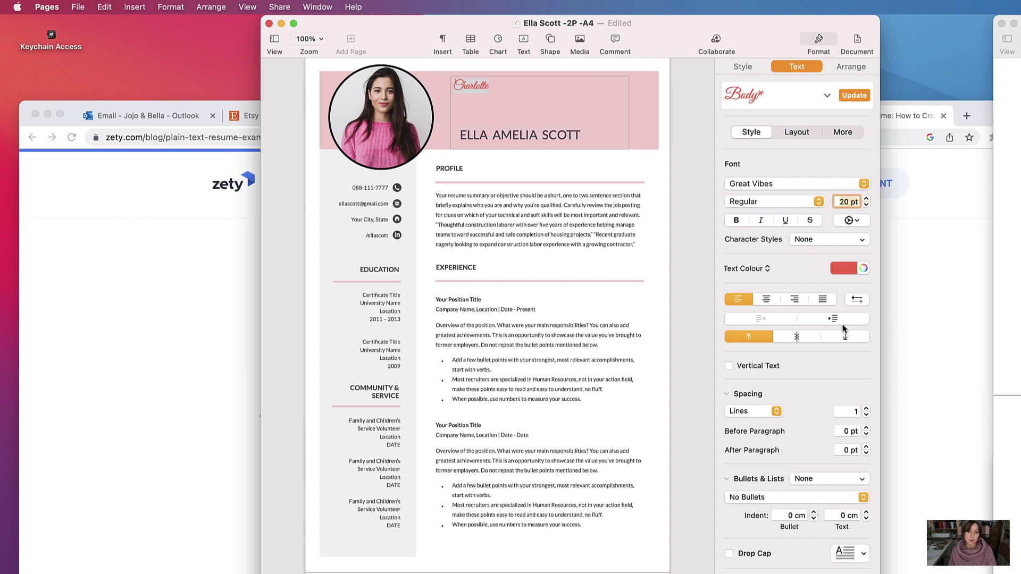
- Try centre and right alignment on the heading, ending left-aligned
click(775, 299)
click(795, 299)
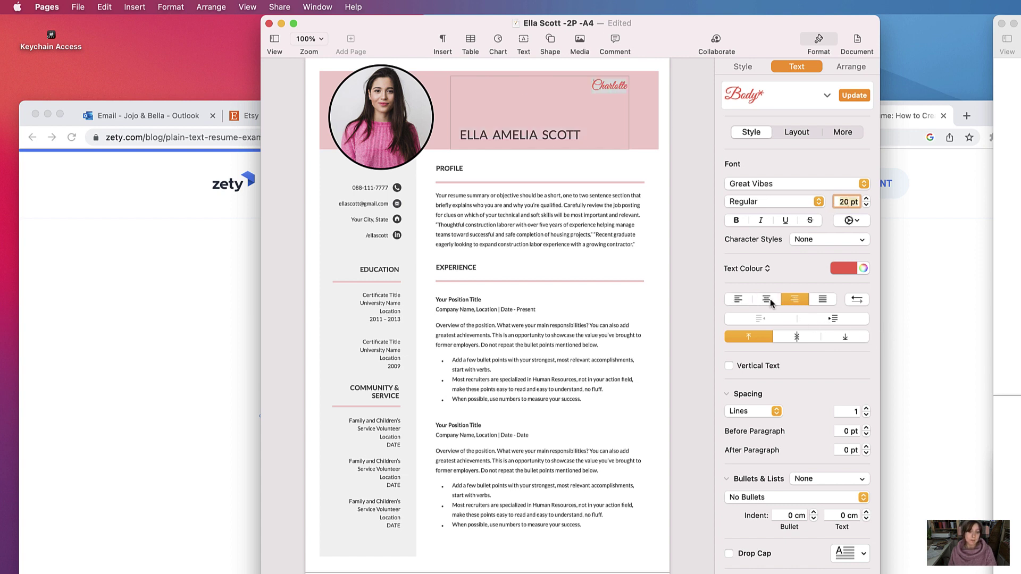
click(771, 299)
click(739, 300)
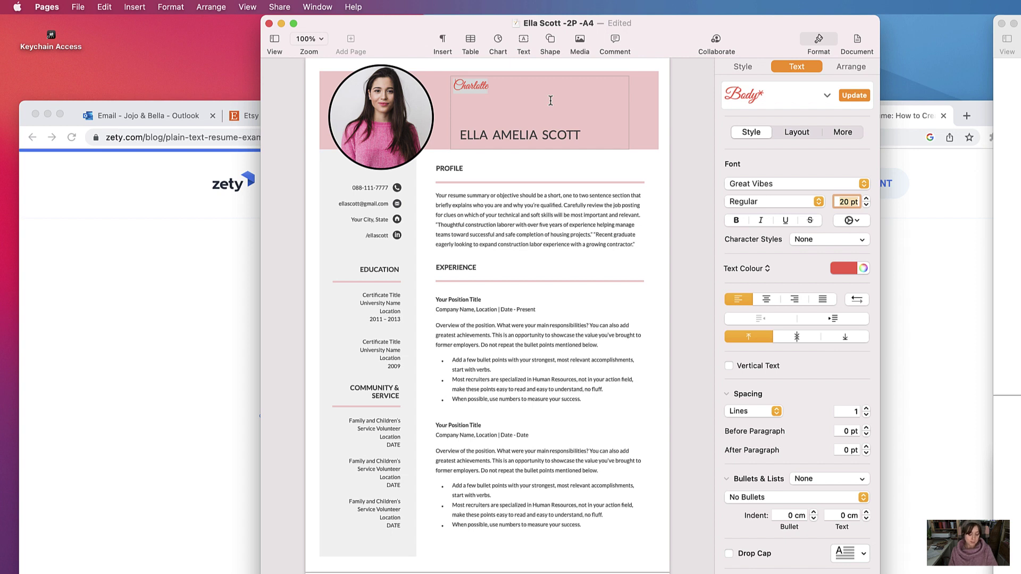
- Undo the alignment, size and colour changes back to the large 80 pt title
key(super+z)
key(super+z)
key(super+shift+z)
key(super+shift+z)
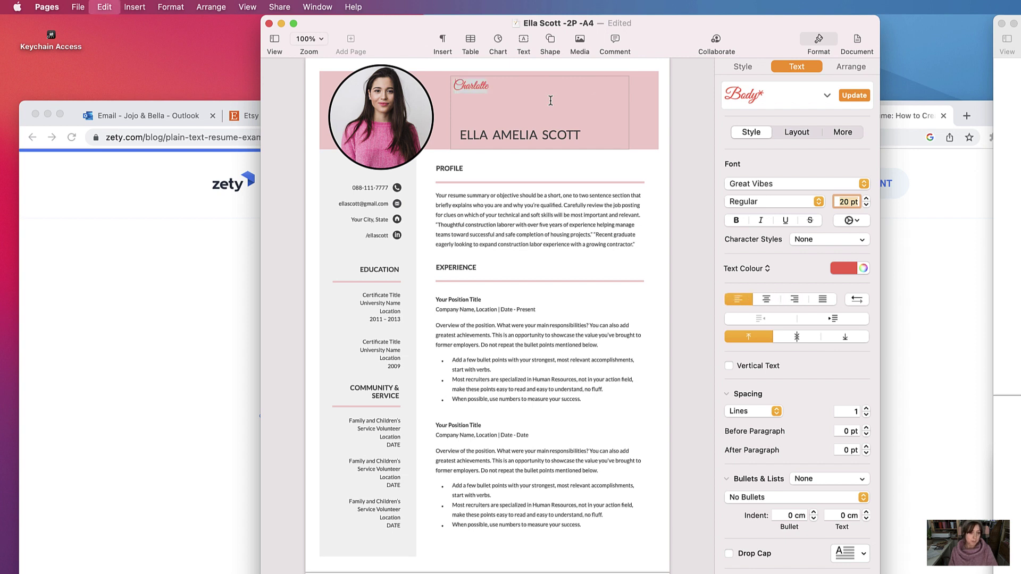
key(super+z)
key(super+z)
key(super+z)
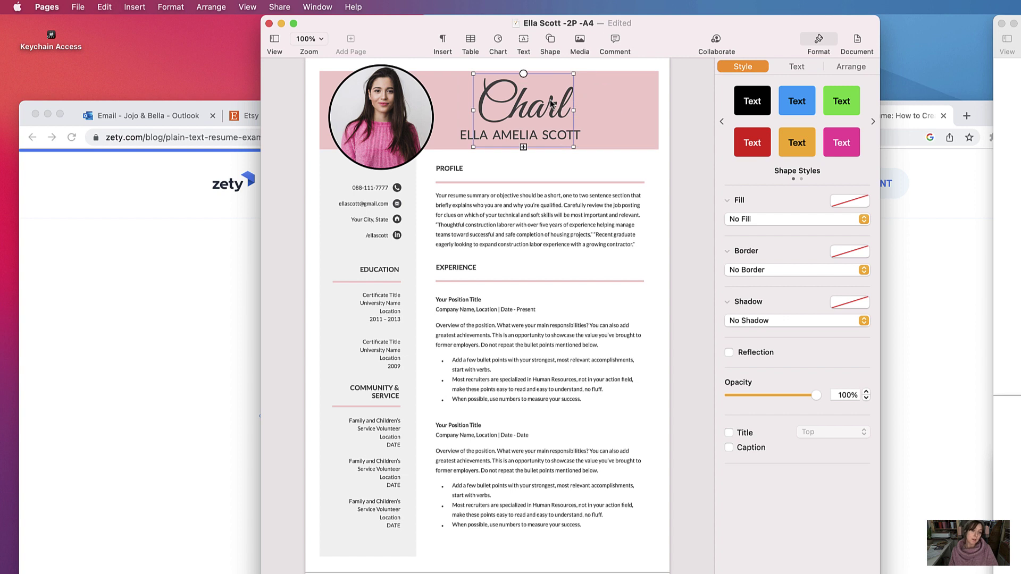
key(super+z)
key(super+z)
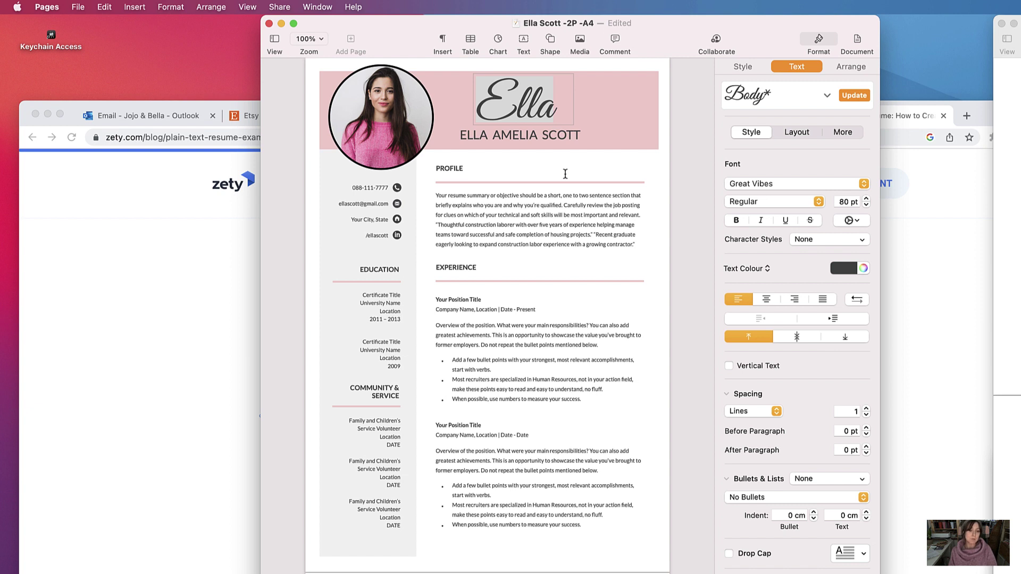
click(558, 157)
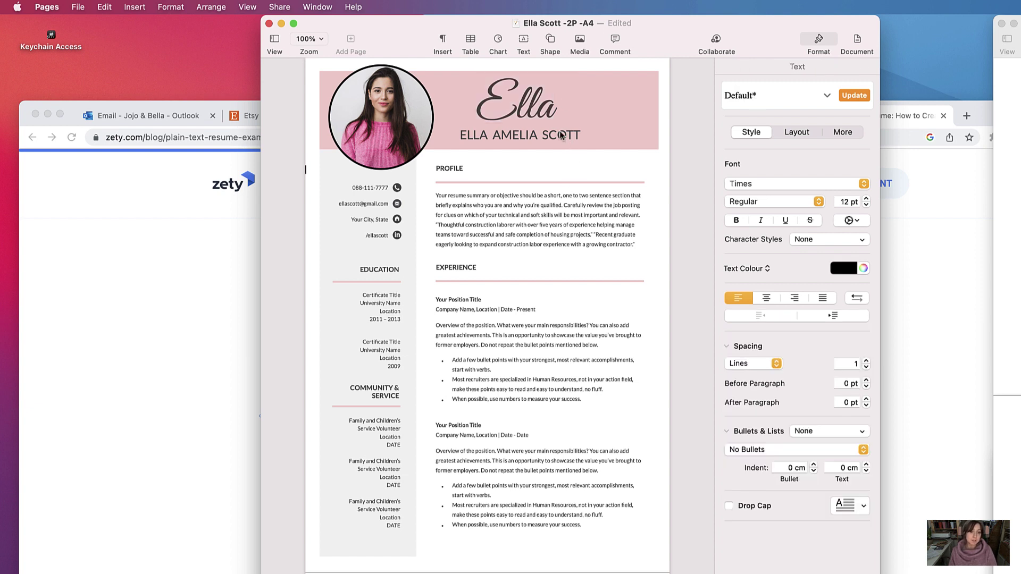
click(532, 109)
drag(531, 109, 535, 110)
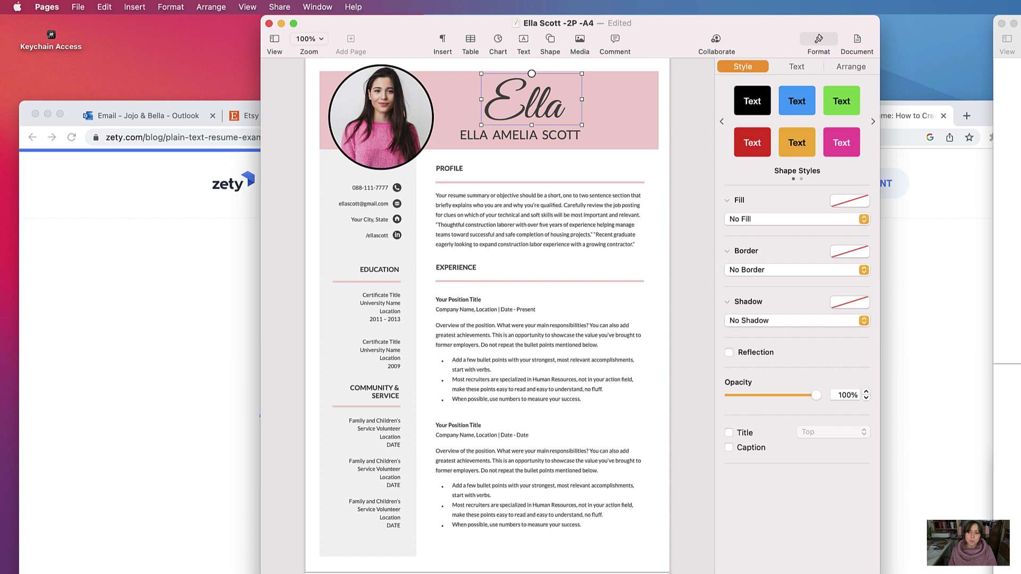
key(super+Tab)
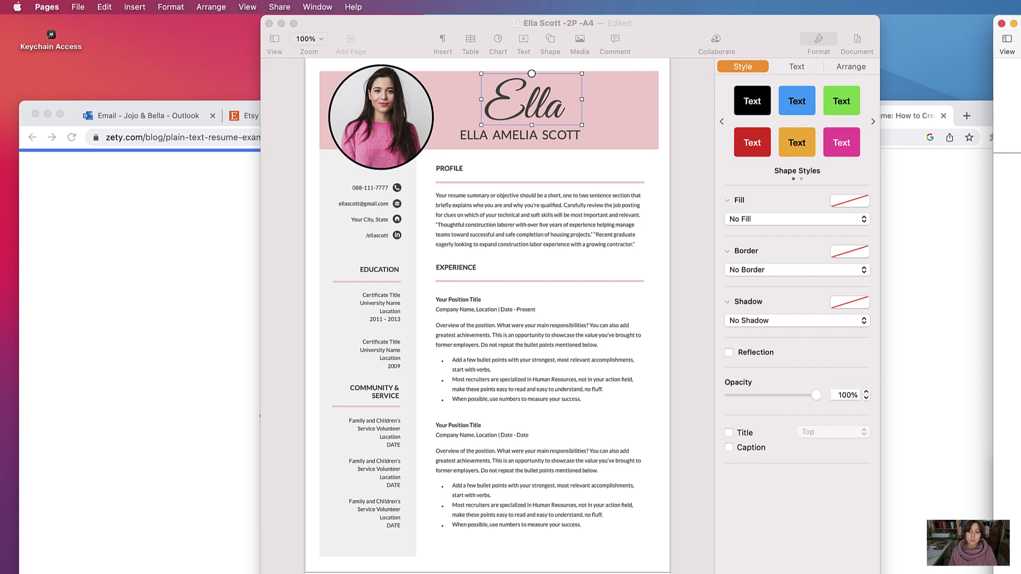
click(525, 388)
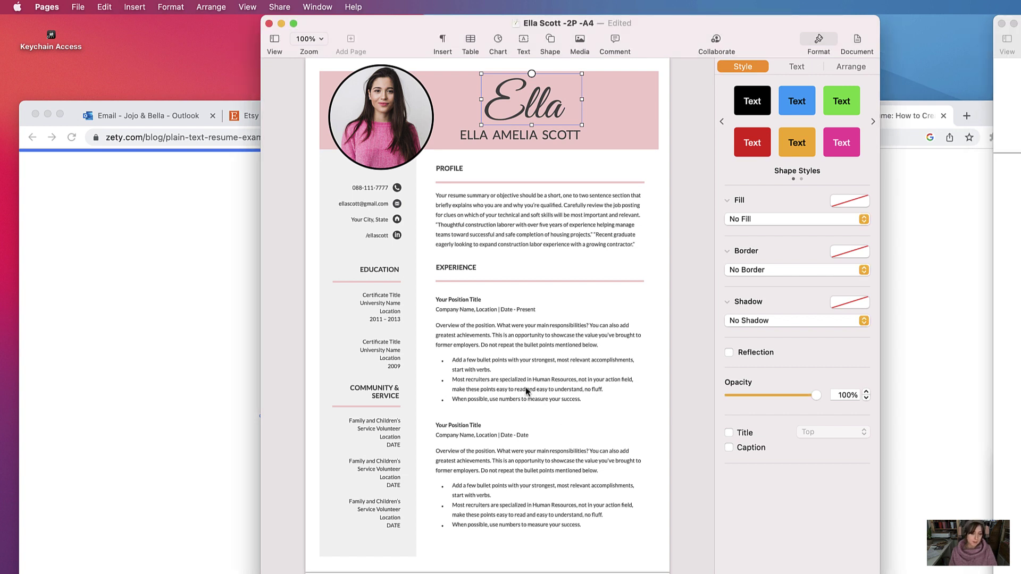
click(550, 360)
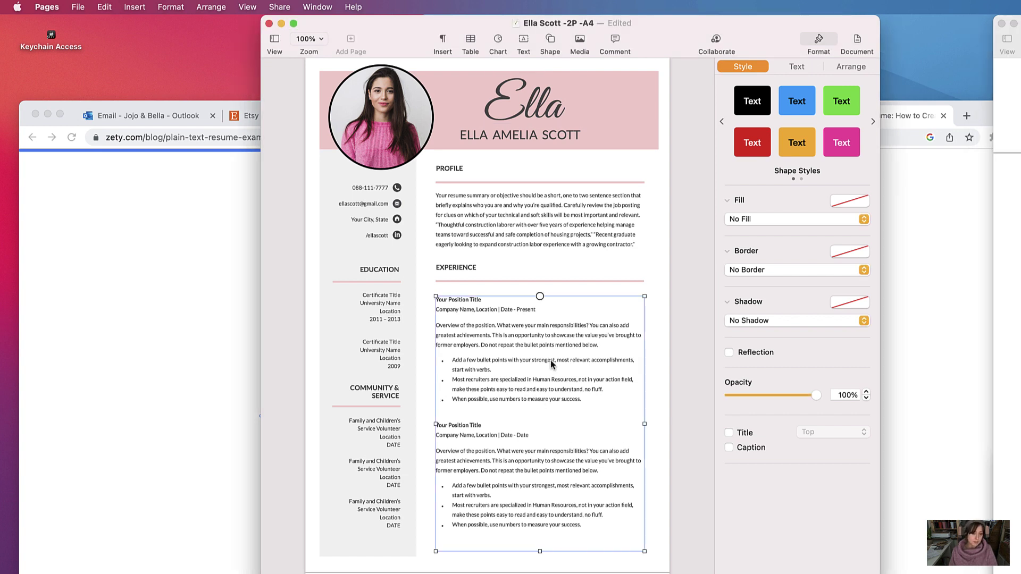
click(590, 347)
text(Experienced financial analyst with excellent analytical skills as well as a devotion to customer service. Proposed changes to account opening procedures led to a 15% drop in wait time and processing errors. Looking to leverage banking skills at Merrill National.)
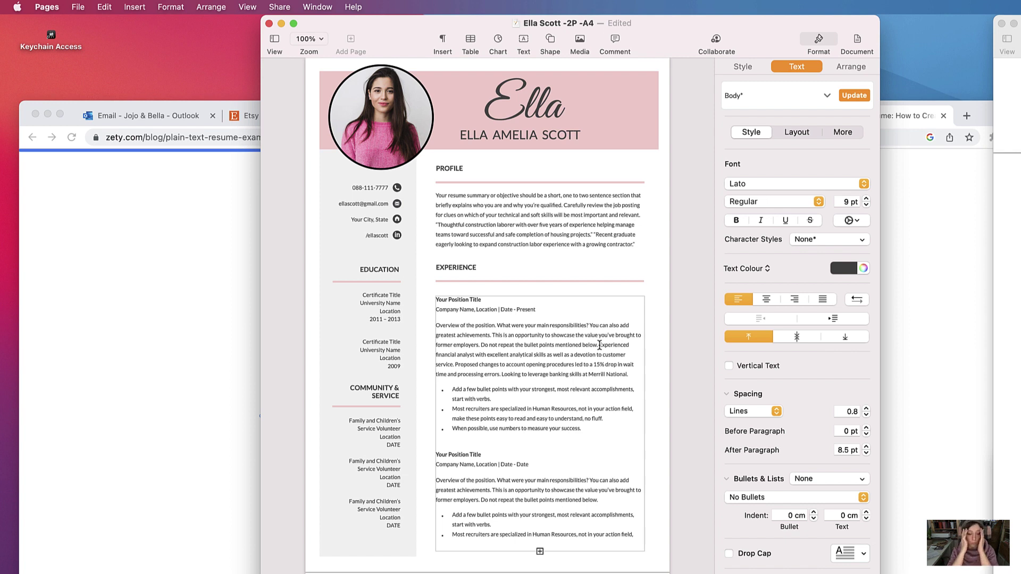
drag(599, 345, 431, 324)
click(598, 345)
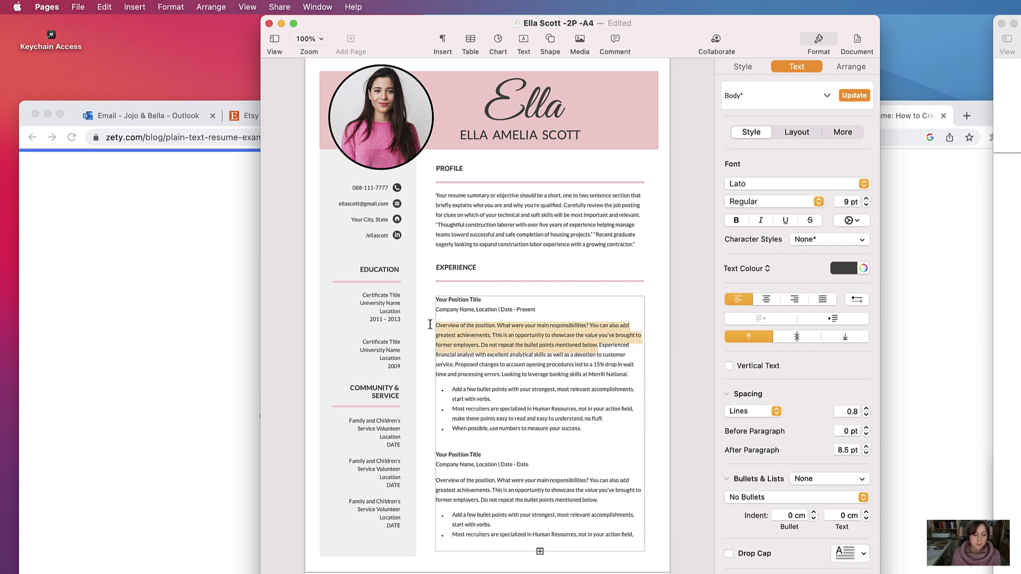
key(BackSpace)
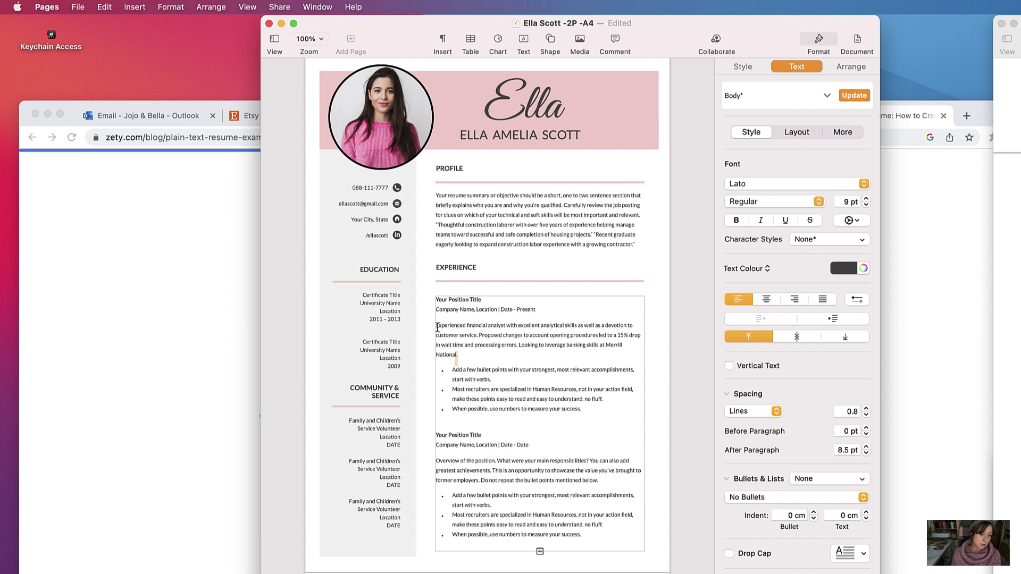
drag(437, 327, 461, 356)
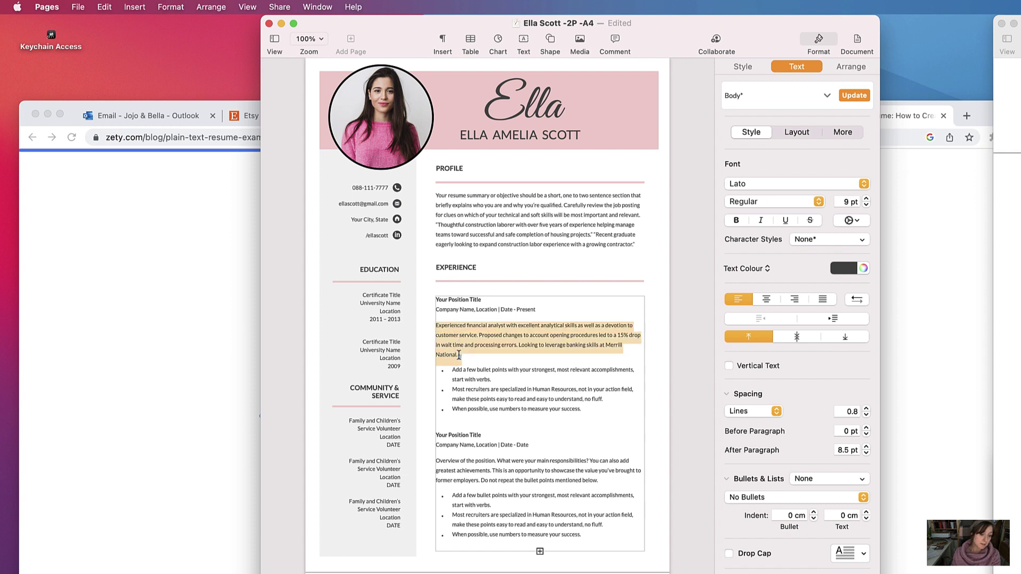
click(470, 467)
drag(602, 481, 437, 466)
click(452, 466)
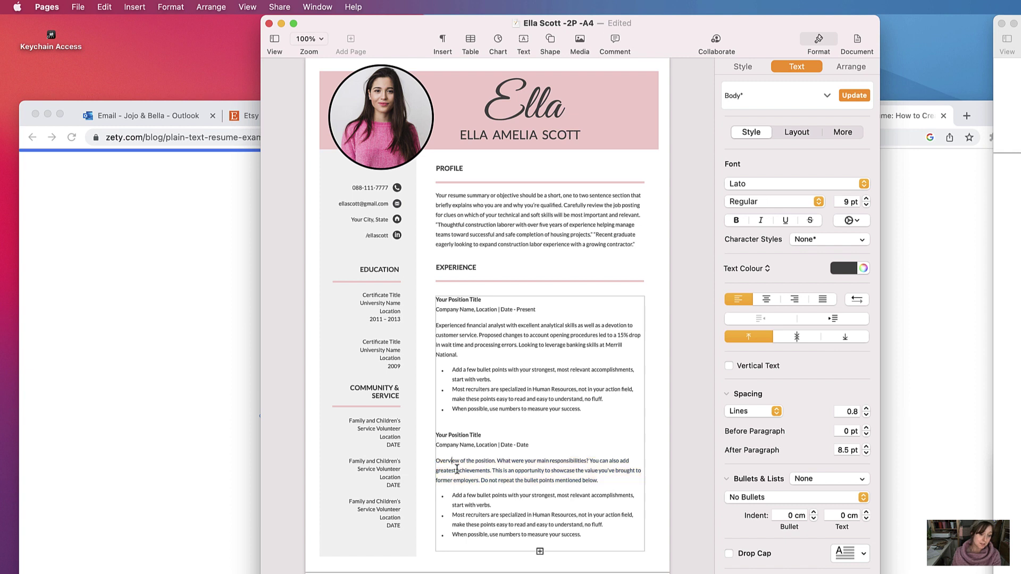
drag(601, 481, 437, 462)
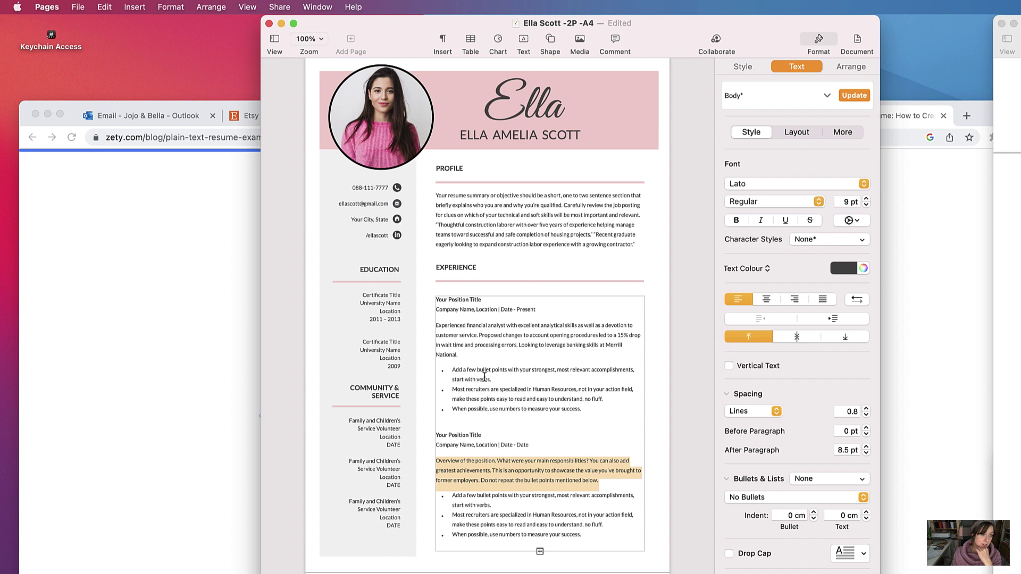
- Copy the Overview paragraph's style and paste it onto the first Experience paragraph
click(167, 8)
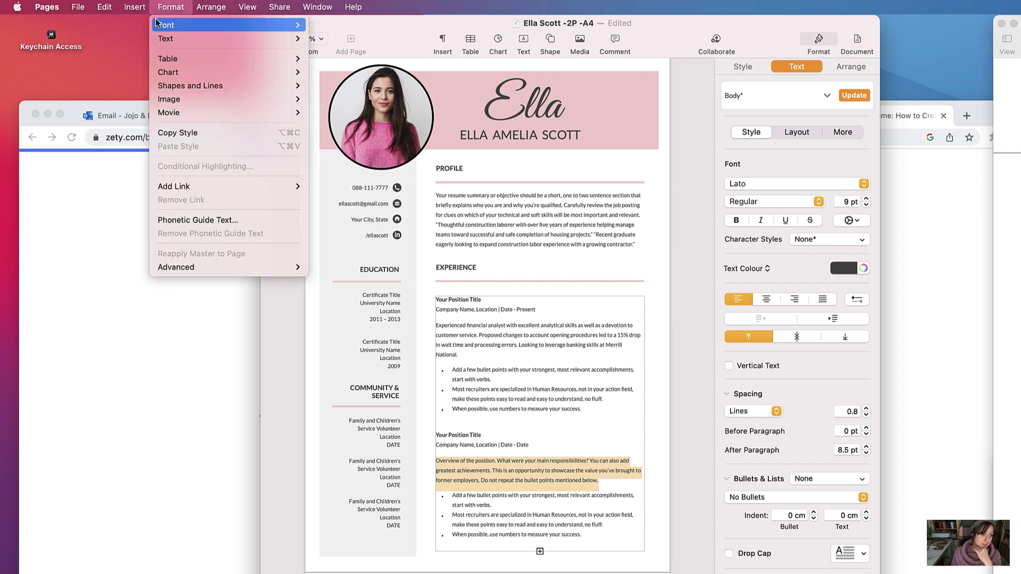
click(176, 133)
click(478, 337)
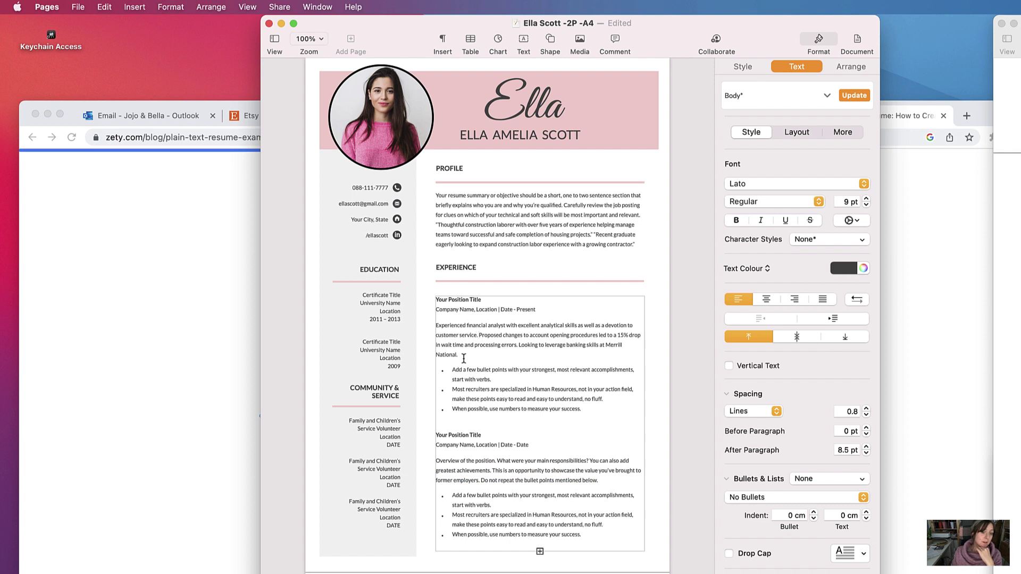
drag(465, 354, 432, 333)
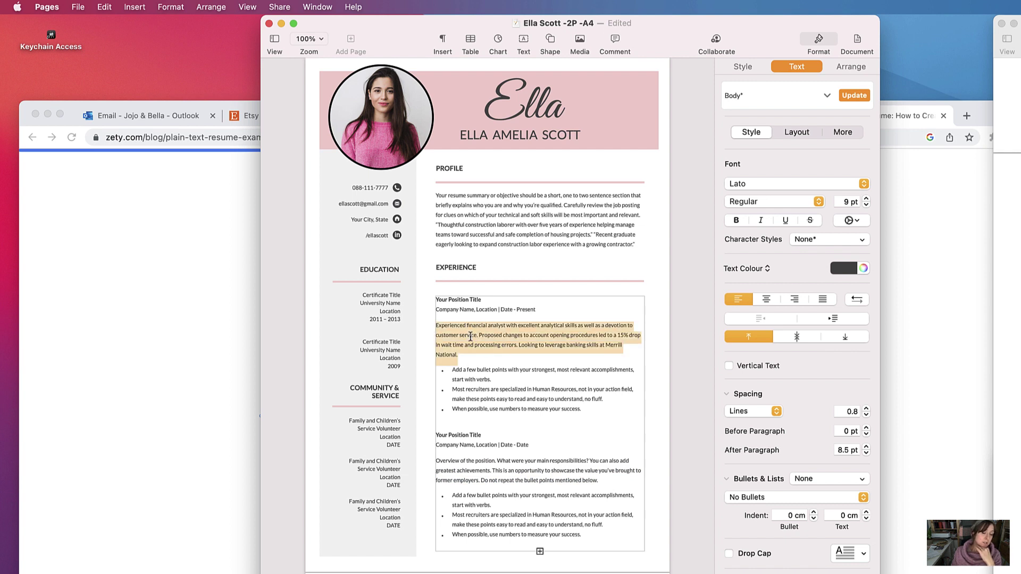
click(170, 7)
mouse_move(135, 7)
mouse_move(171, 7)
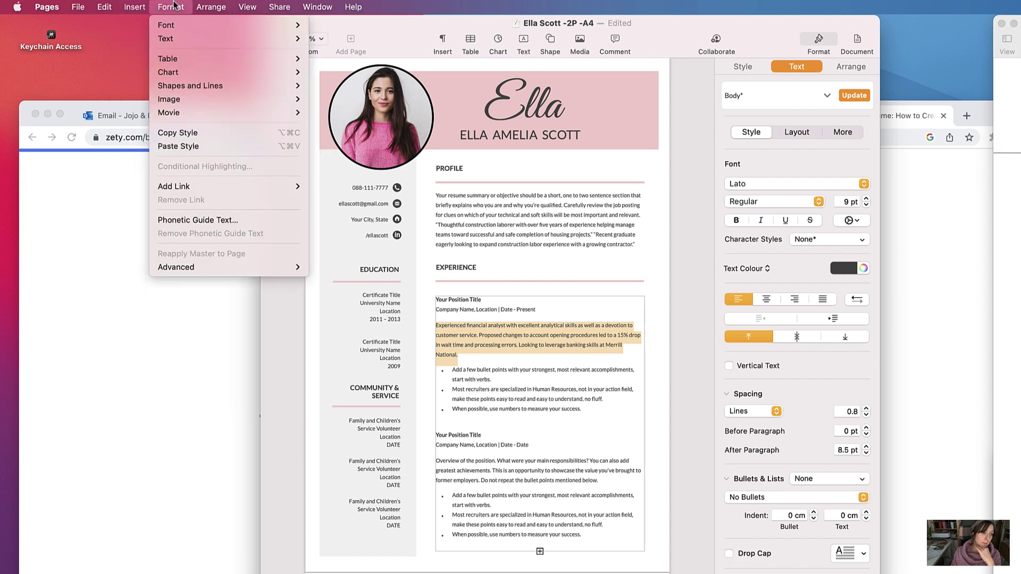
click(196, 146)
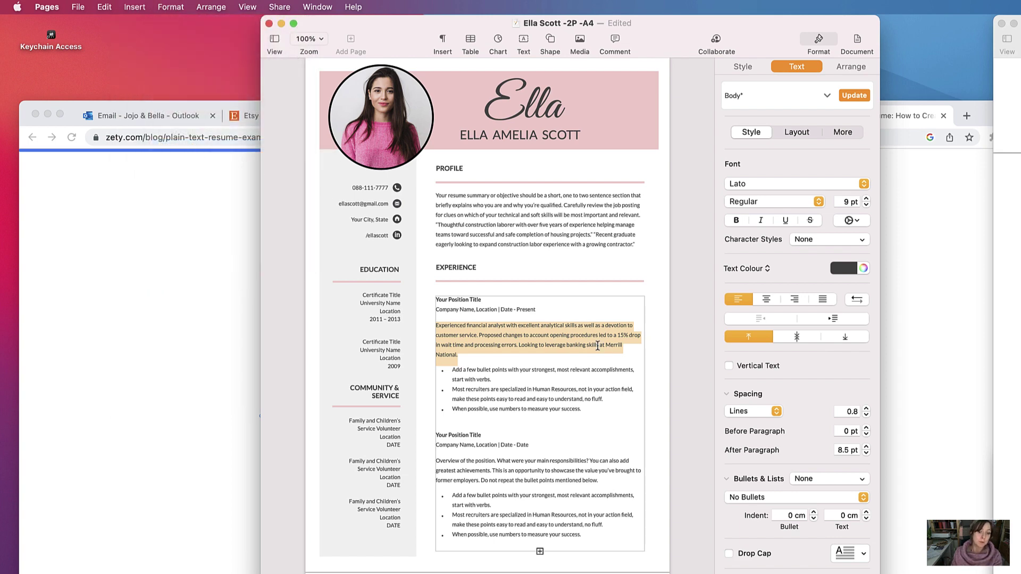
click(521, 471)
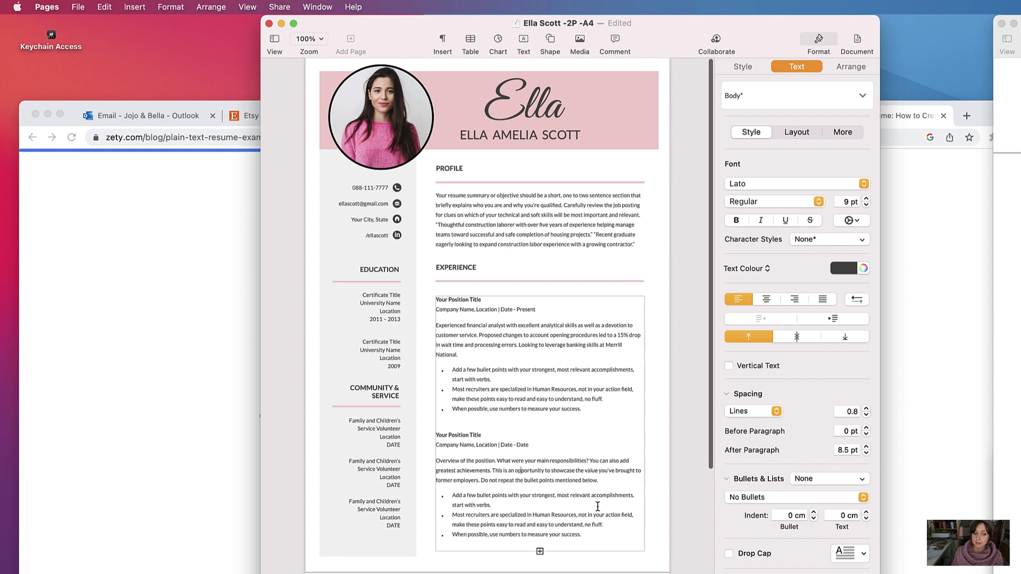
- Select the Overview paragraph to compare, then reselect the first Experience paragraph
click(582, 480)
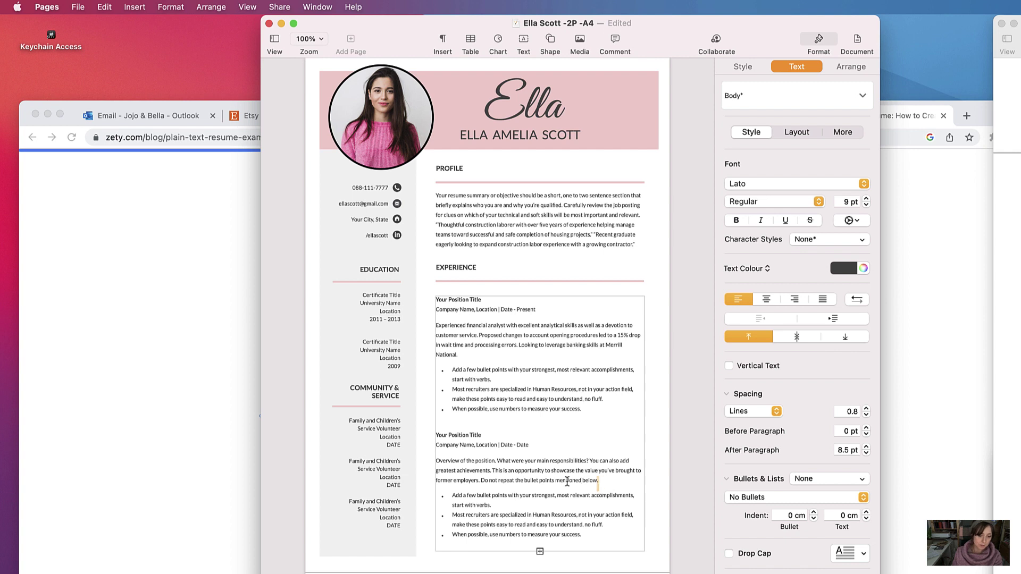
drag(599, 481, 434, 466)
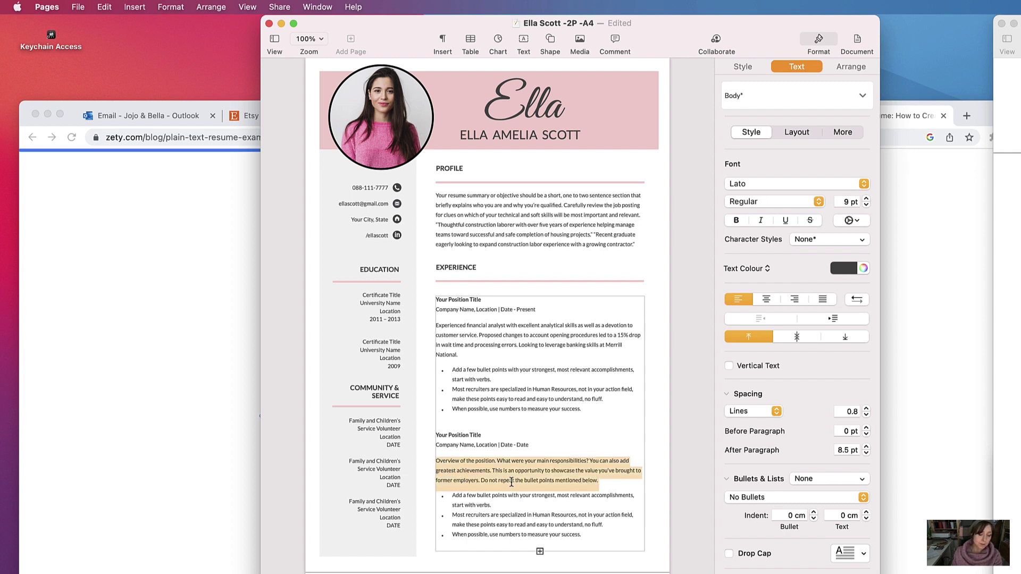
click(135, 7)
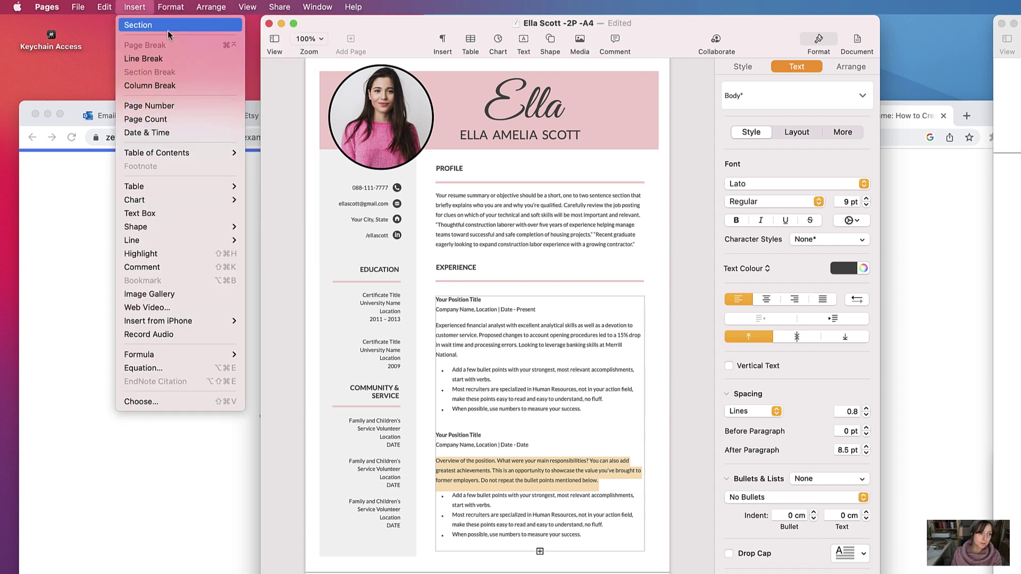
click(555, 482)
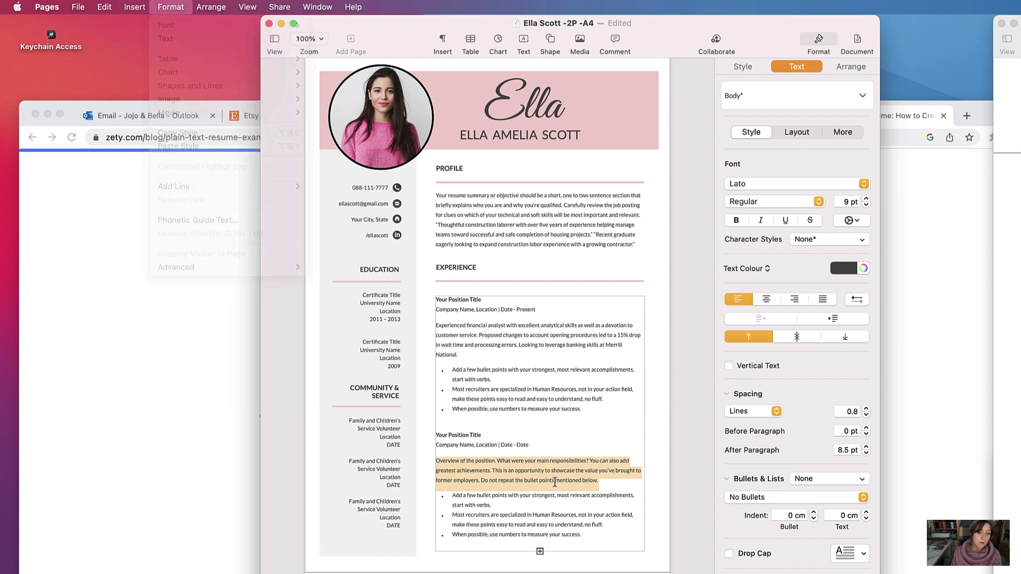
click(478, 358)
drag(465, 355, 433, 332)
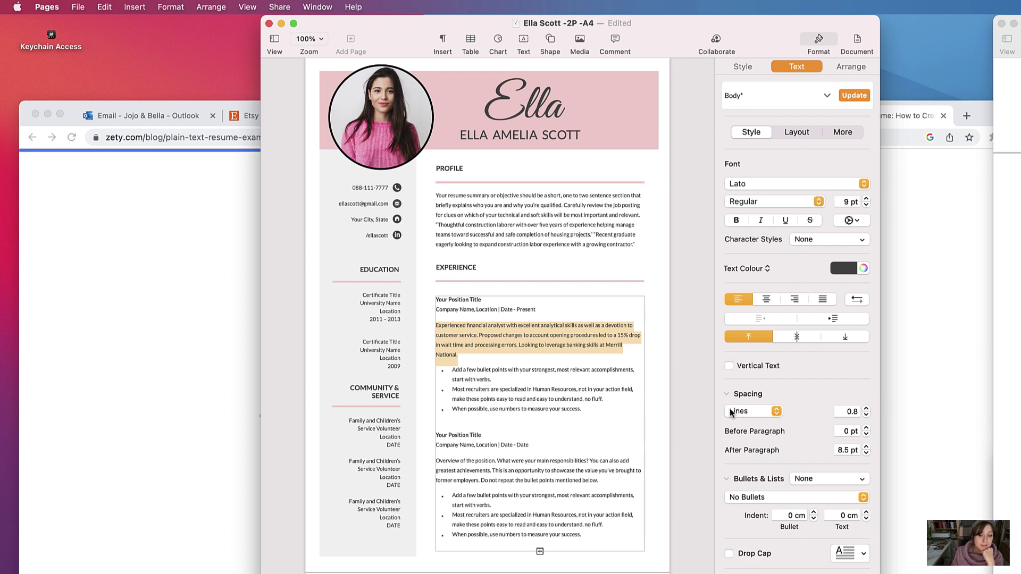
- Try larger line spacing on the paragraph, then return it to 0.8
click(866, 408)
click(866, 408)
click(866, 409)
click(866, 416)
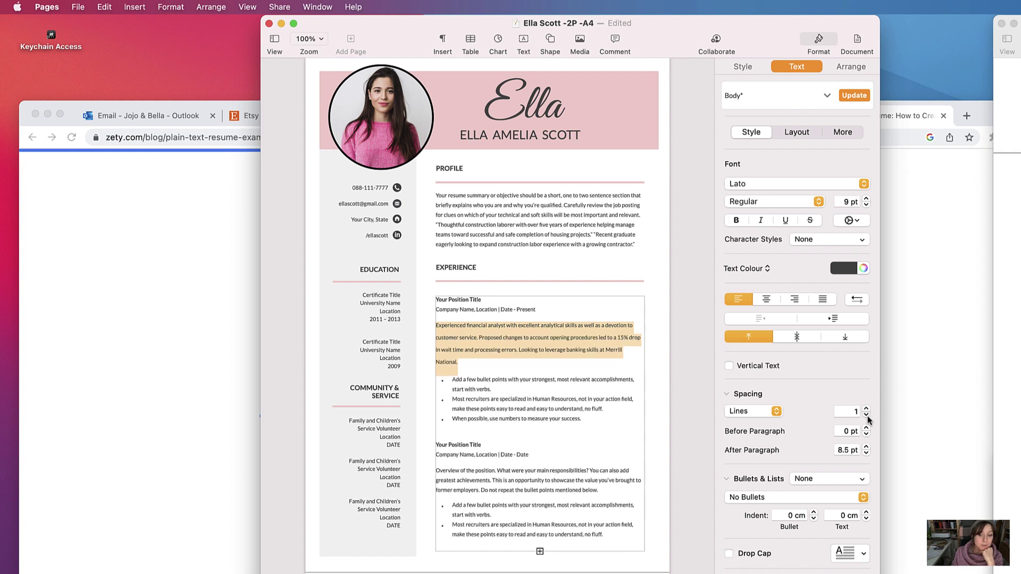
click(867, 415)
click(866, 416)
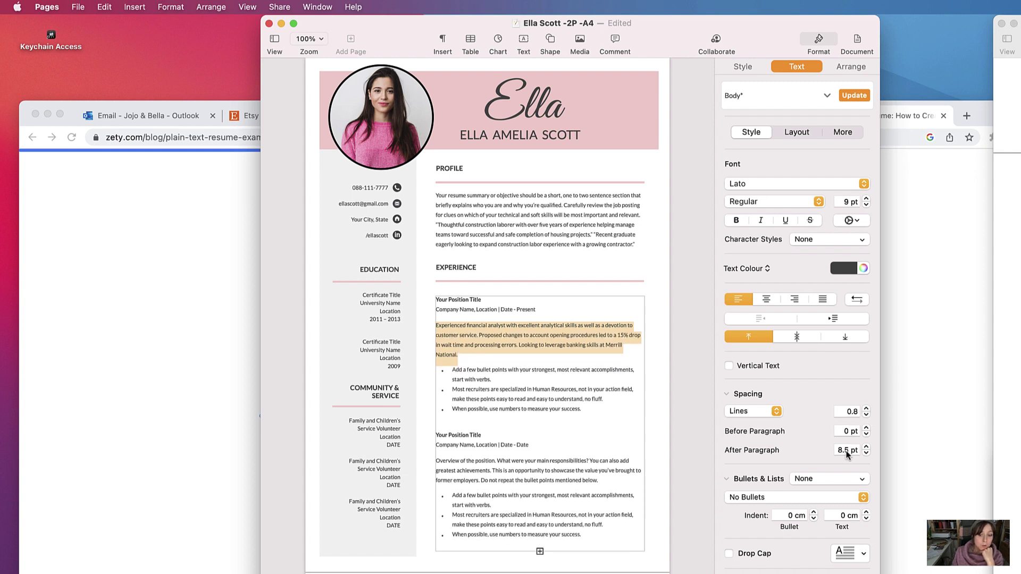
- Set the paragraph's After spacing to 8 pt, removing a test empty line
click(462, 356)
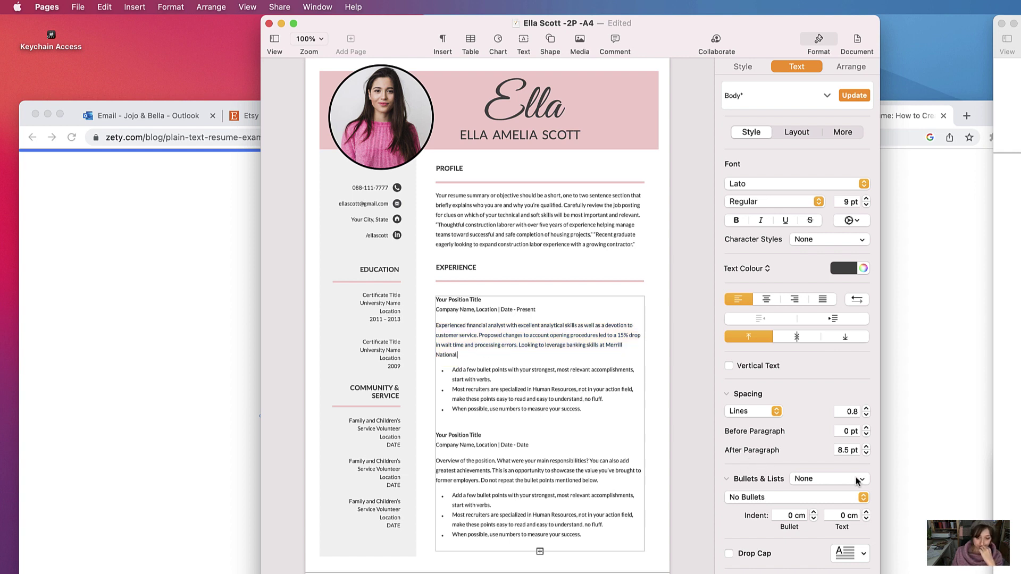
click(867, 446)
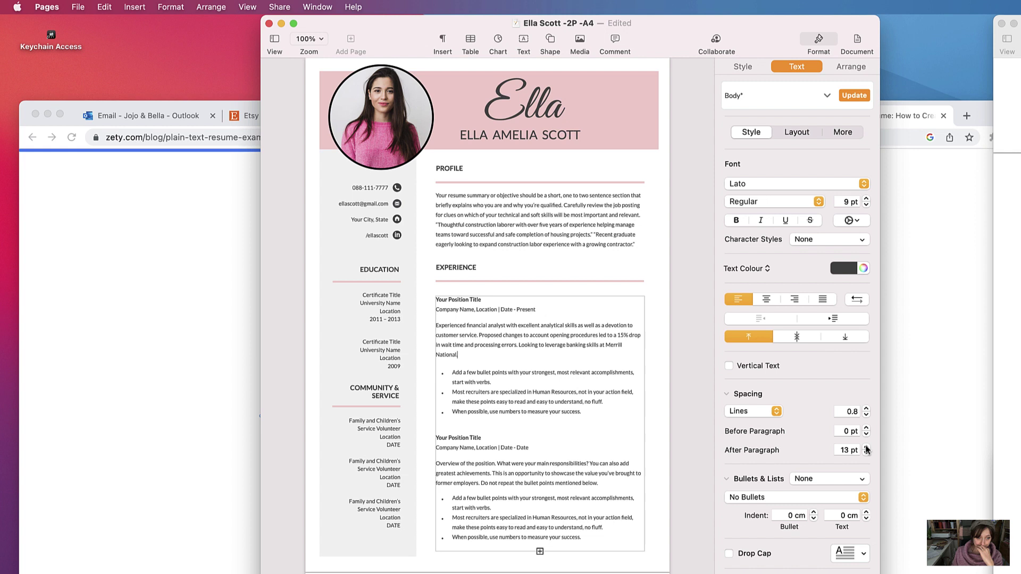
click(867, 454)
click(867, 453)
click(867, 454)
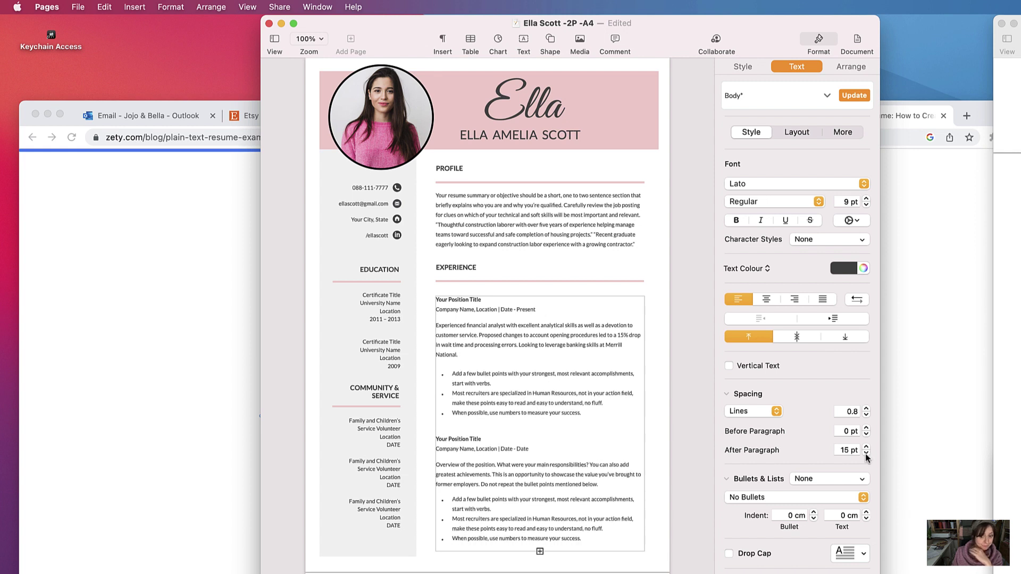
click(867, 453)
click(867, 454)
click(866, 454)
click(867, 454)
click(866, 454)
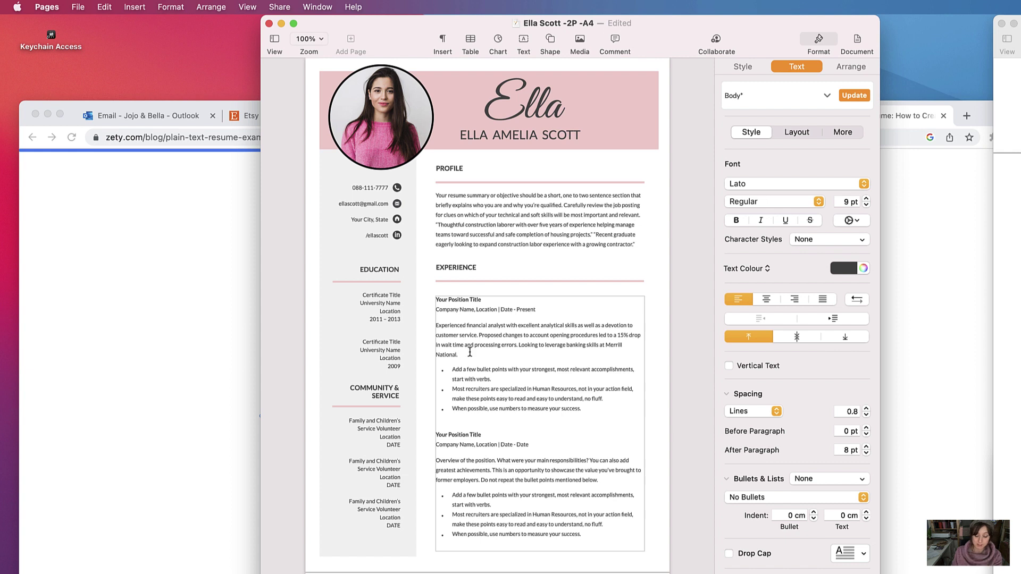
key(Return)
key(Return)
key(BackSpace)
key(BackSpace)
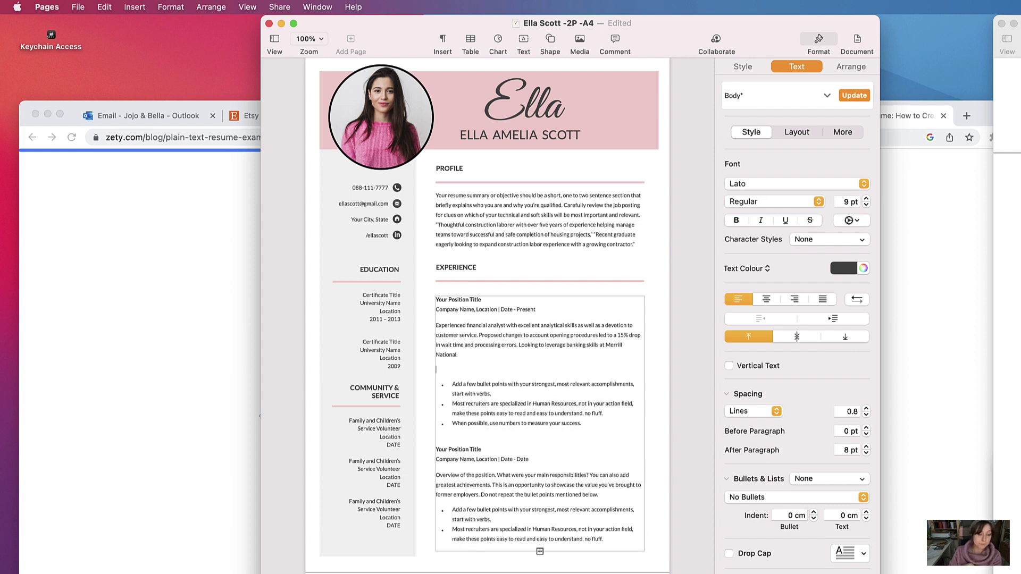
- Select the three bullet points under the first Experience job
click(442, 371)
triple_click(442, 372)
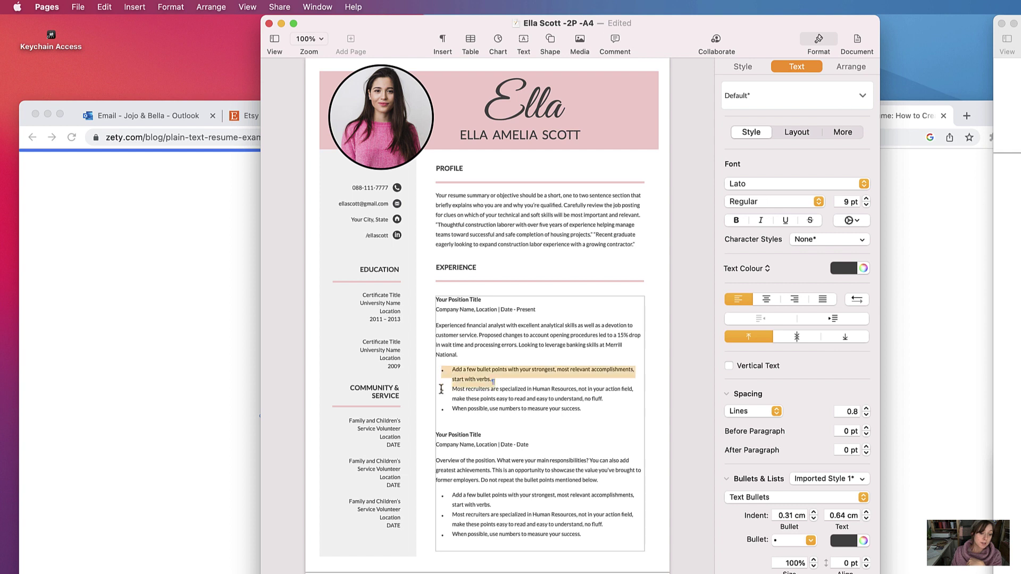
triple_click(442, 393)
click(451, 408)
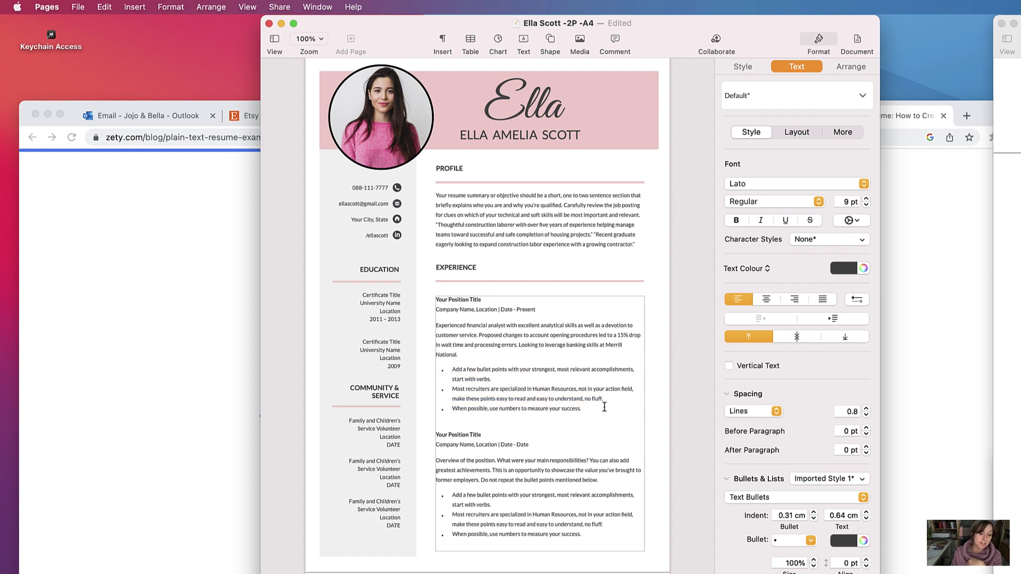
drag(604, 408, 450, 376)
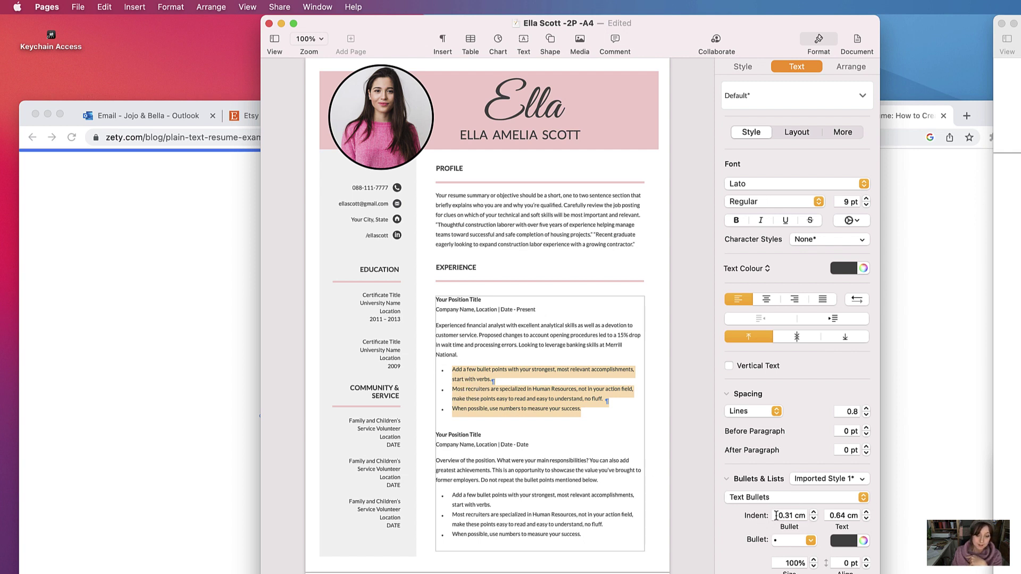
- Set the bullet indent to 0 cm and the text indent to 0.5 cm
click(813, 513)
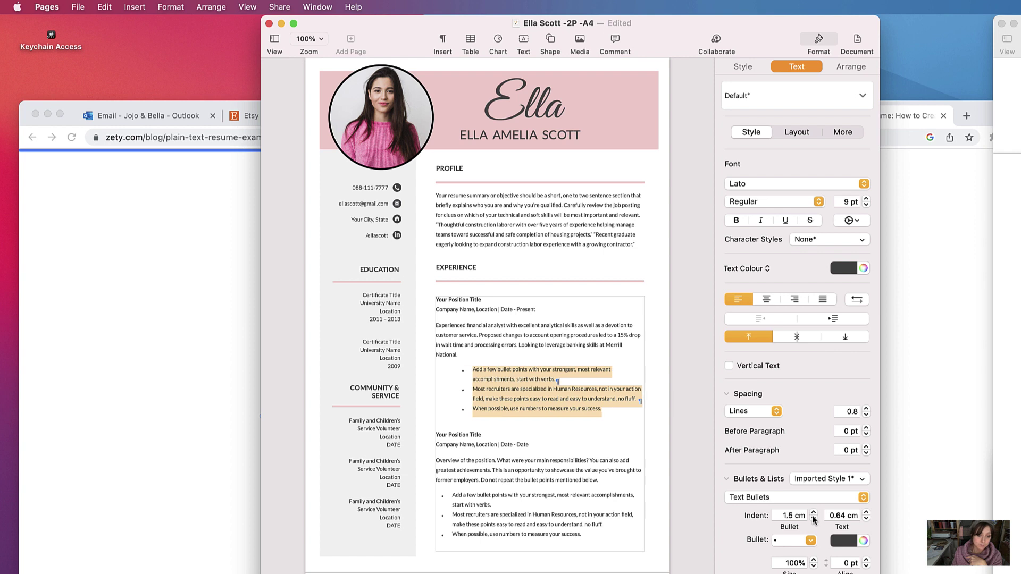
click(813, 519)
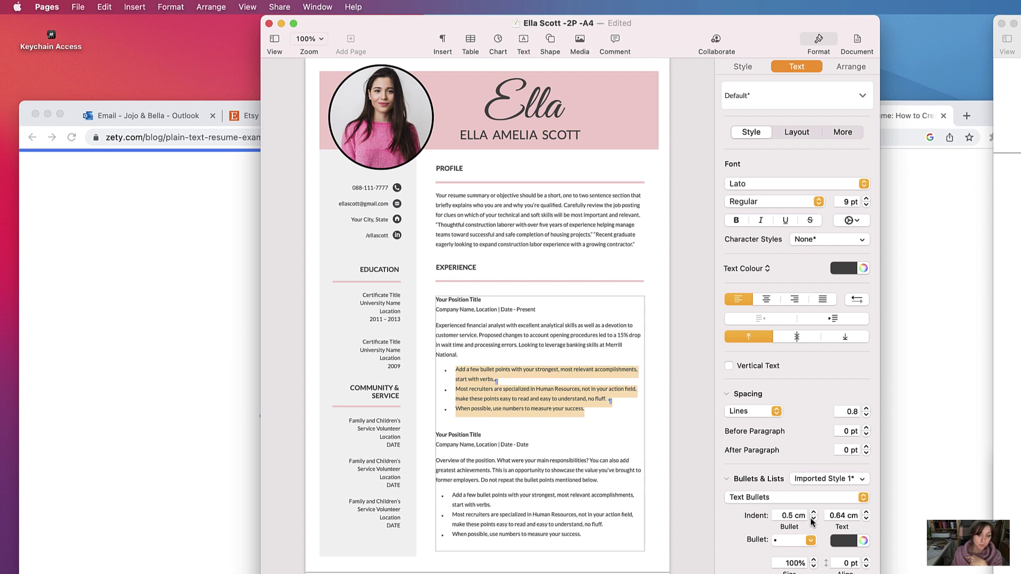
click(813, 520)
click(813, 513)
click(813, 520)
click(866, 512)
click(866, 512)
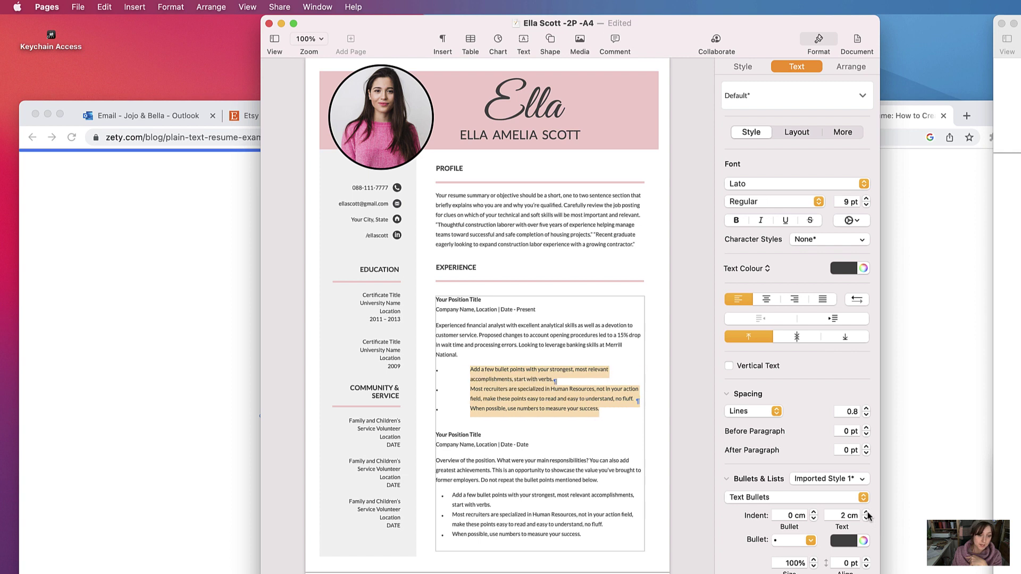
click(867, 520)
click(866, 520)
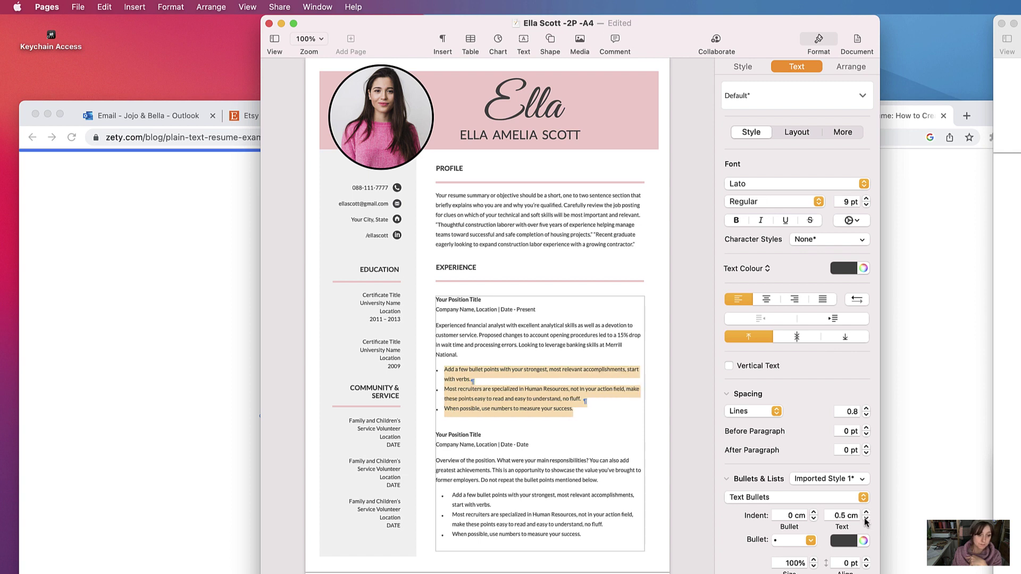
- Set the bullet size to 98%, keep the dot bullets, and click into the Experience text
click(813, 560)
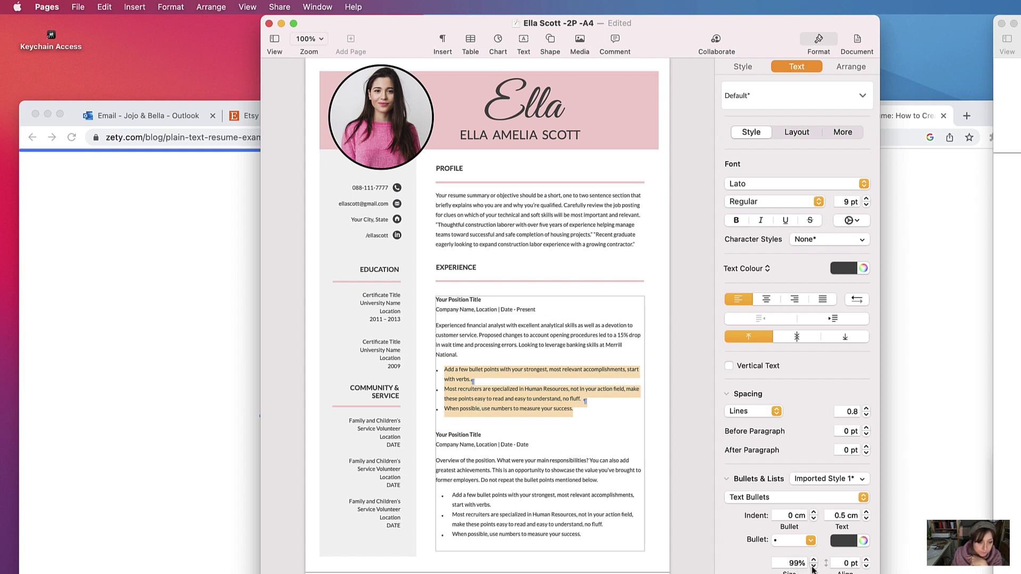
click(811, 541)
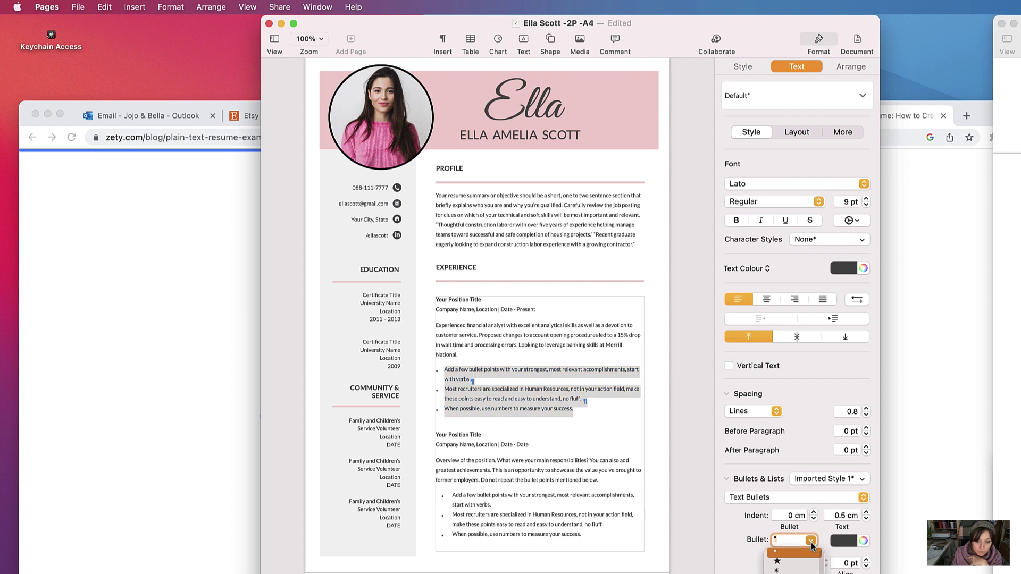
click(757, 540)
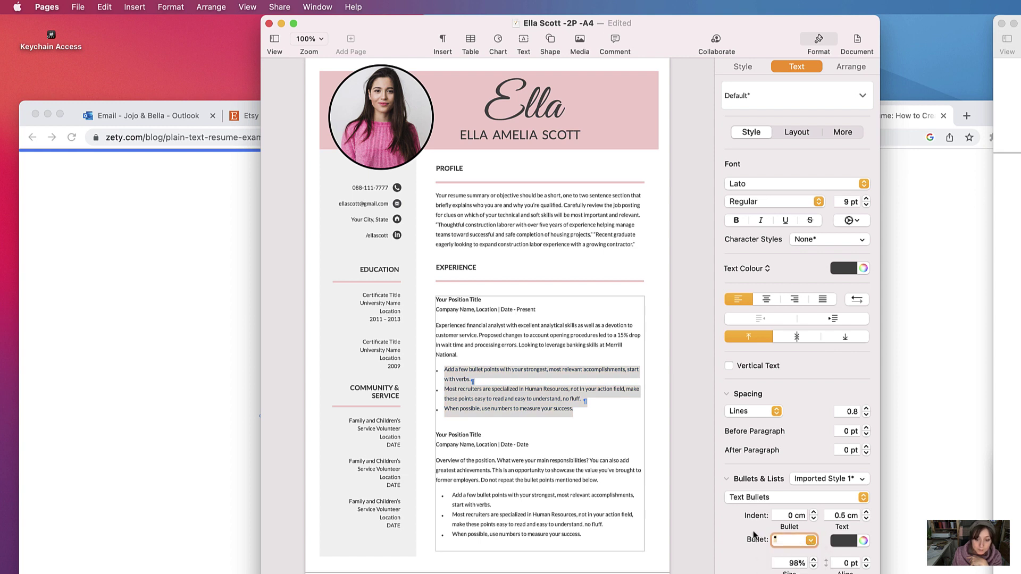
click(681, 571)
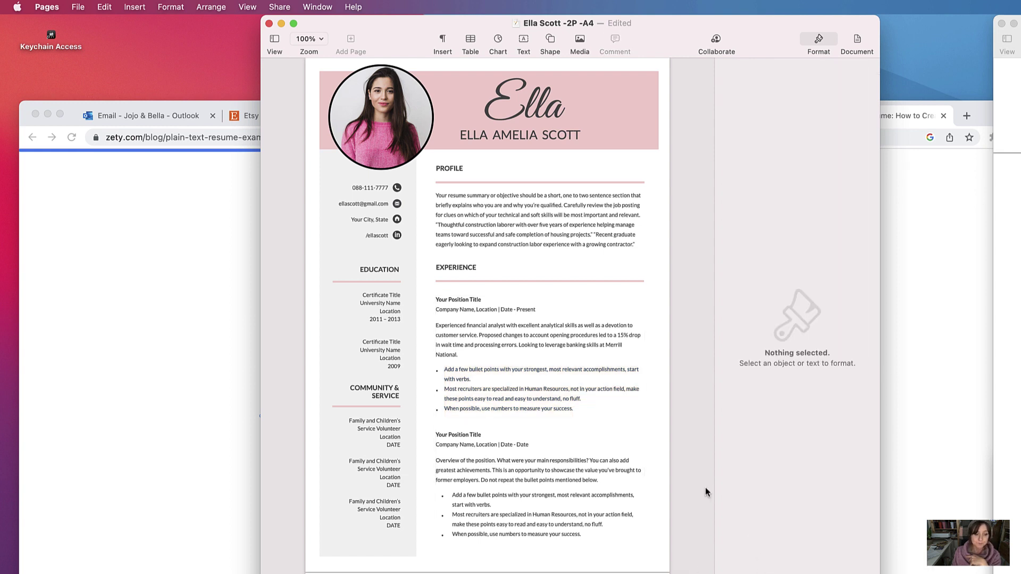
click(528, 399)
click(529, 398)
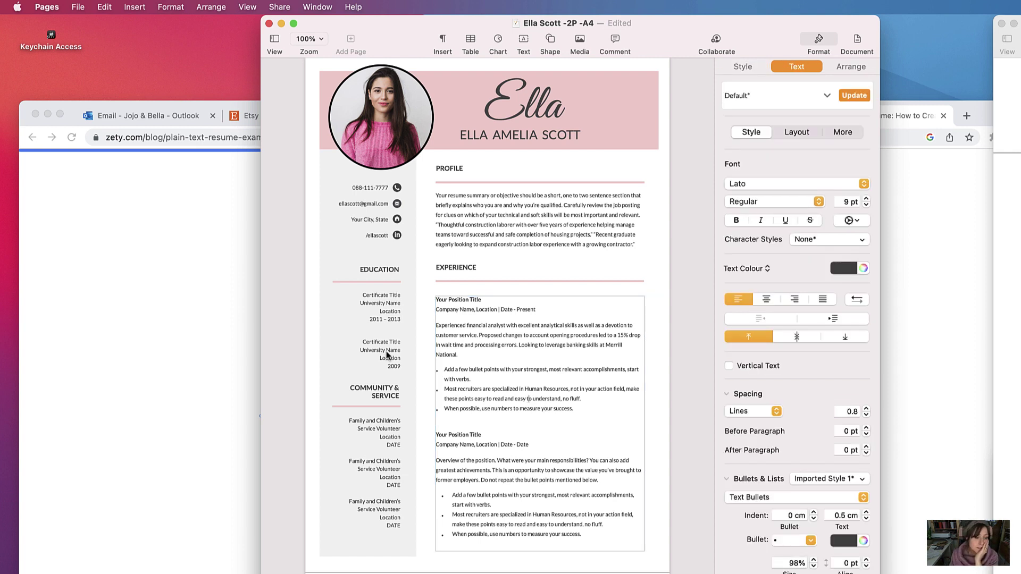
- Drag the Education entries box slightly higher, deleting the accidental duplicate copy
drag(387, 355, 367, 353)
key(shift+Right)
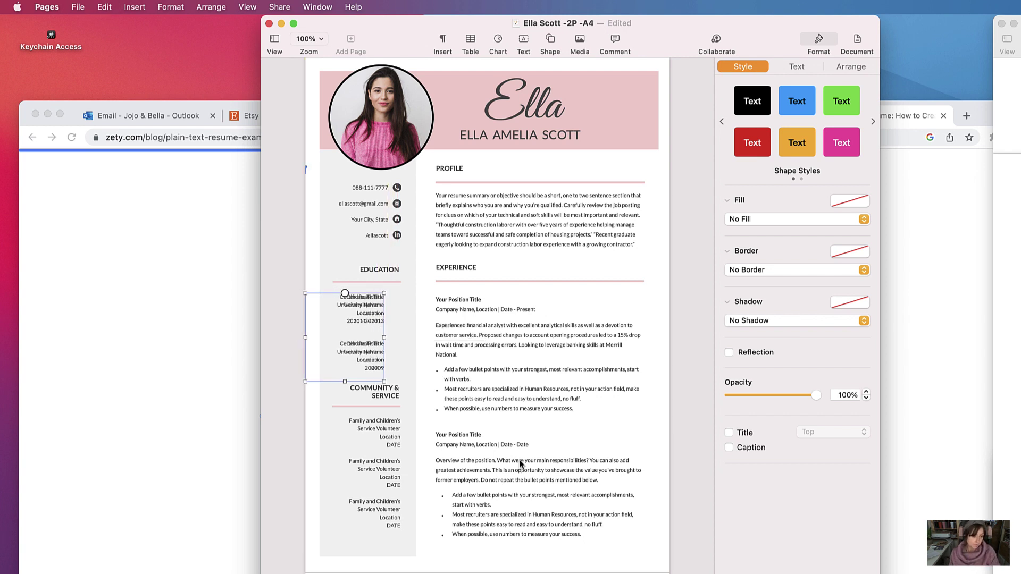
drag(366, 357, 410, 360)
key(Delete)
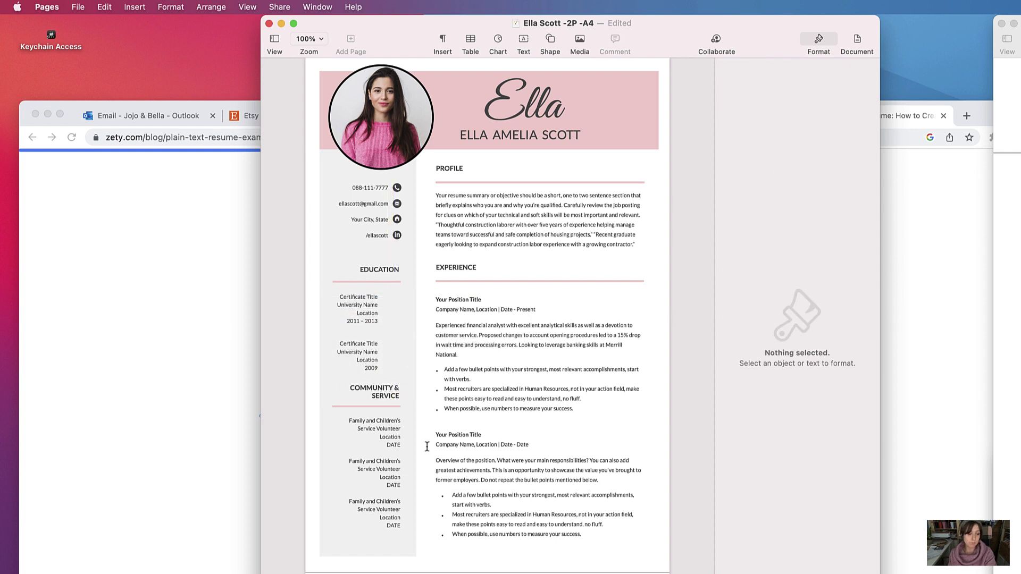
mouse_move(364, 332)
mouse_down()
mouse_move(382, 331)
mouse_move(381, 321)
mouse_up()
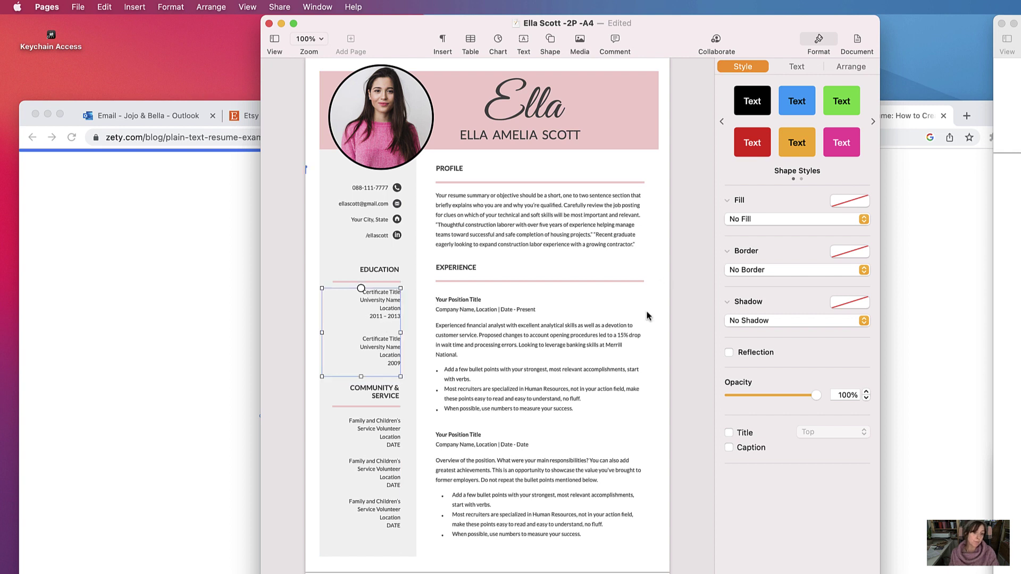
- Select the pink line under EXPERIENCE and make its stroke black
click(583, 282)
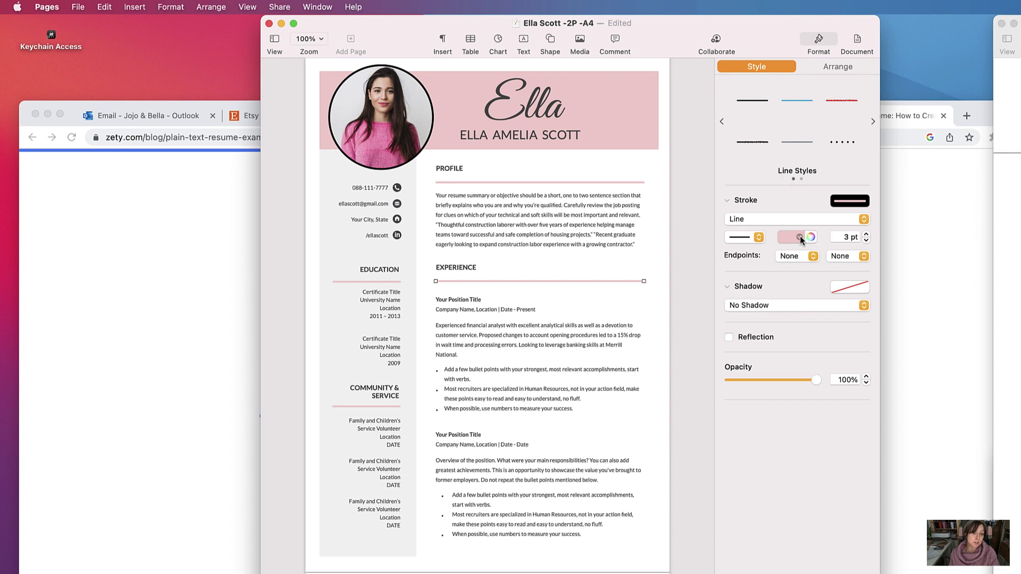
click(593, 309)
click(588, 282)
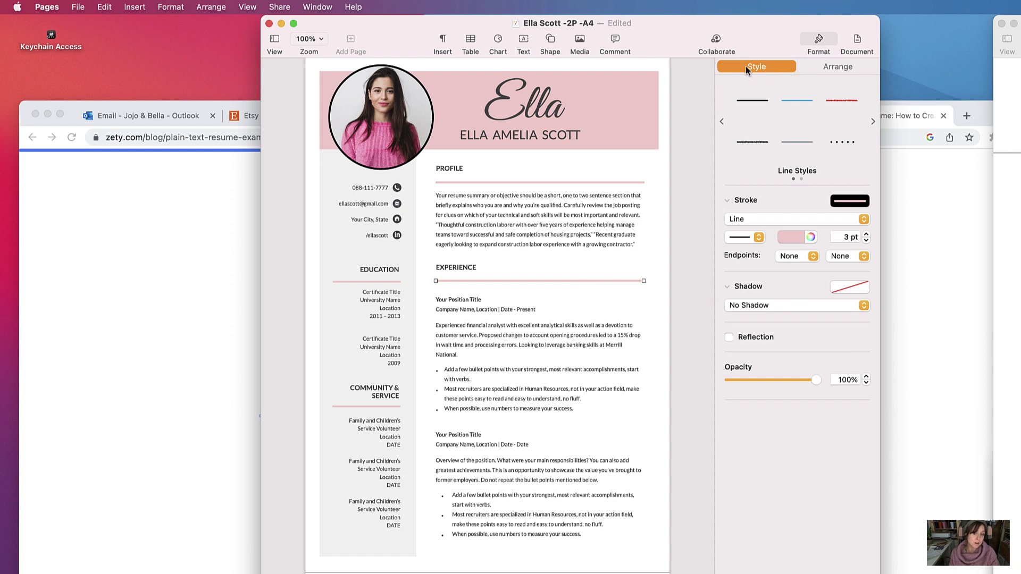
click(800, 237)
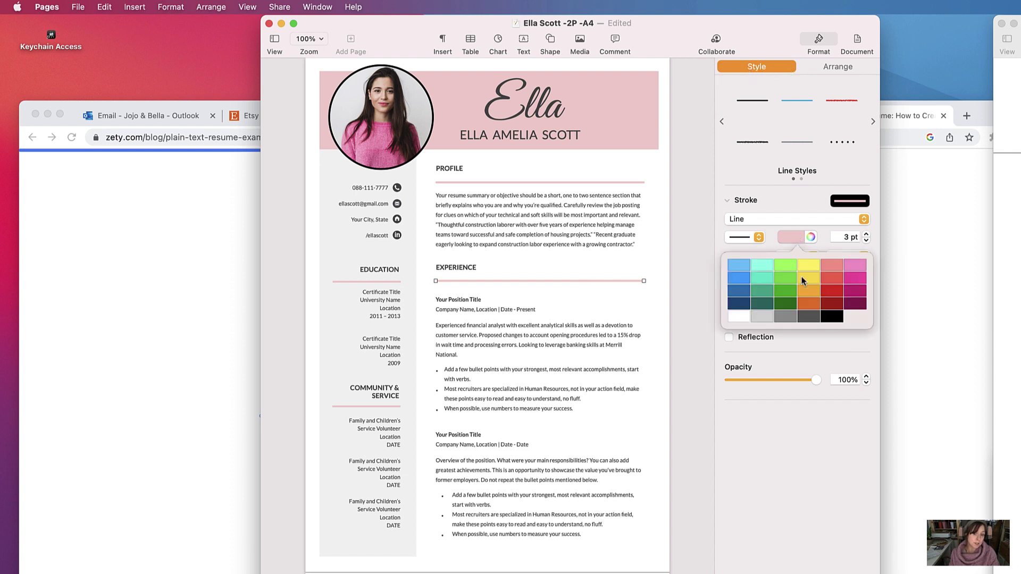
click(835, 320)
- Try thicker stroke widths up to 7 pt, then settle on 3 pt
click(866, 234)
click(866, 234)
click(866, 234)
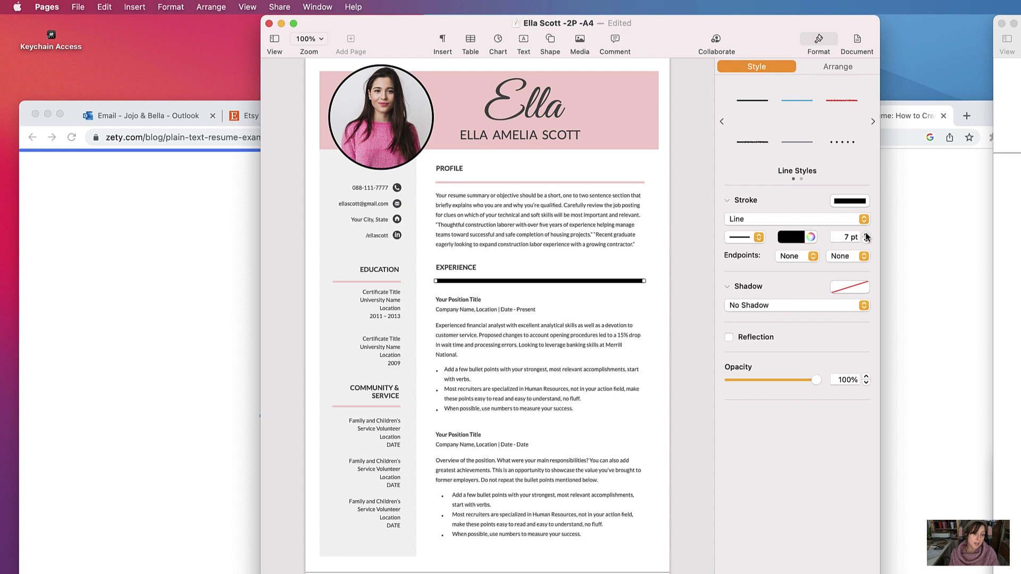
click(865, 234)
click(866, 240)
click(865, 240)
click(866, 241)
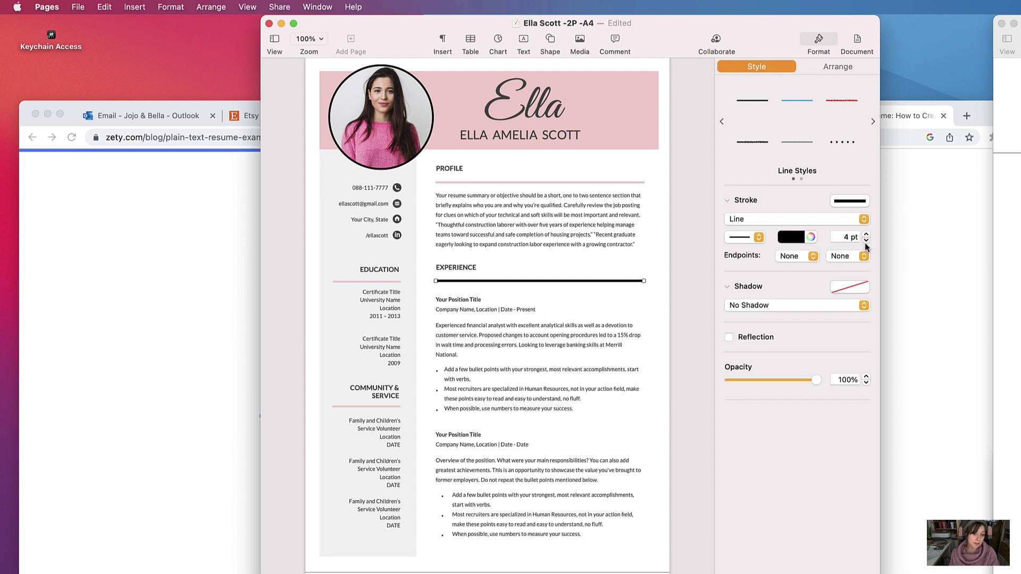
click(866, 240)
- Keep the stroke solid at 3 pt with 100% opacity and the line's length unchanged
click(759, 237)
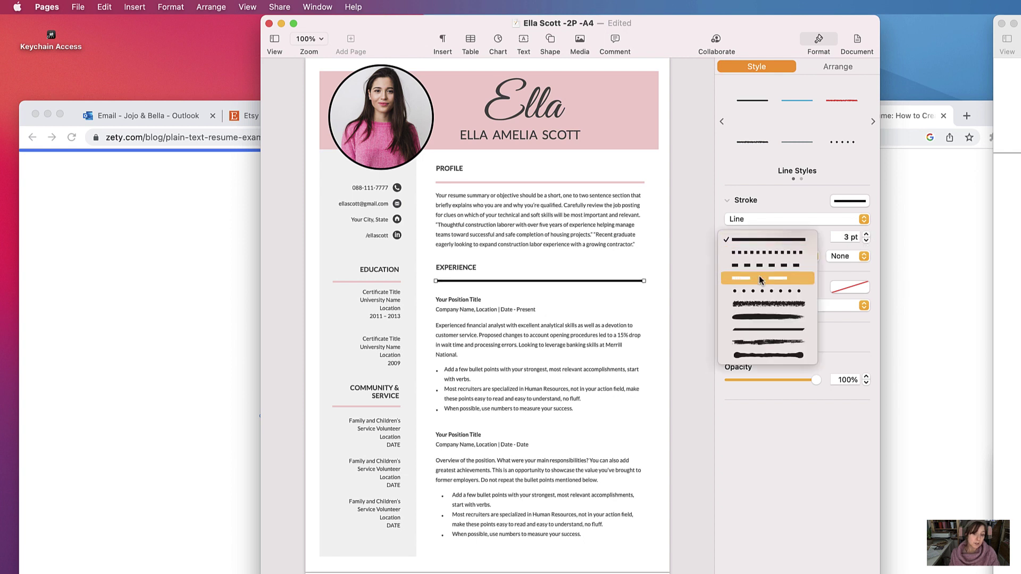
click(822, 242)
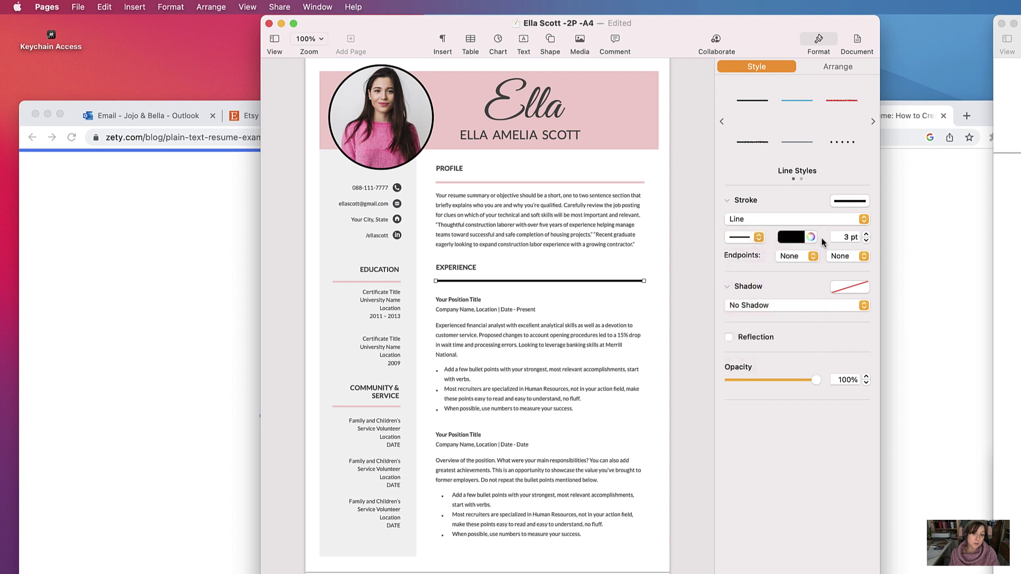
click(866, 241)
click(866, 234)
mouse_move(643, 282)
mouse_down()
mouse_move(552, 281)
mouse_move(643, 282)
mouse_up()
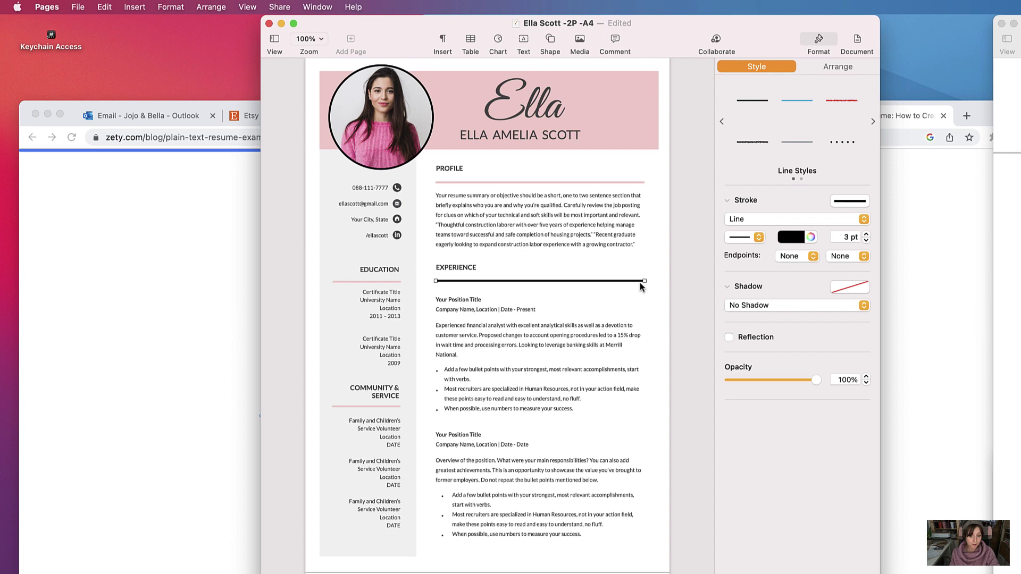
mouse_move(818, 382)
mouse_down()
mouse_move(755, 383)
mouse_move(822, 384)
mouse_up()
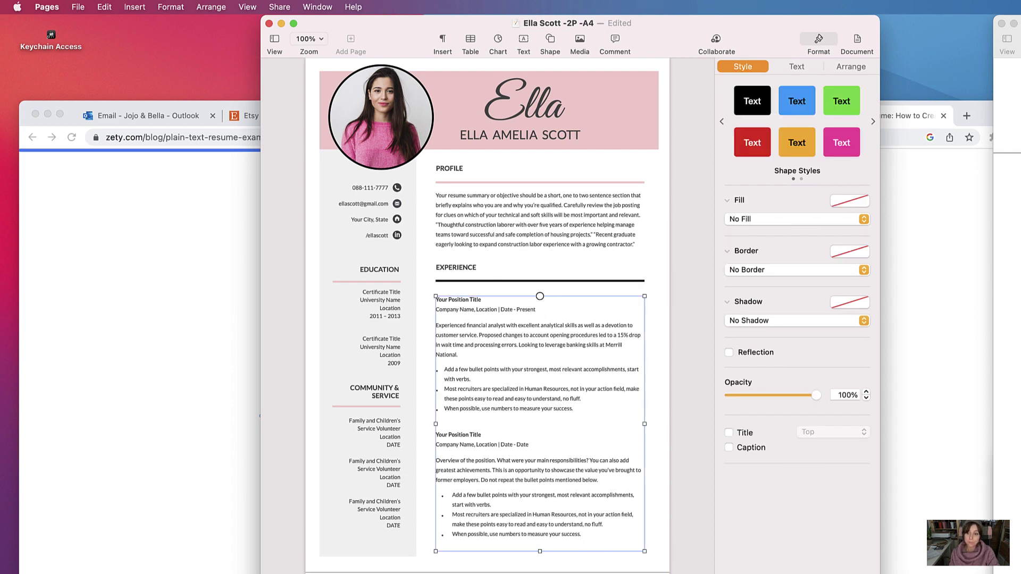
click(560, 349)
- On page 2, delete the round photo, Ella title, name text, pink banner and grey side column
click(656, 355)
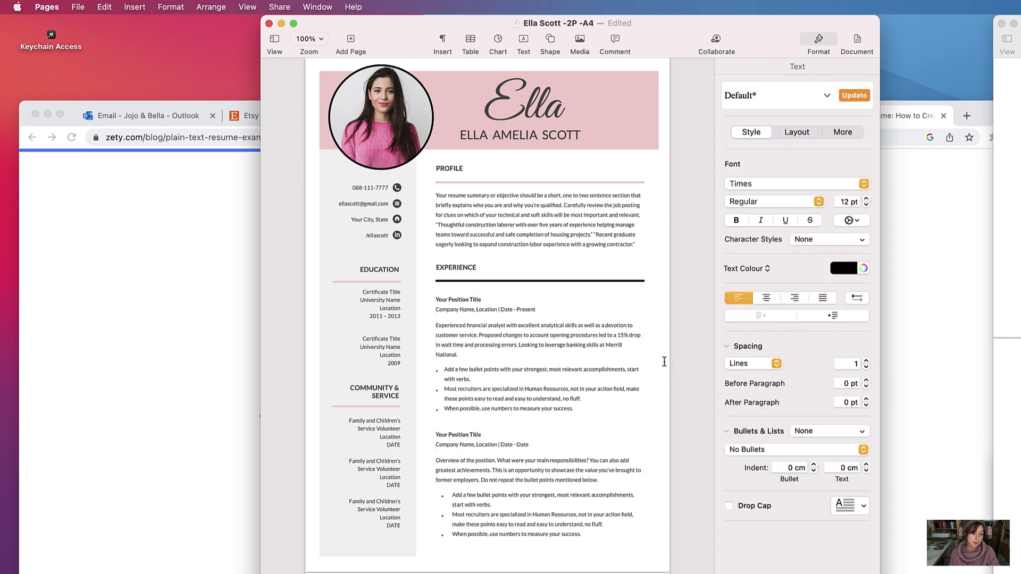
scroll(656, 354, down, 10)
scroll(631, 372, down, 2)
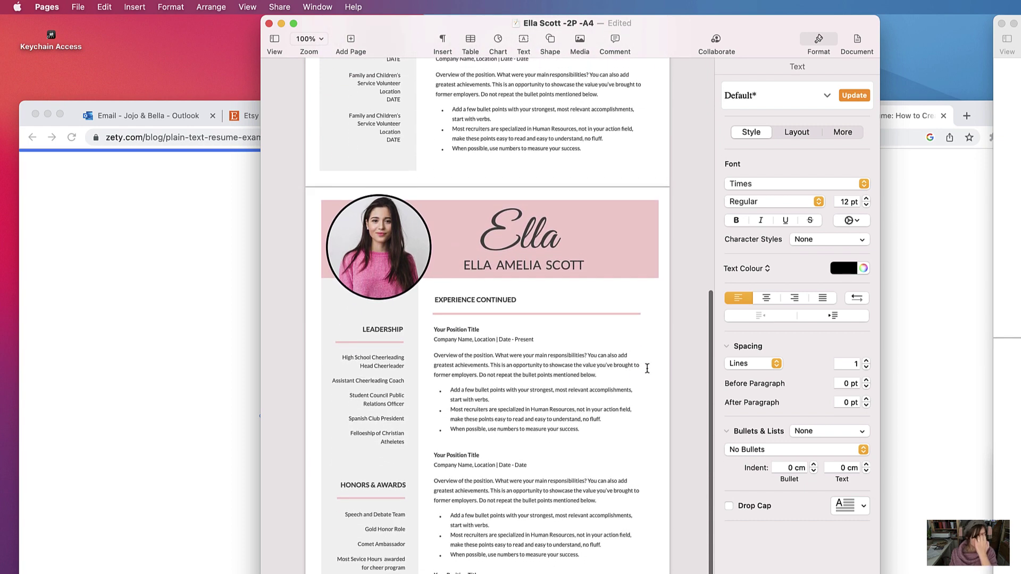
click(381, 255)
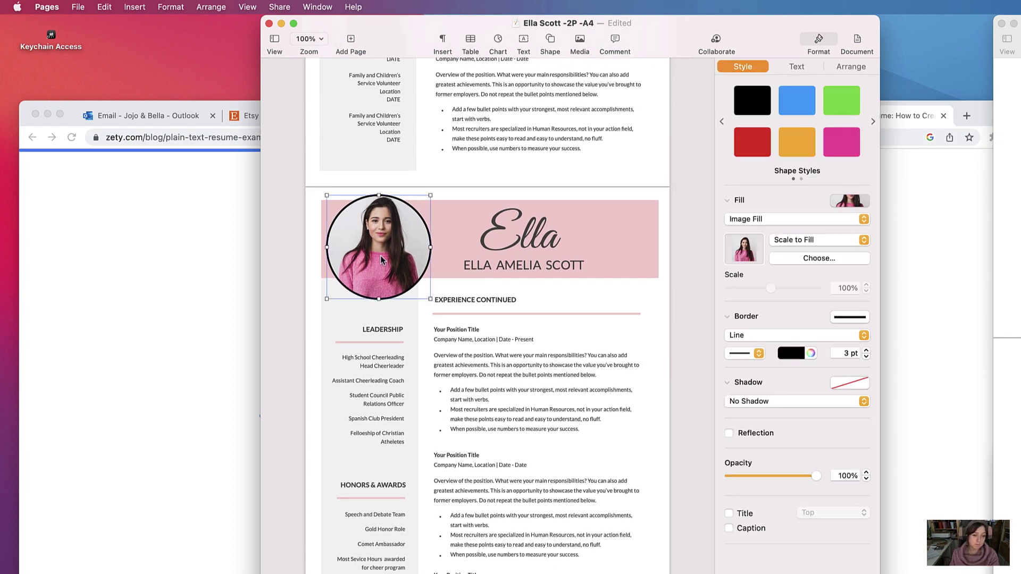
key(Delete)
click(509, 266)
key(Delete)
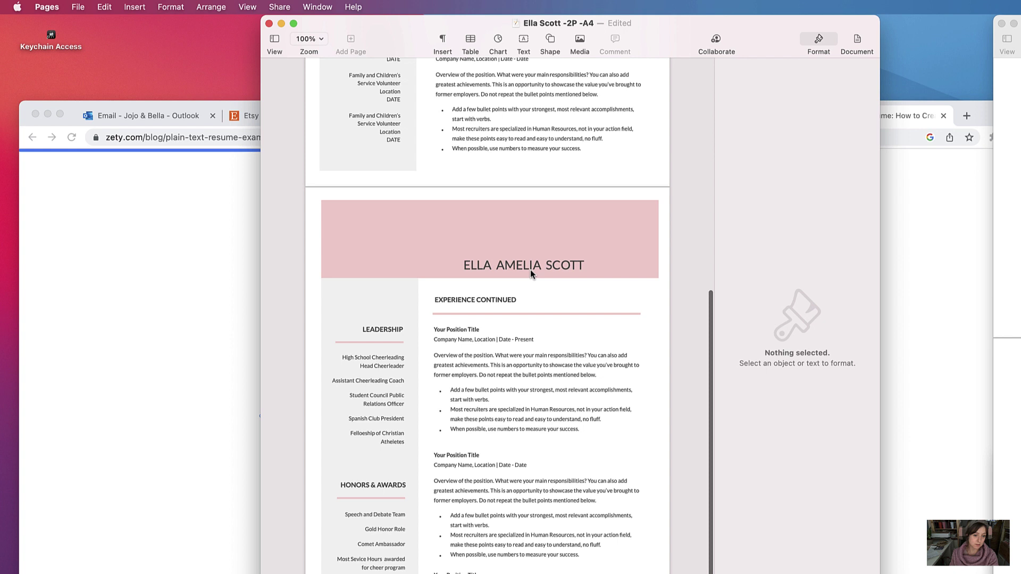
click(531, 270)
key(Delete)
click(457, 244)
key(Delete)
click(336, 215)
key(Delete)
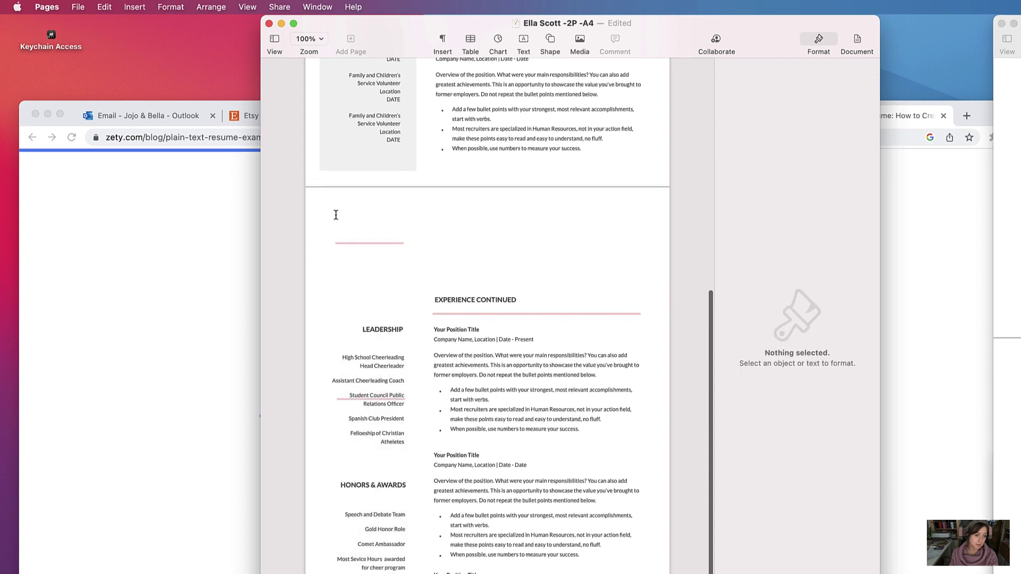
- Delete the Leadership, Honors & Awards and Experience Continued boxes, then remove the empty page
click(342, 246)
click(342, 244)
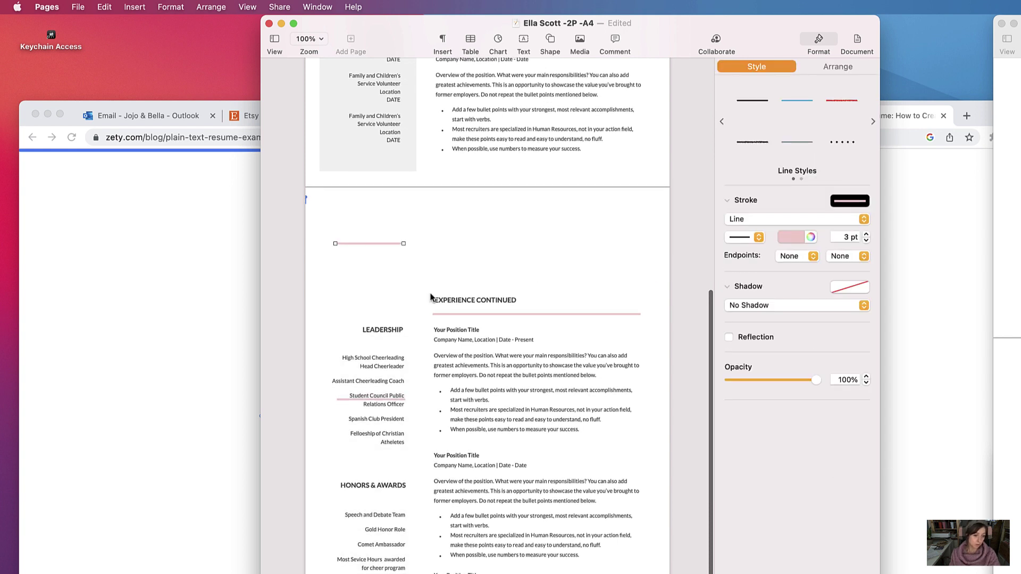
shift+click(398, 333)
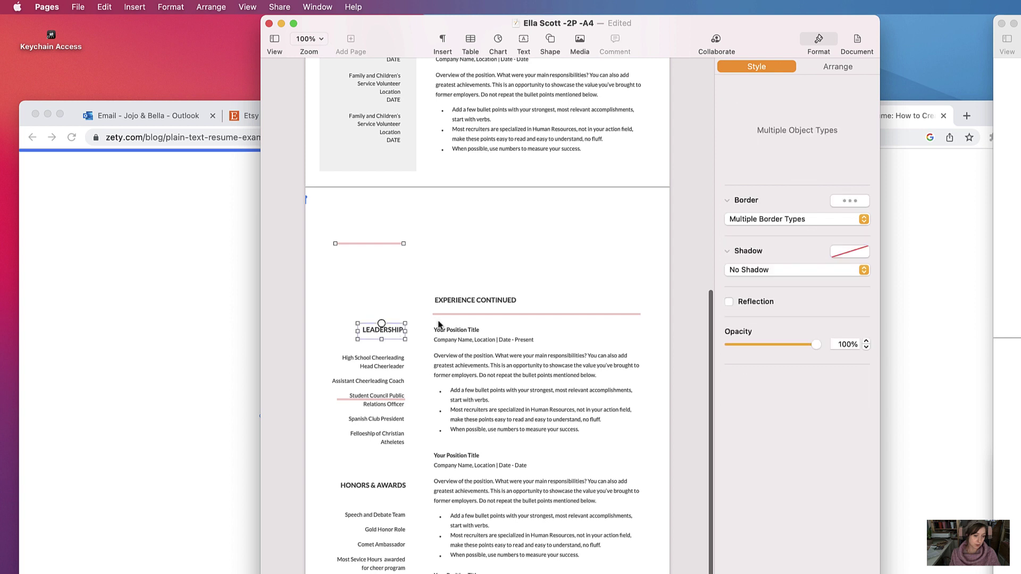
shift+click(497, 310)
shift+click(596, 339)
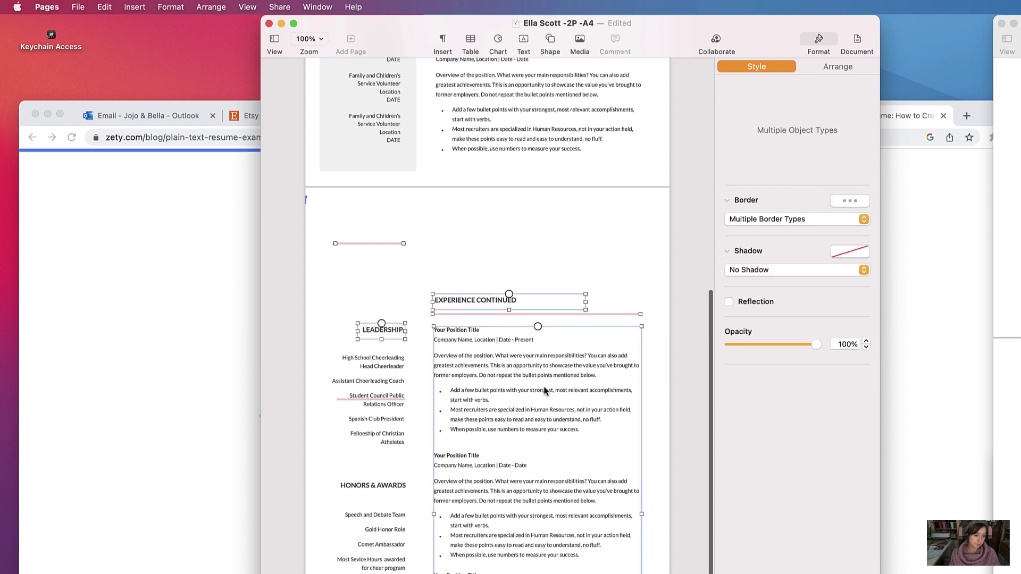
shift+click(375, 395)
shift+click(398, 517)
shift+click(388, 487)
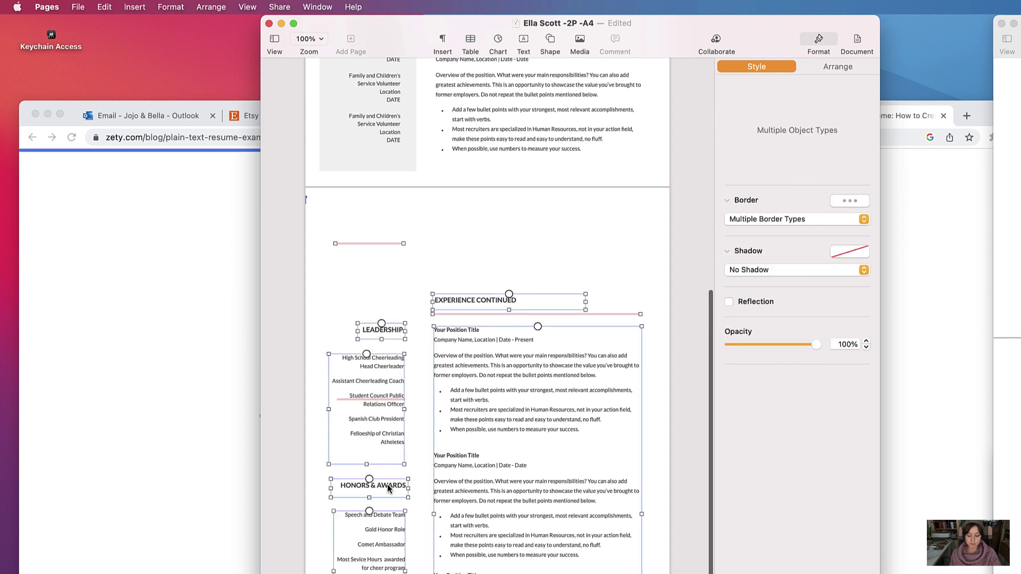
key(Delete)
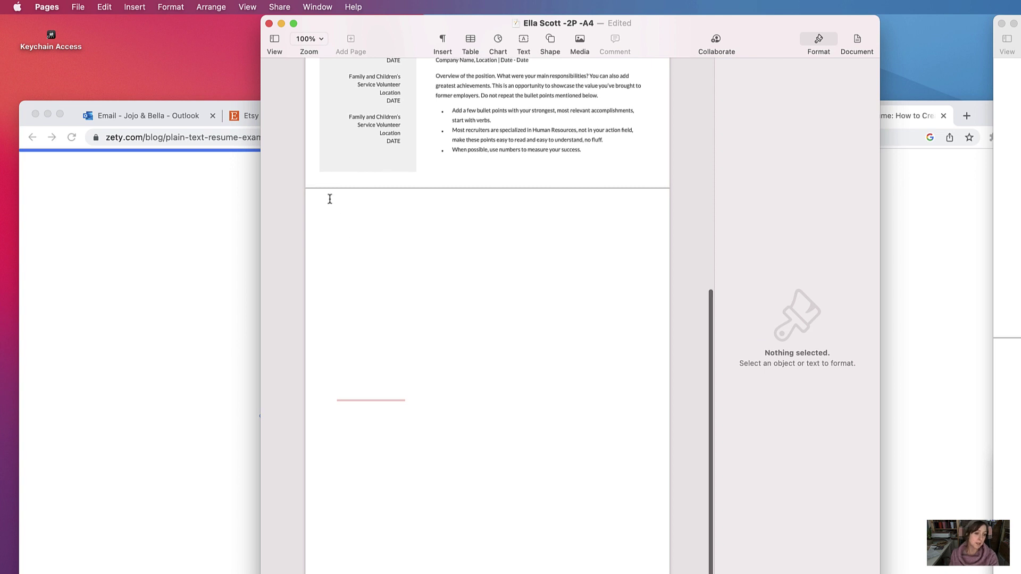
click(317, 197)
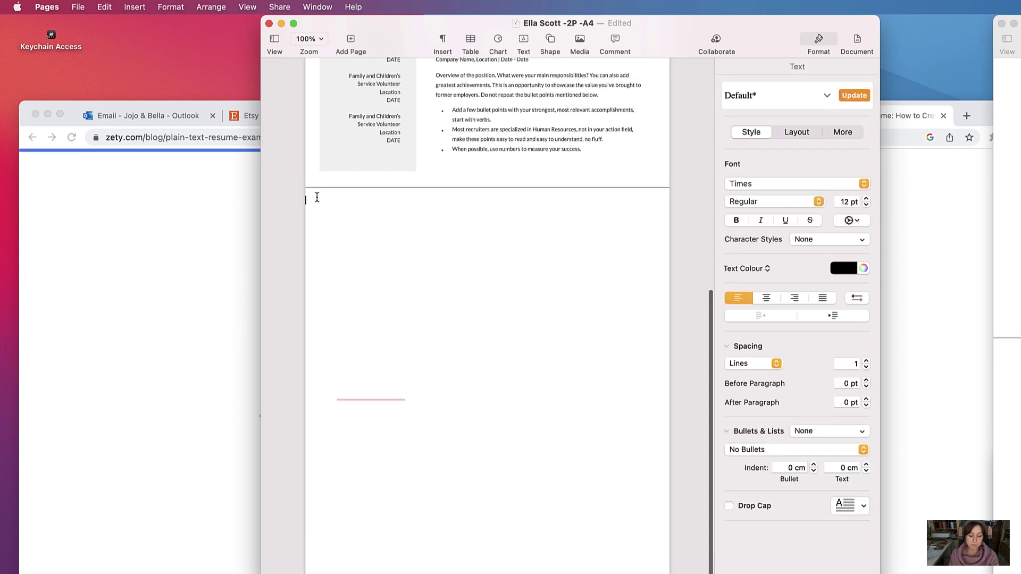
key(BackSpace)
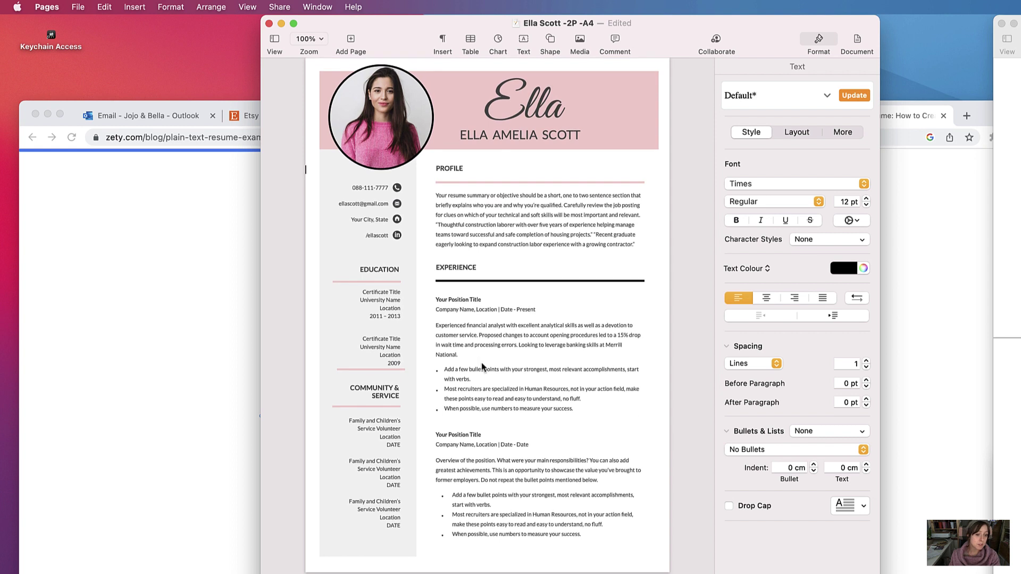
click(398, 236)
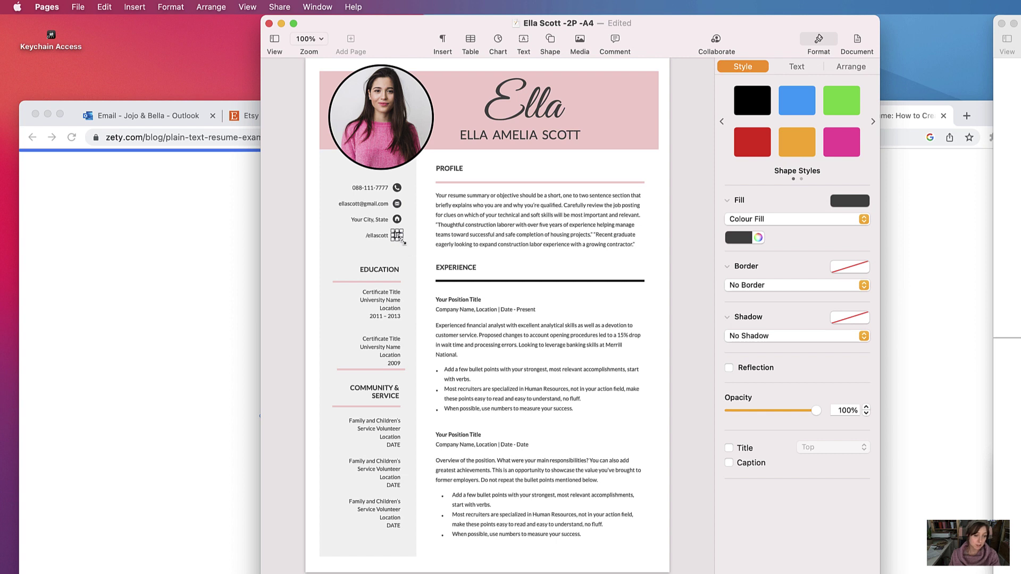
mouse_move(403, 242)
mouse_down()
mouse_move(432, 272)
mouse_move(401, 242)
mouse_move(428, 267)
mouse_move(405, 244)
mouse_move(435, 301)
mouse_move(445, 269)
mouse_move(407, 246)
mouse_up()
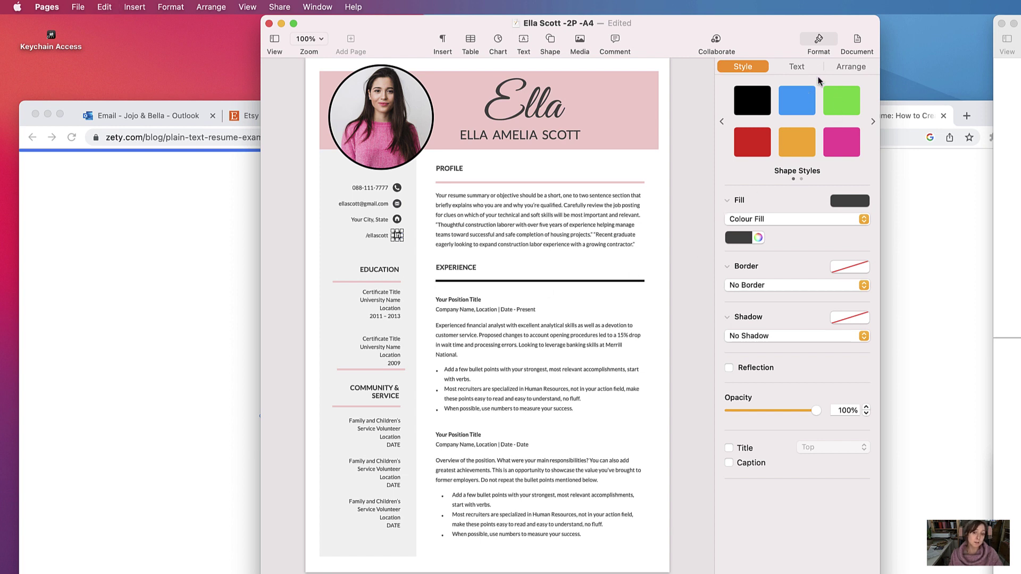
- Try a preset style, a dark red fill and pink tones sampled from the page on the icon
click(798, 108)
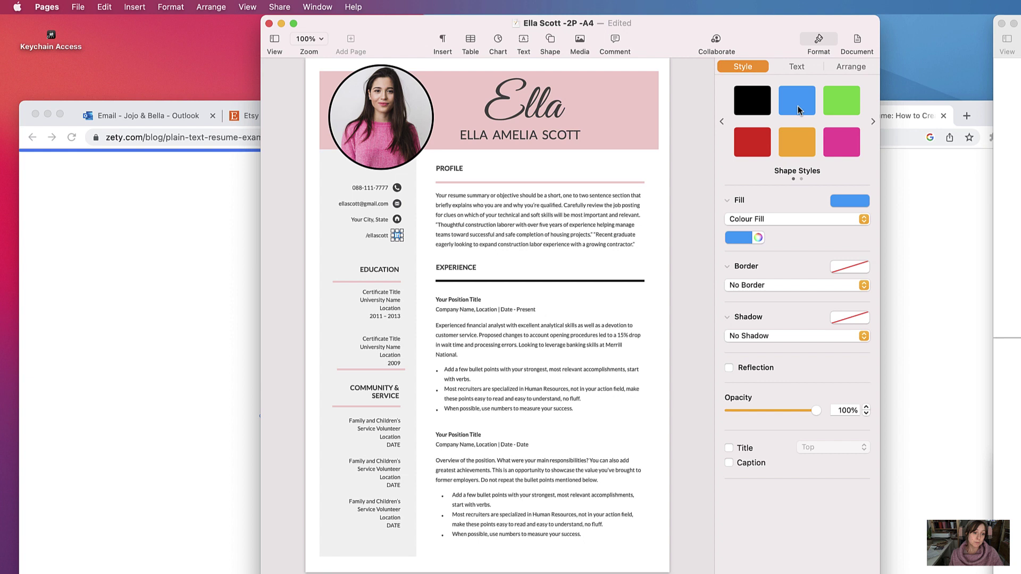
click(748, 238)
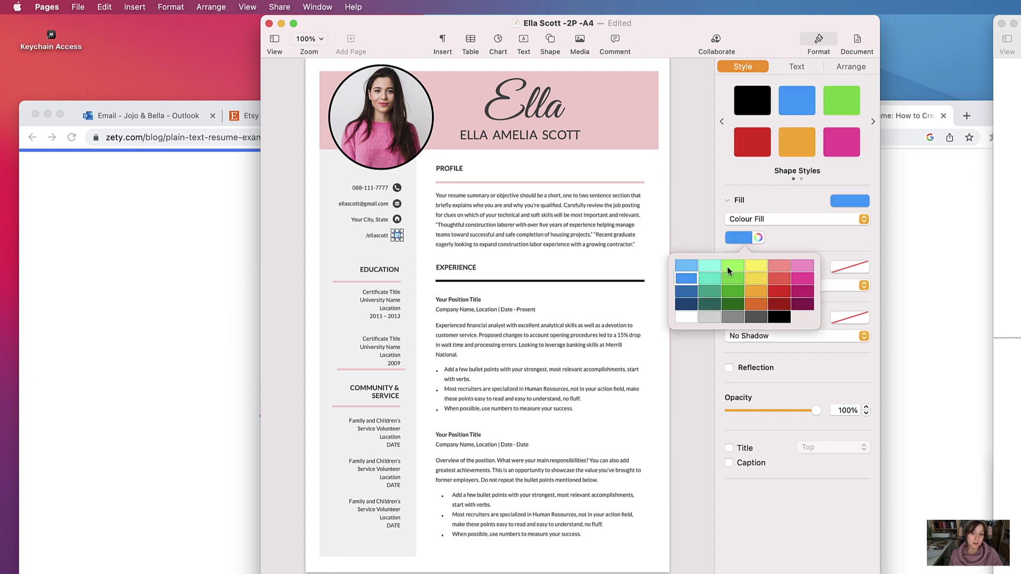
click(779, 304)
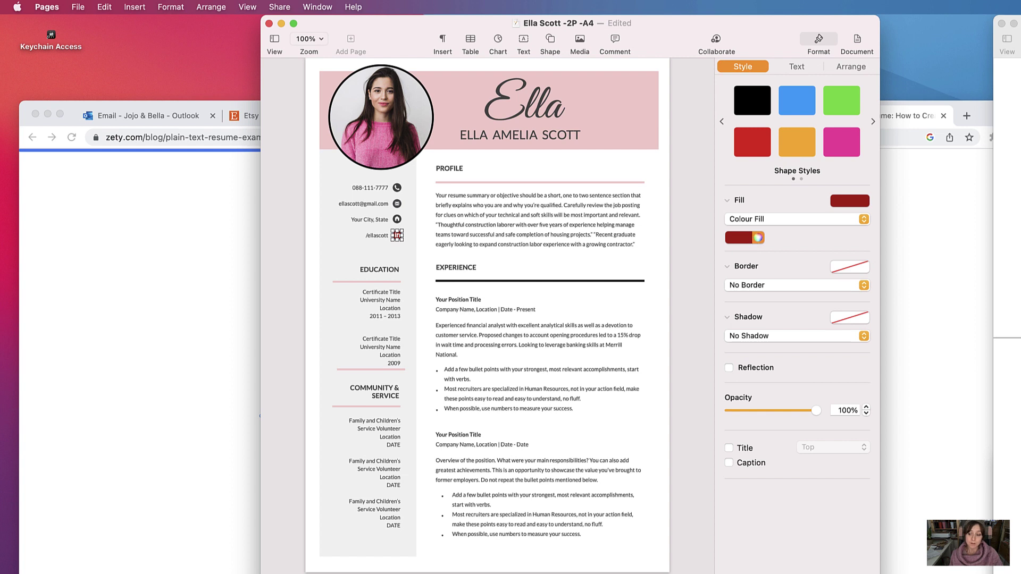
click(758, 238)
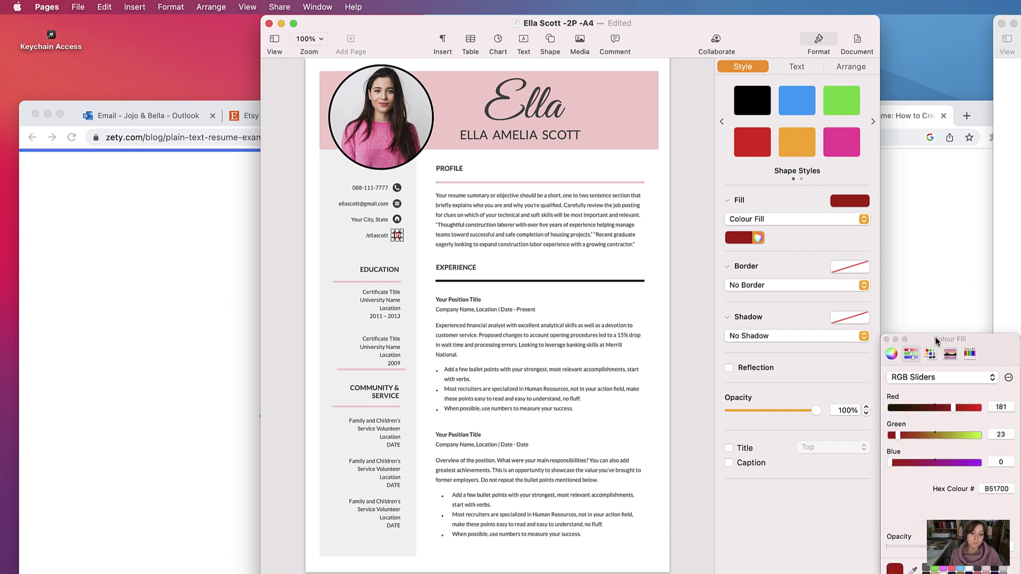
drag(935, 341, 649, 202)
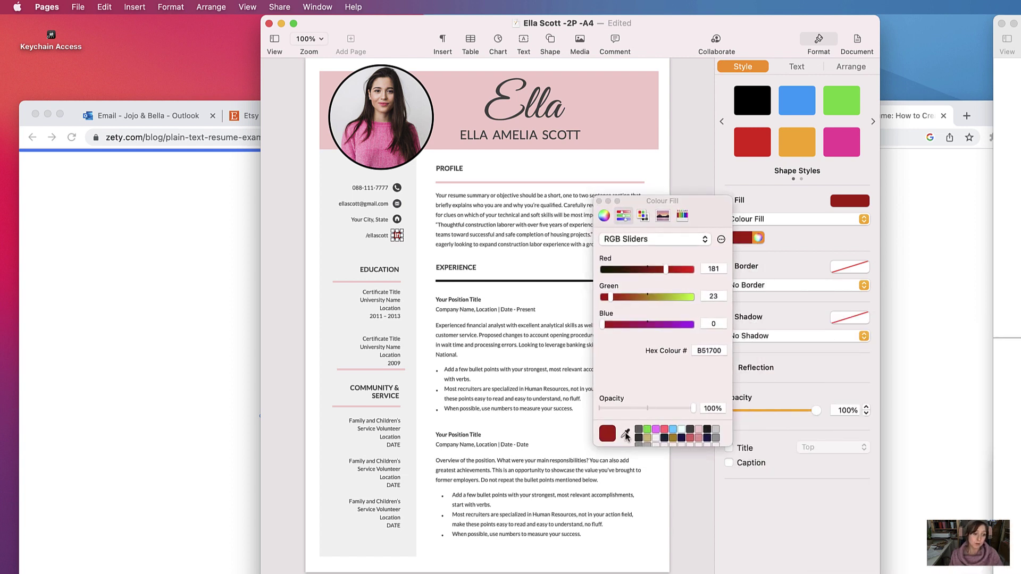
click(625, 435)
click(374, 142)
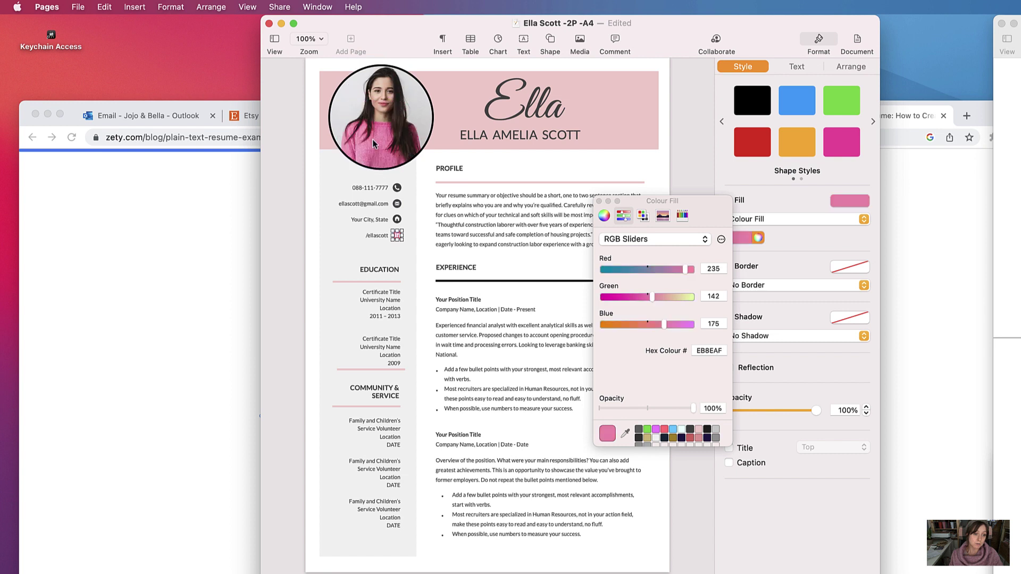
click(626, 435)
click(469, 121)
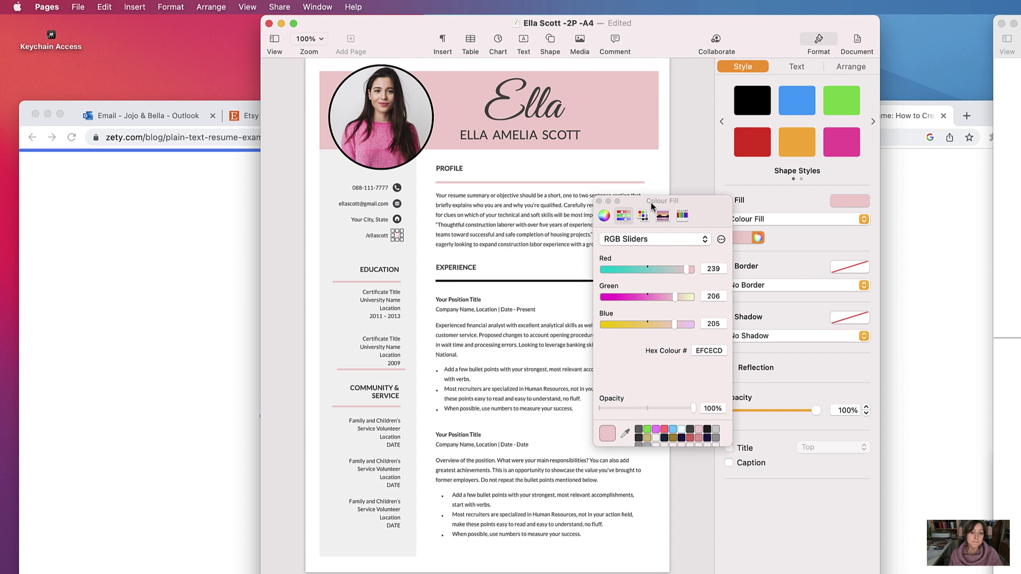
- Set the icon's fill to hex 666666 grey and deselect it to check the colour
drag(609, 197, 745, 372)
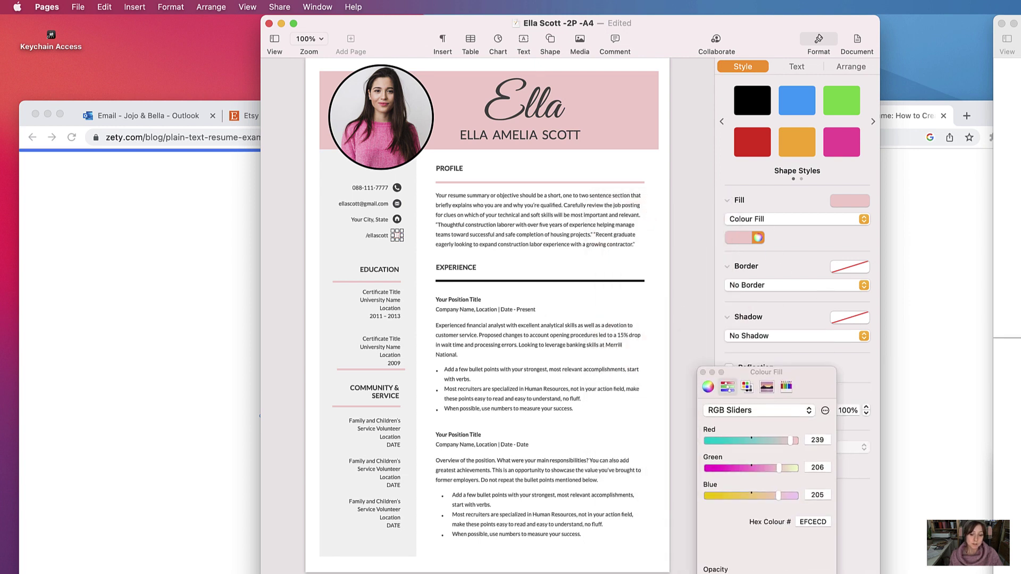
text(666666)
key(Return)
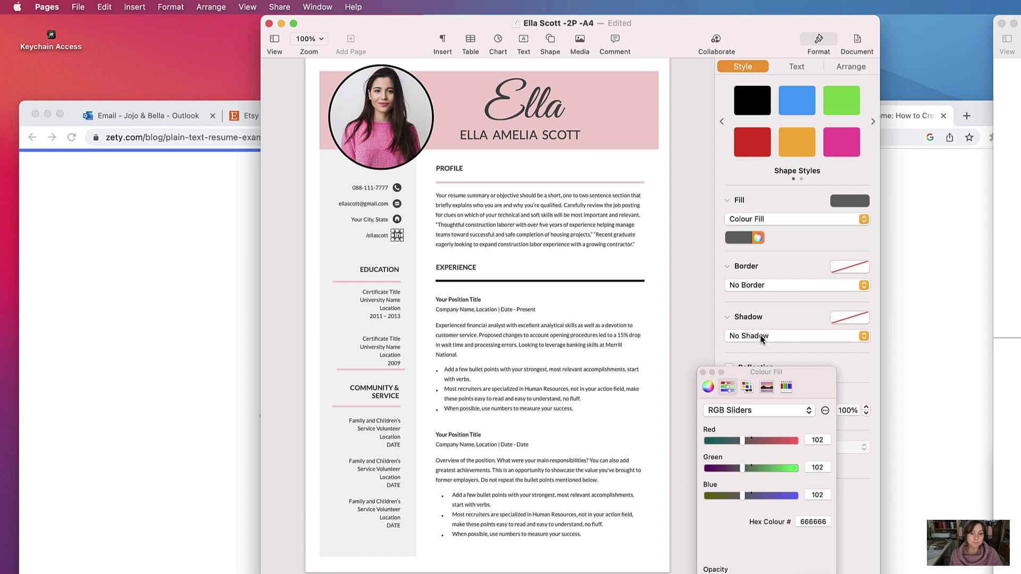
drag(749, 373, 822, 401)
click(688, 250)
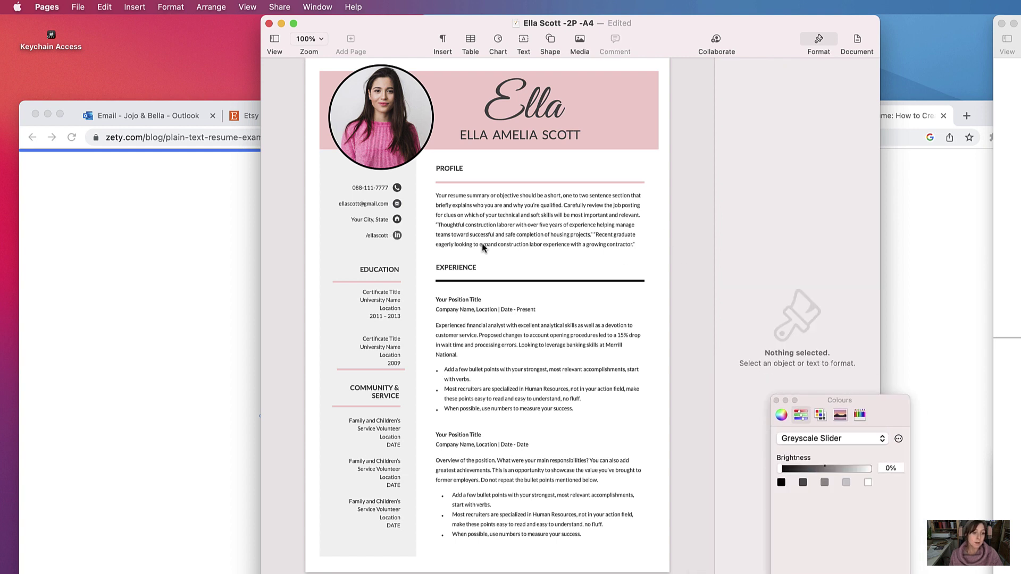
- Keep Image Fill on the circular headshot and swap in the laughing woman's photo from Downloads
click(390, 116)
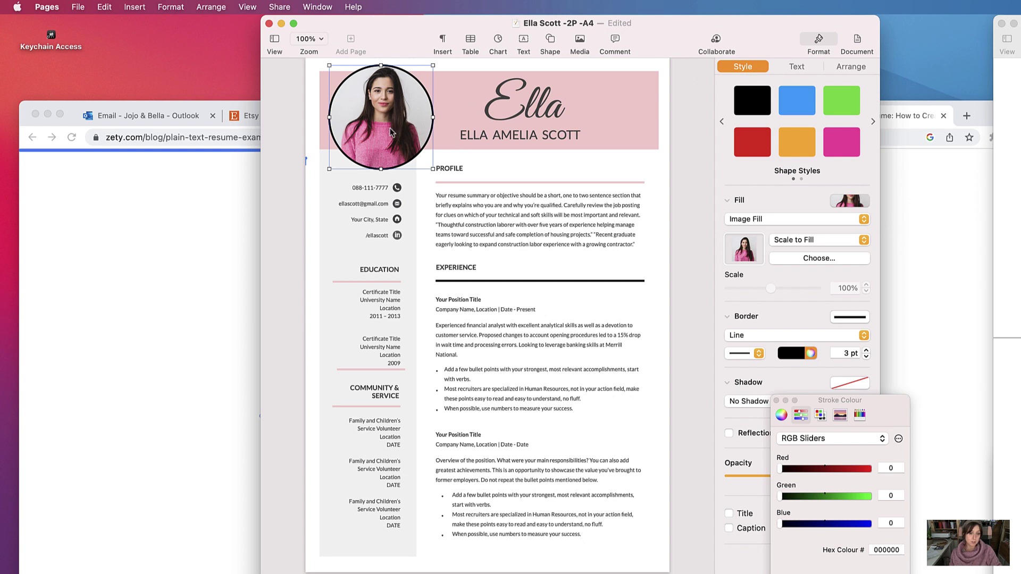
click(776, 401)
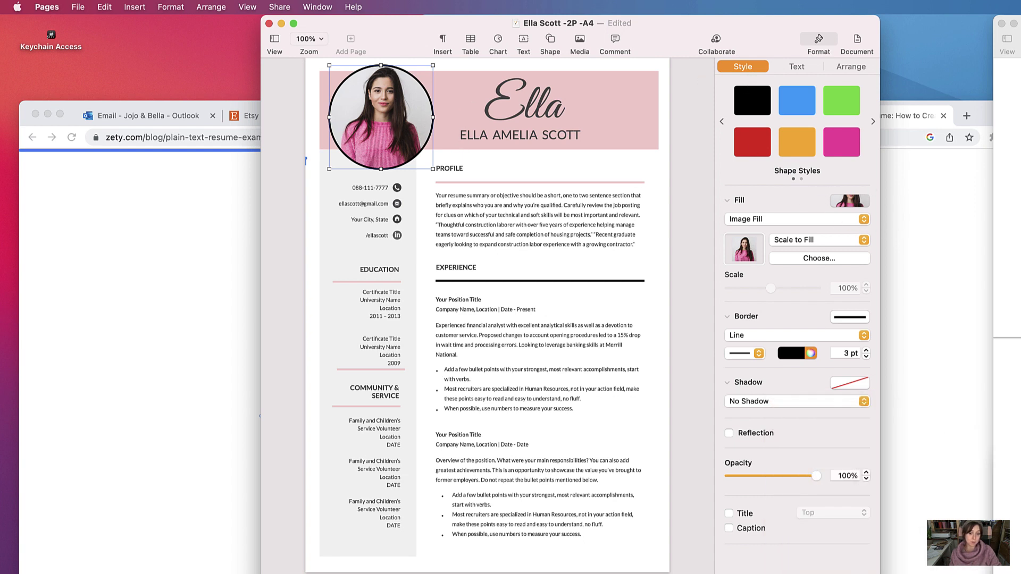
click(763, 221)
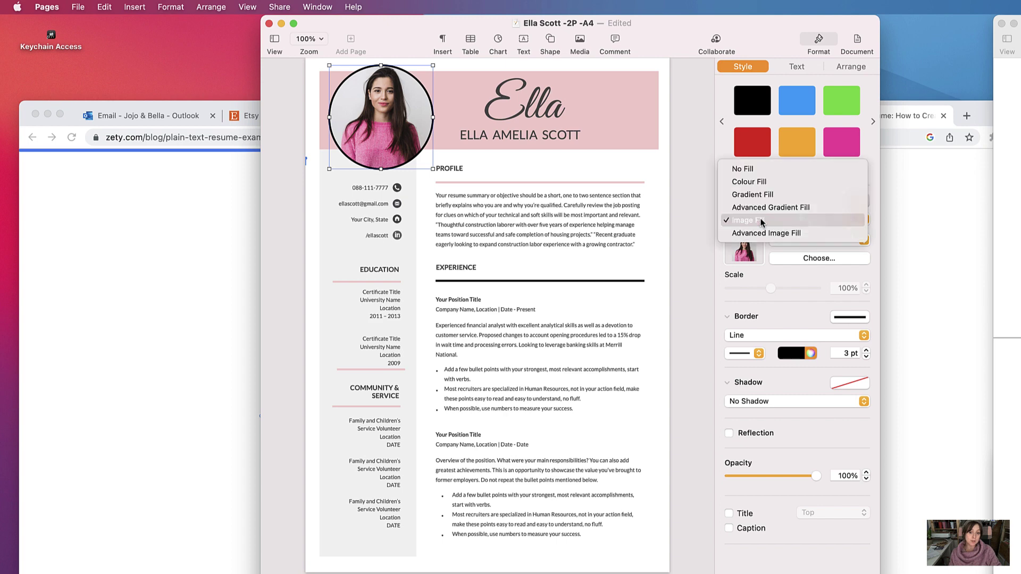
click(762, 220)
click(823, 263)
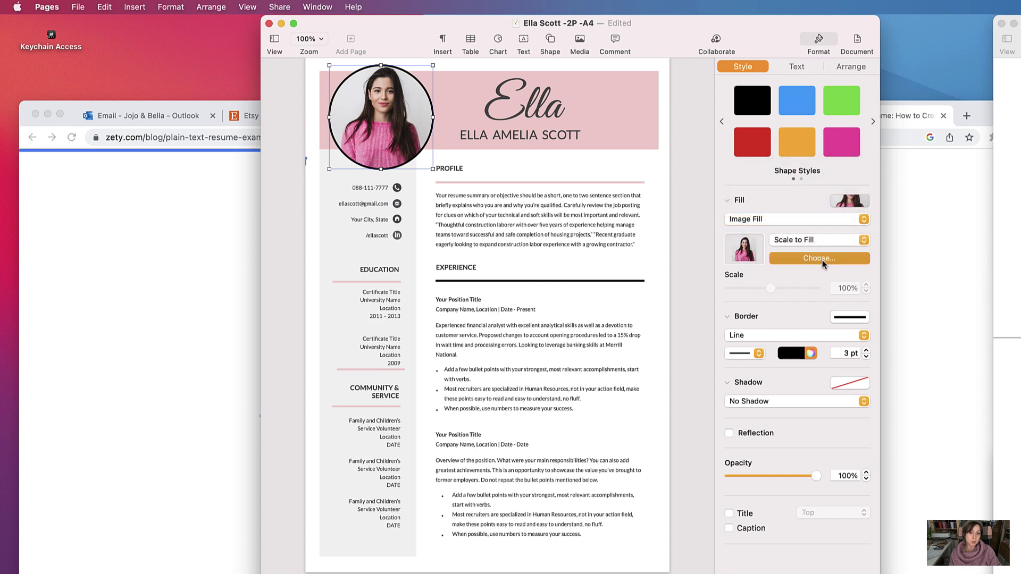
scroll(526, 290, down, 5)
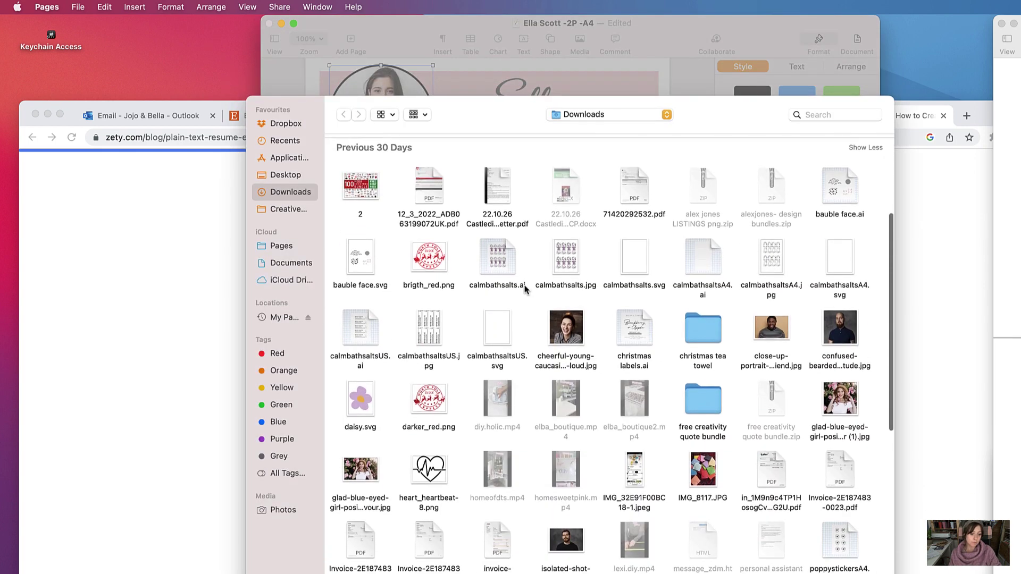
click(562, 344)
key(Return)
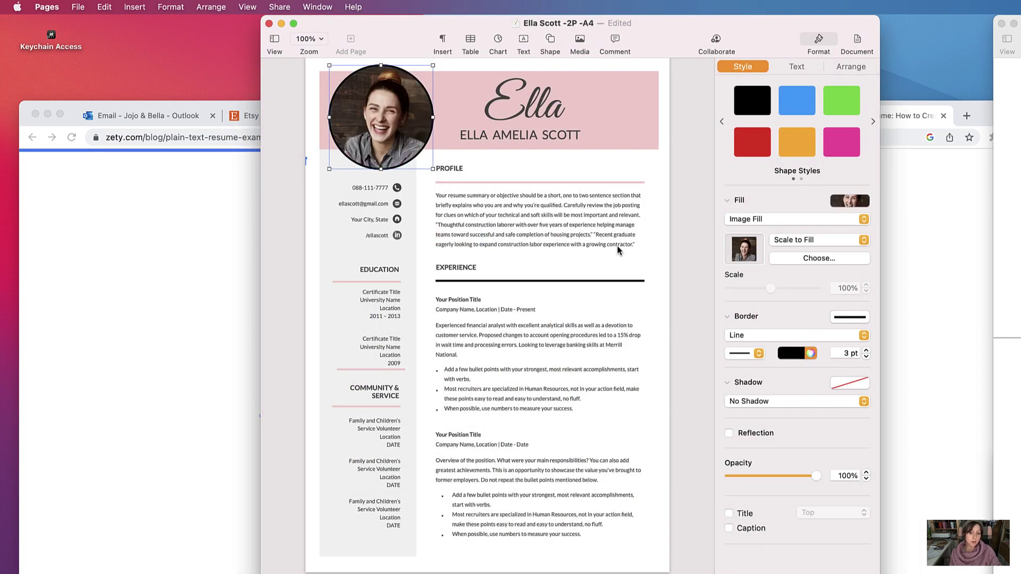
- Give the headshot a red border, thickening it and then thinning it to a fine line
click(862, 317)
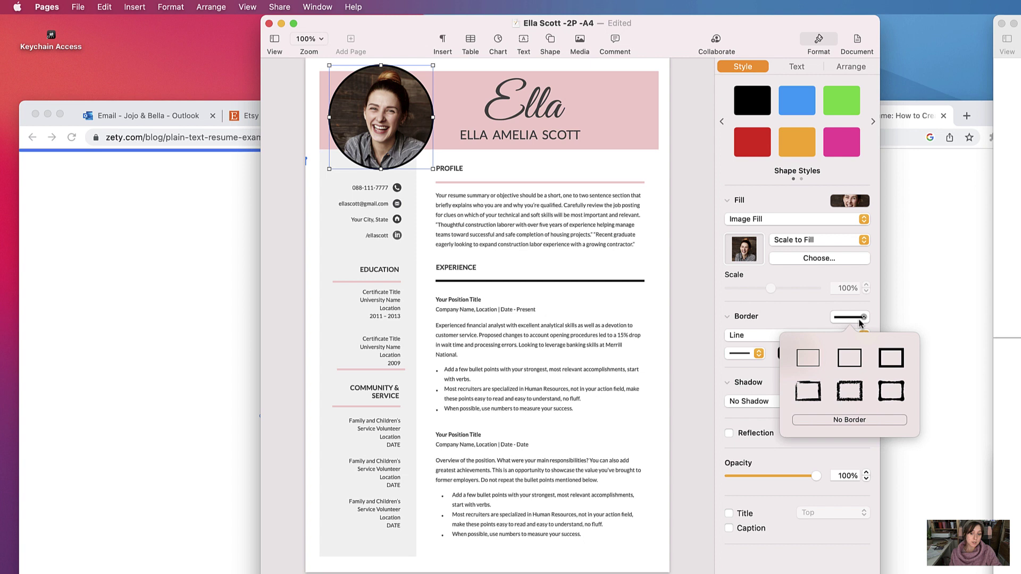
click(814, 323)
click(801, 355)
click(832, 394)
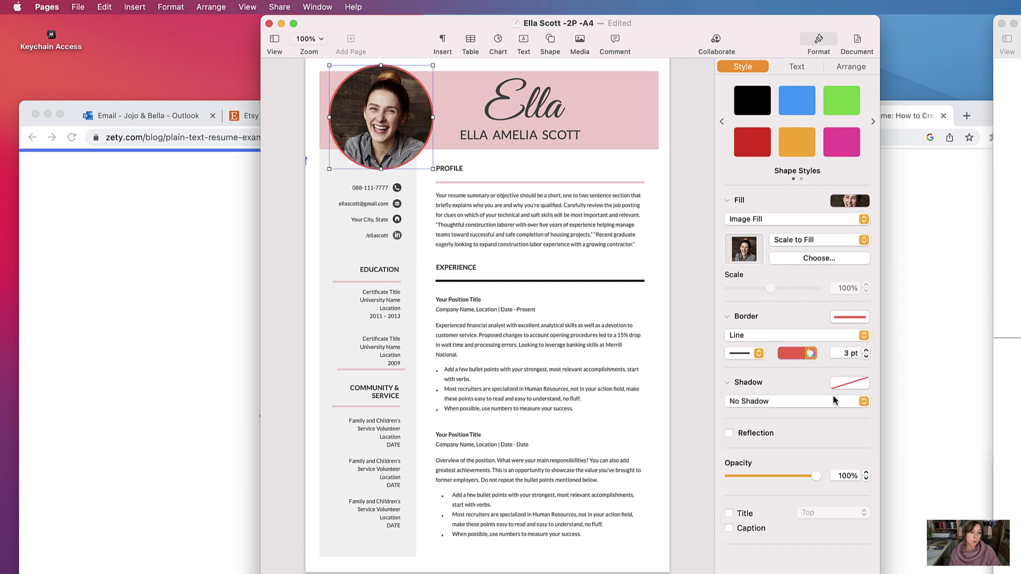
click(866, 351)
click(866, 351)
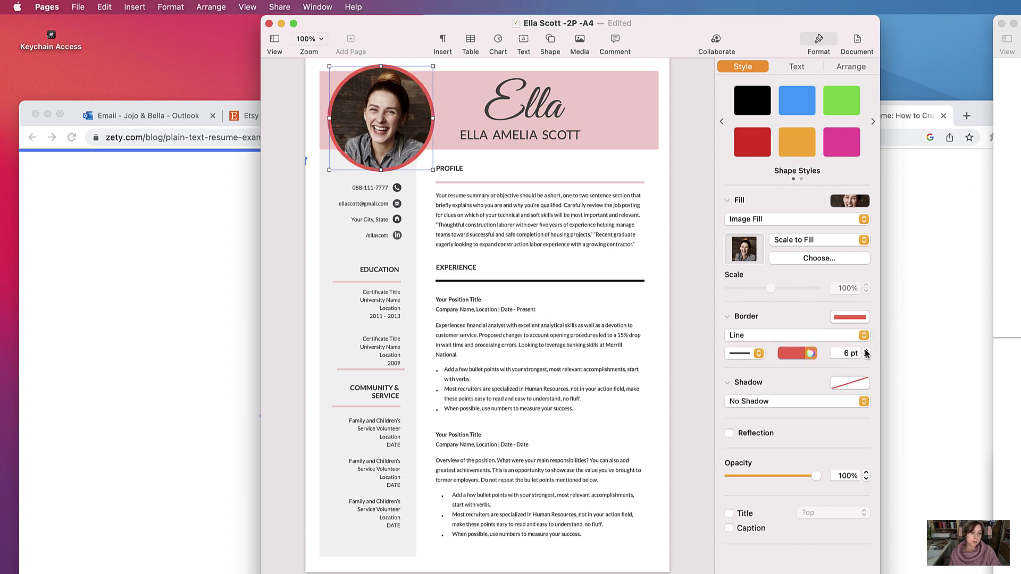
click(865, 351)
click(866, 350)
click(866, 357)
click(866, 356)
click(866, 357)
click(866, 357)
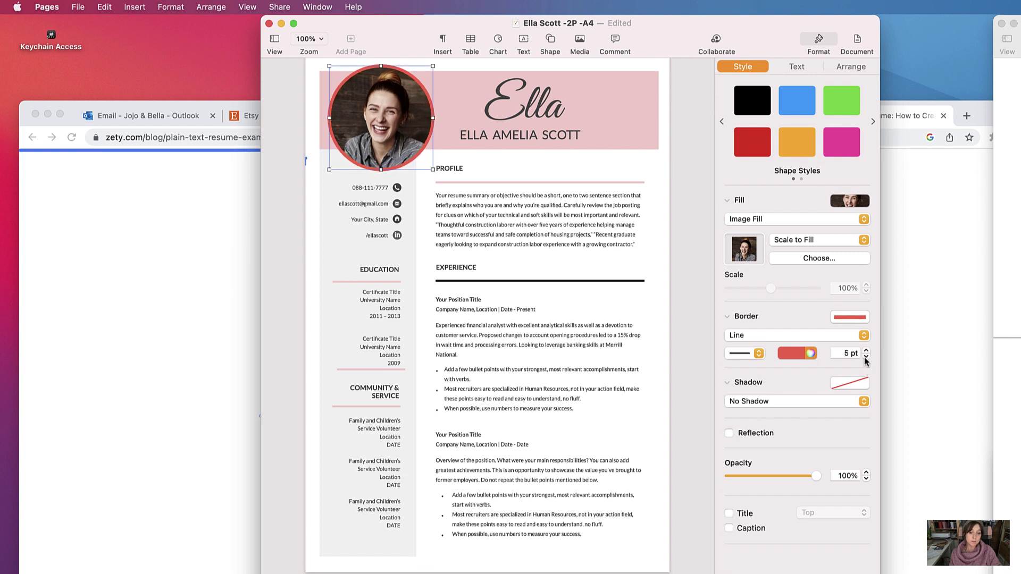
click(866, 356)
click(866, 357)
click(865, 357)
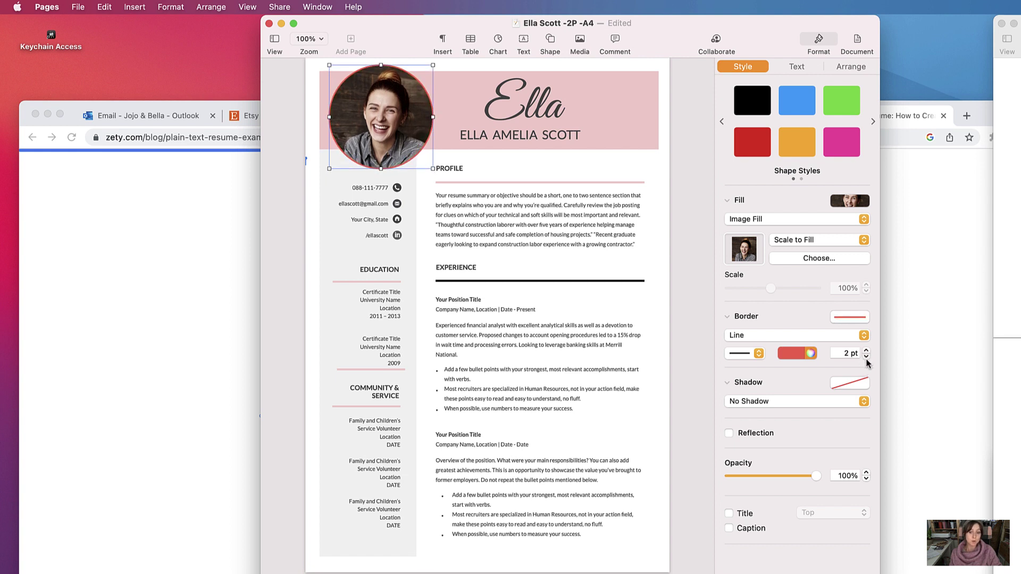
click(866, 357)
click(866, 357)
click(866, 357)
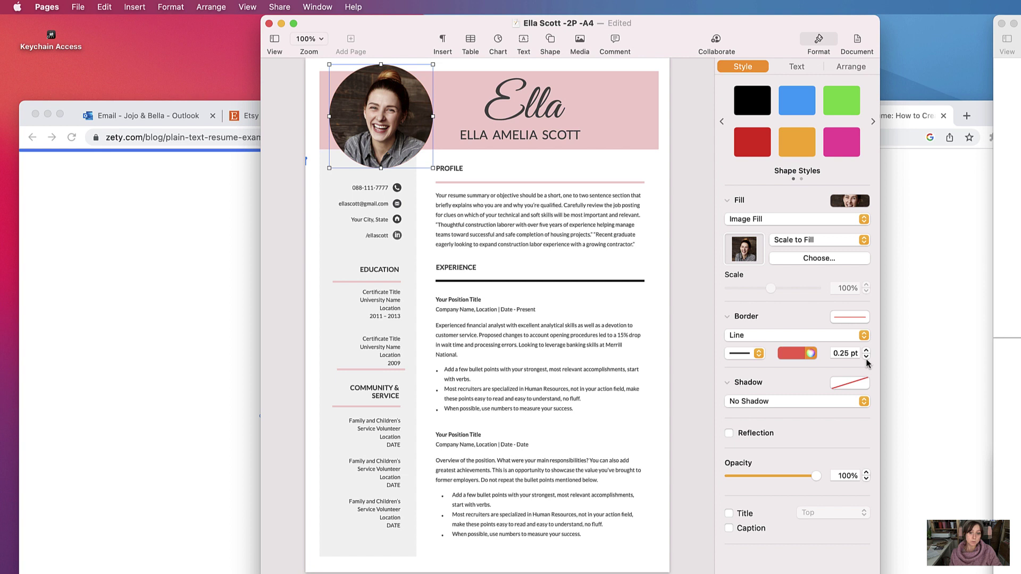
- Set the headshot's border to none
click(798, 354)
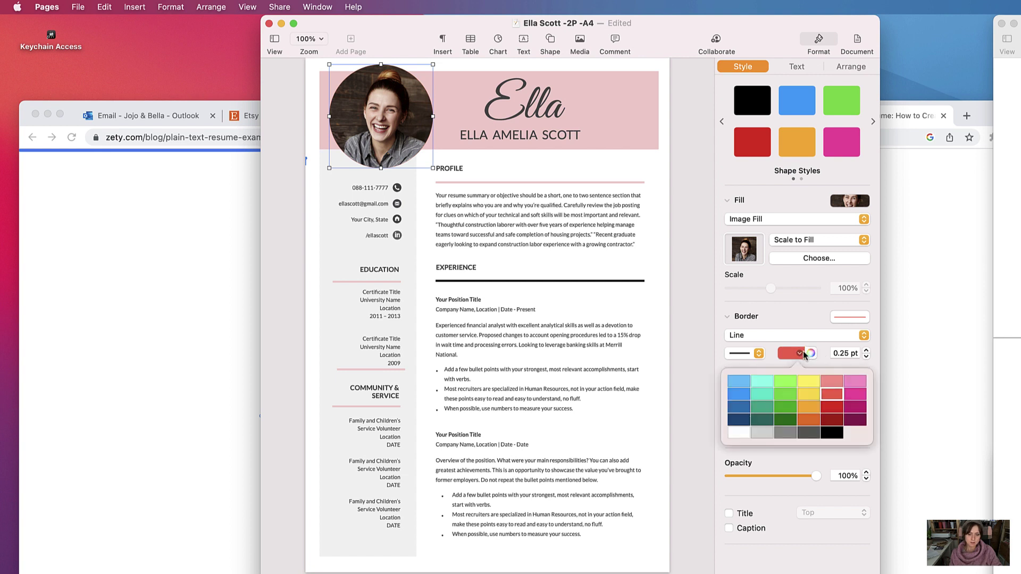
click(800, 336)
click(784, 325)
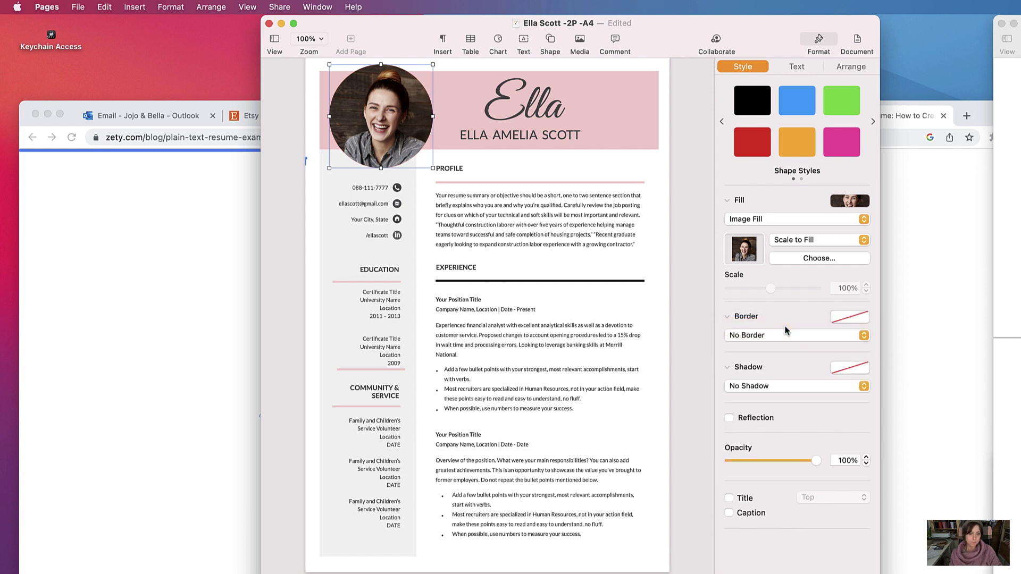
- Try a drop shadow on the headshot, then set it to No Shadow
click(863, 386)
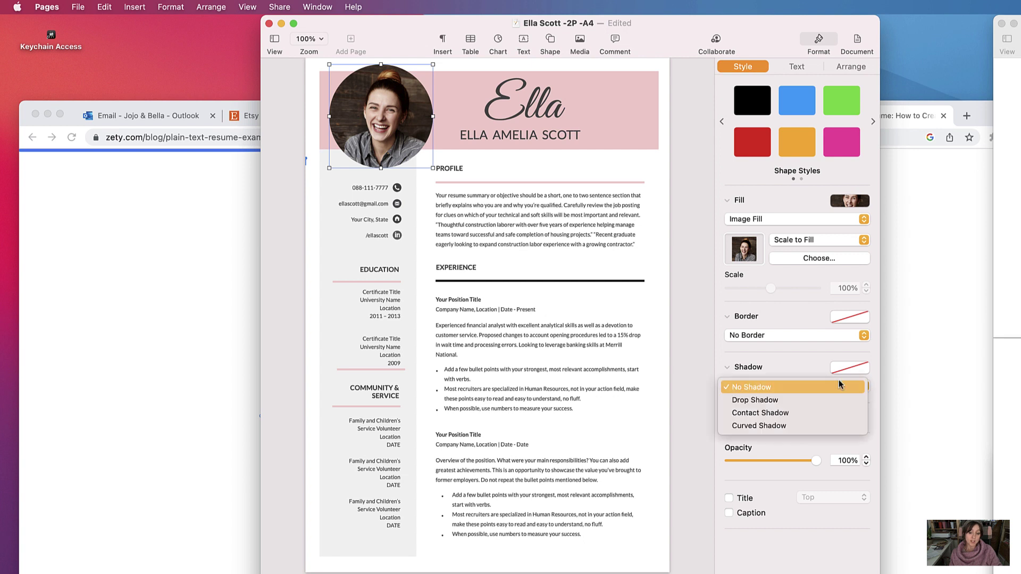
click(818, 406)
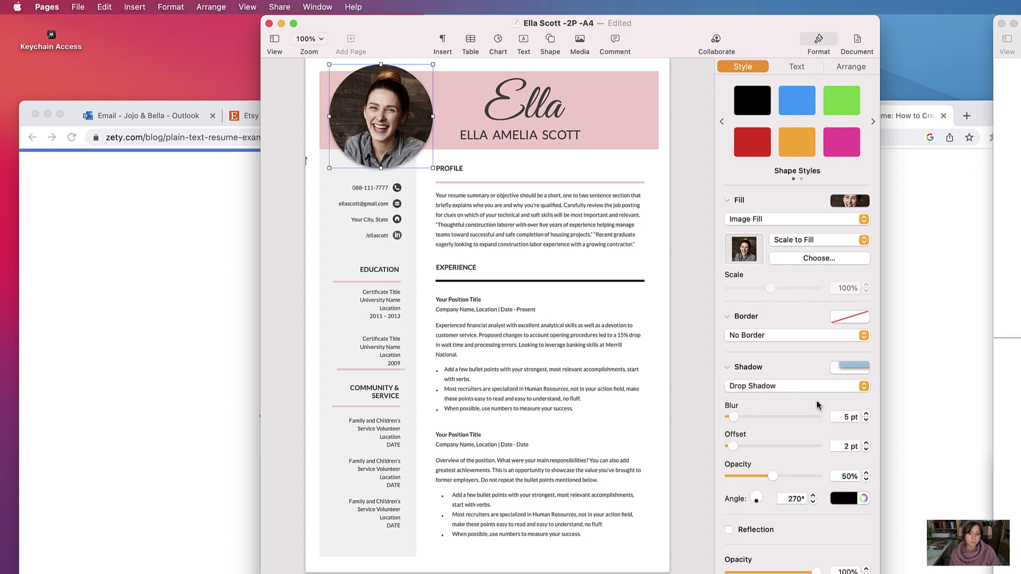
mouse_move(734, 447)
mouse_down()
mouse_move(810, 449)
mouse_move(729, 450)
mouse_up()
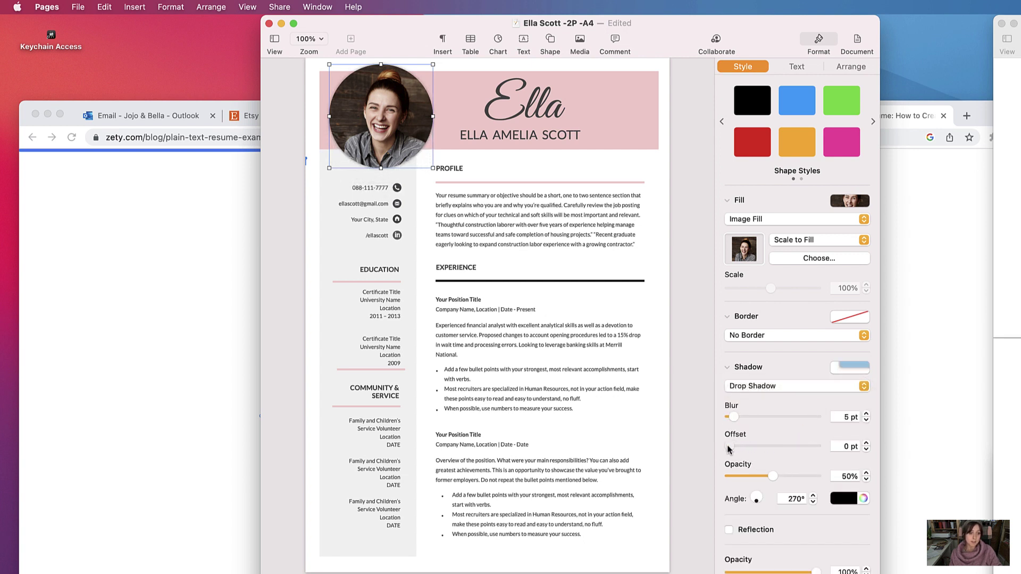
click(863, 386)
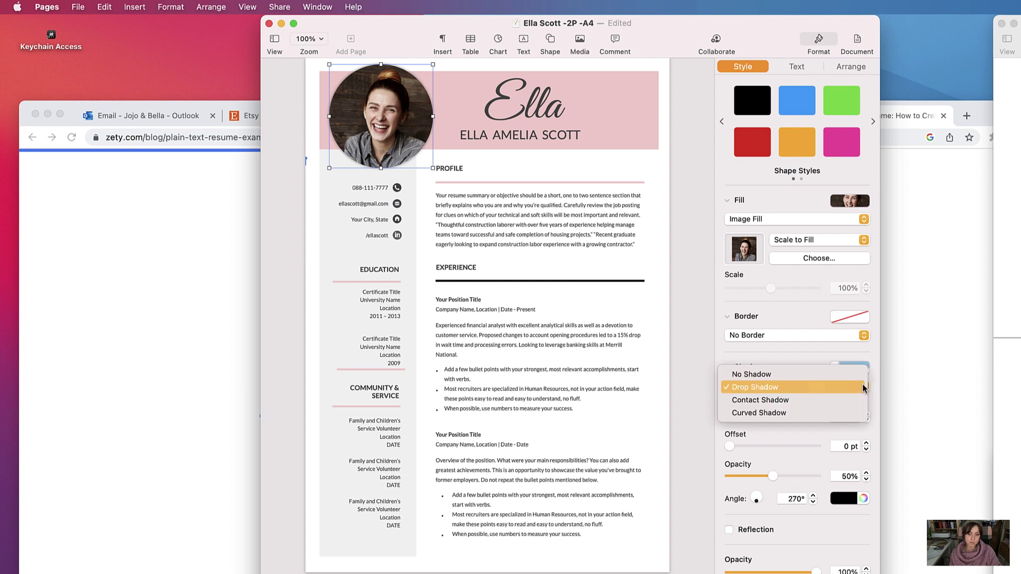
click(837, 375)
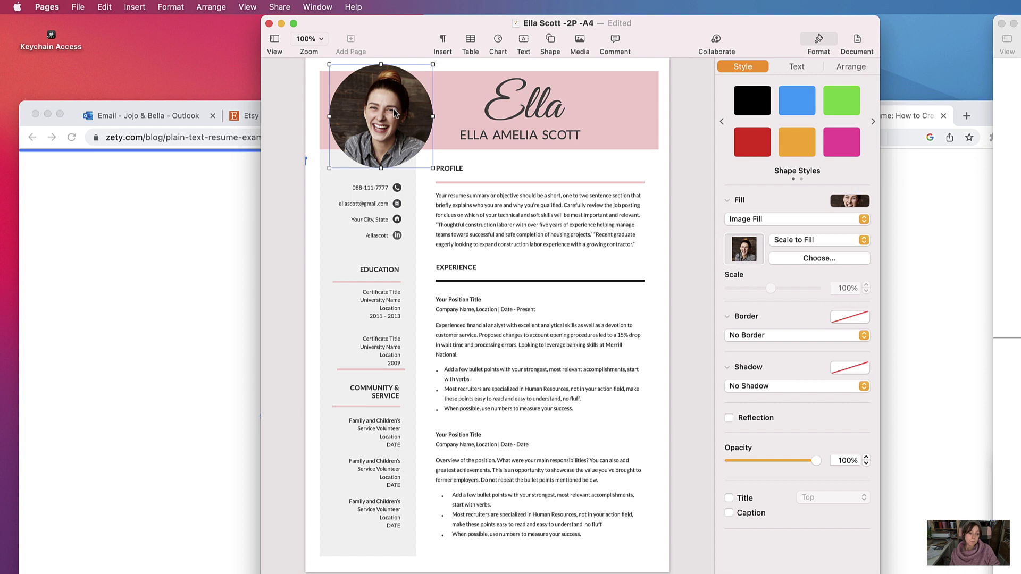
- Delete the circular headshot and insert the cheerful young woman JPG from Downloads via Media > Choose…
key(BackSpace)
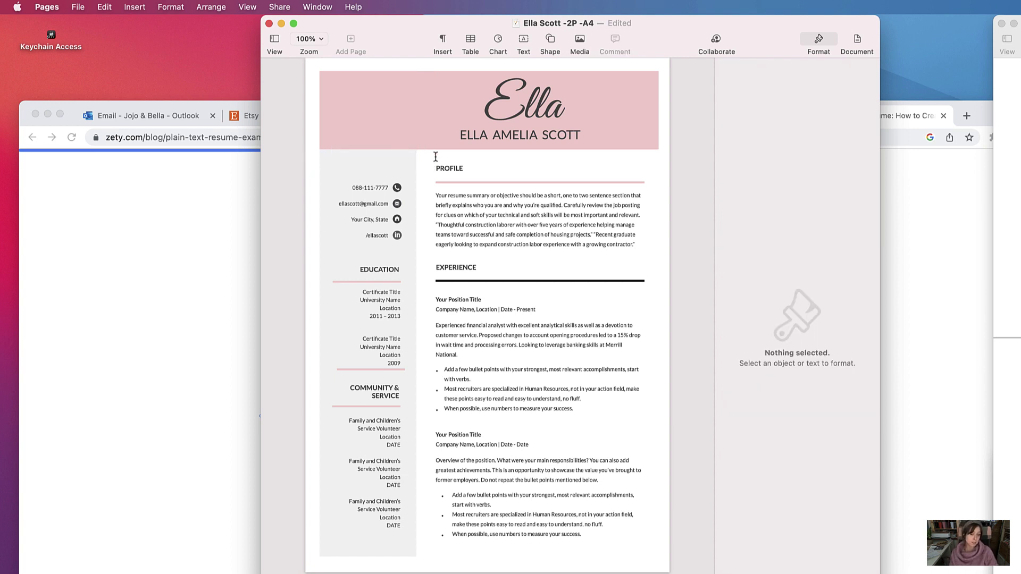
click(579, 53)
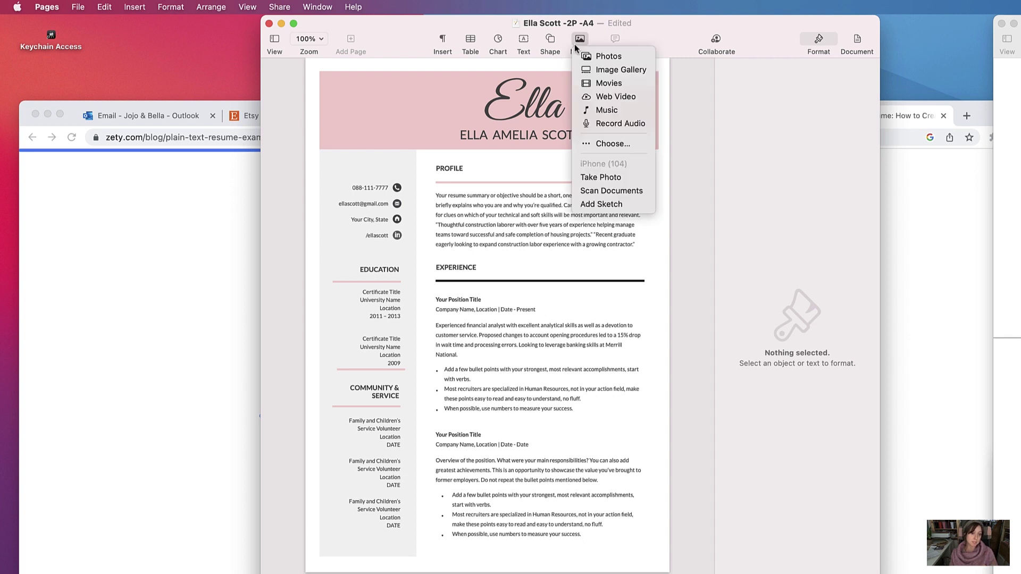
click(622, 59)
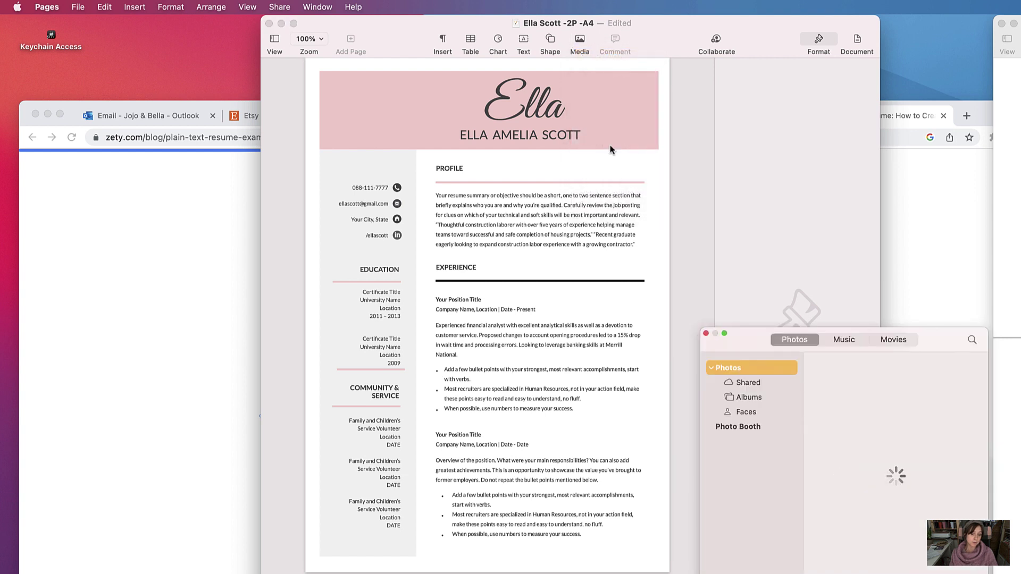
click(705, 333)
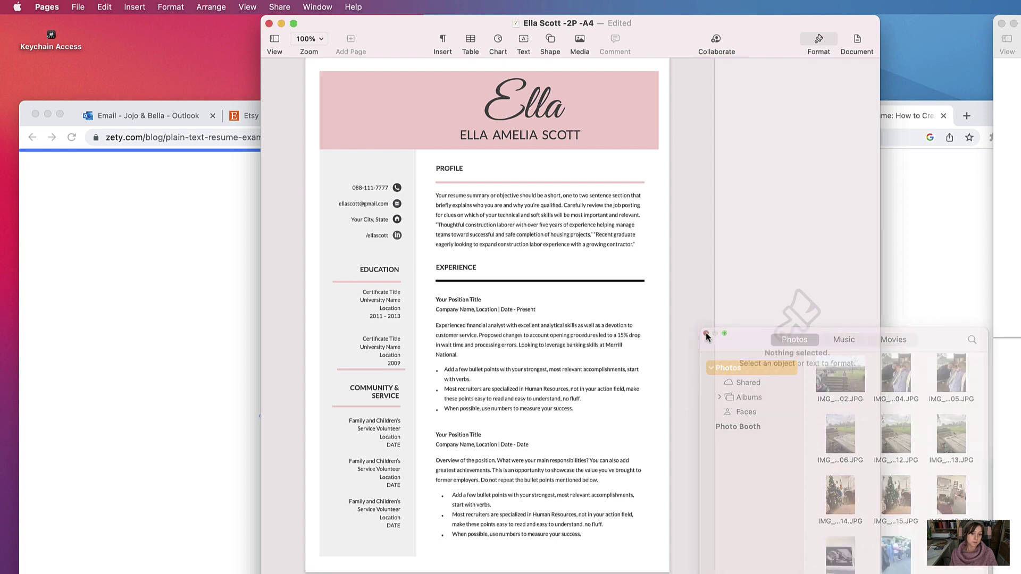
click(579, 41)
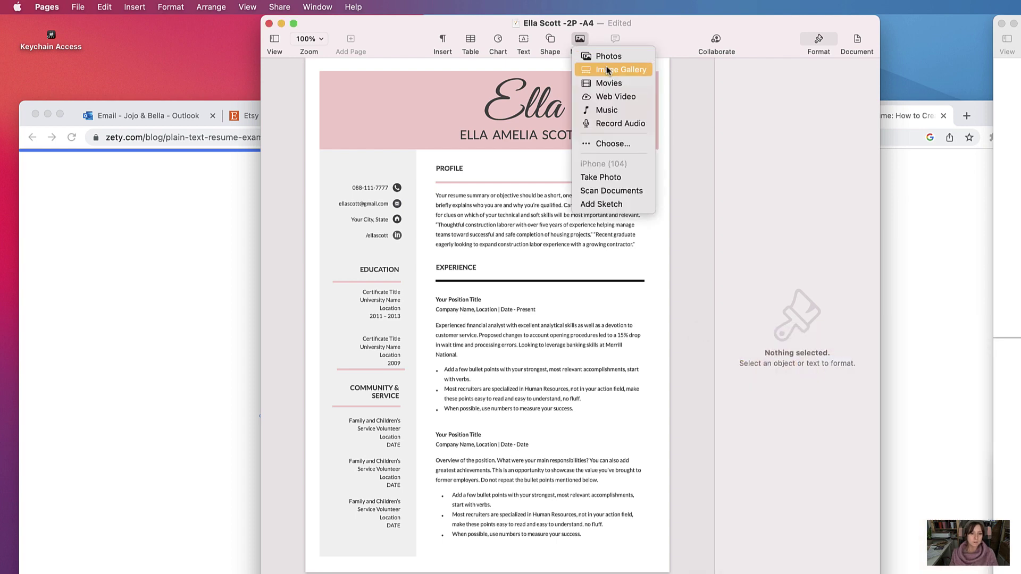
click(622, 145)
scroll(488, 305, down, 3)
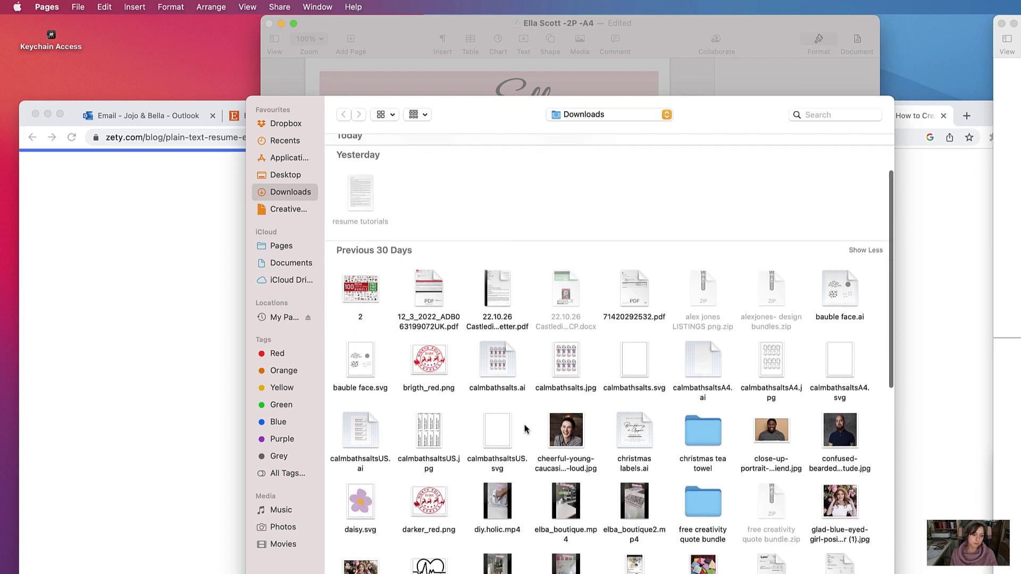
click(566, 429)
scroll(566, 428, up, 1)
key(Escape)
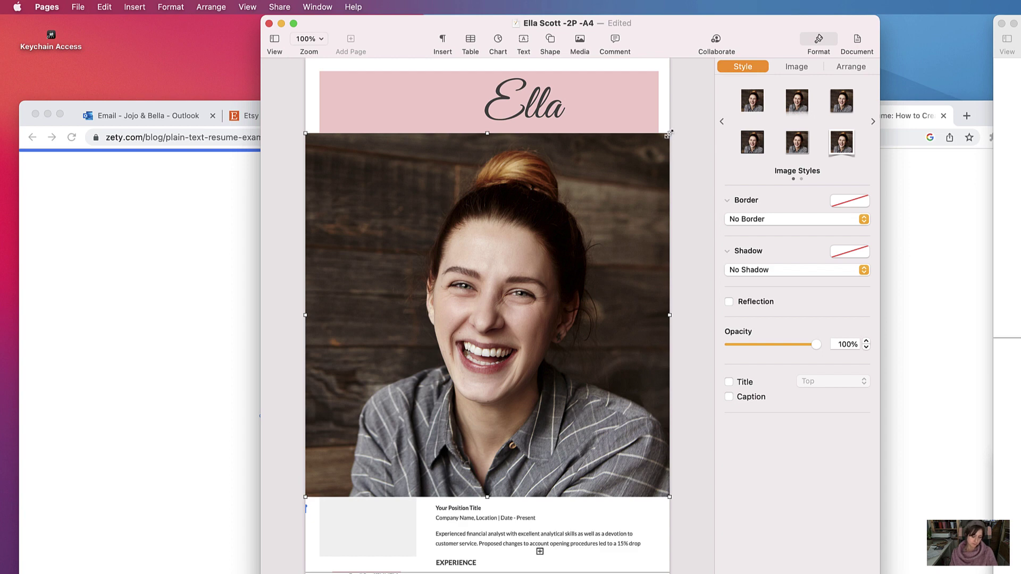
- Set the photo to Stay on Page with text wrap None, and size it to 4.73 cm in the header corner
drag(669, 133, 410, 112)
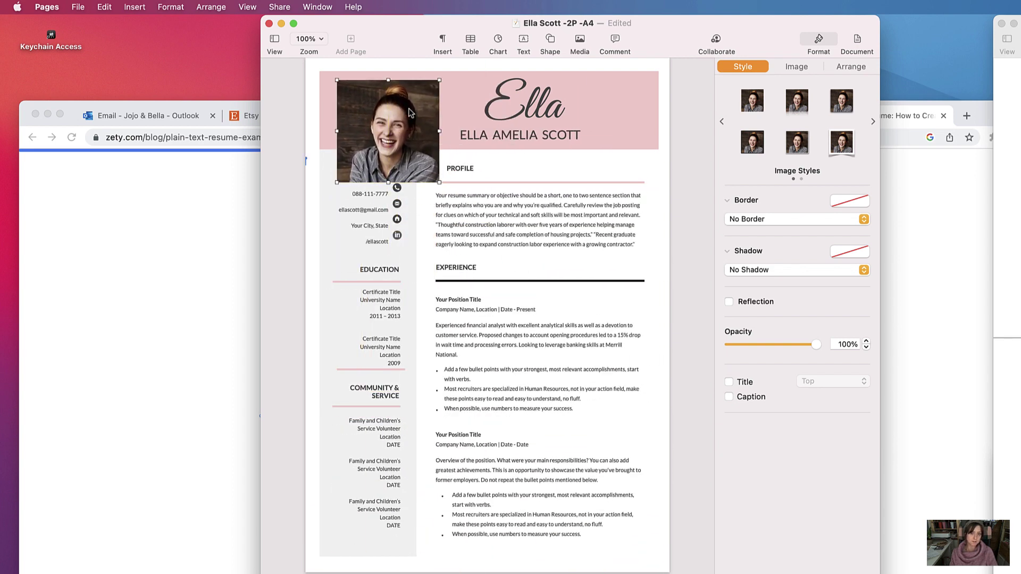
click(850, 67)
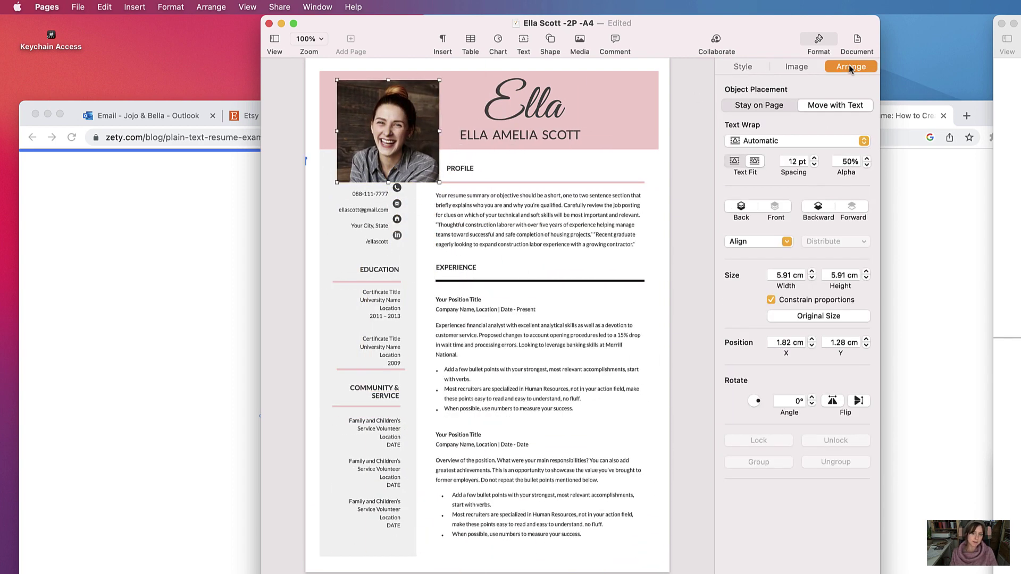
click(758, 106)
click(783, 141)
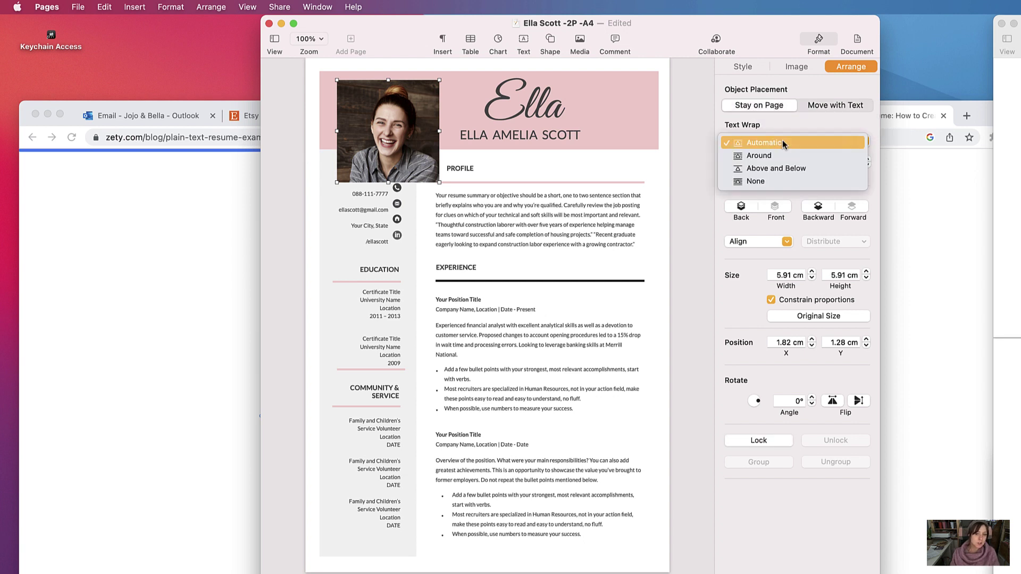
click(763, 181)
mouse_move(406, 141)
mouse_down()
mouse_move(492, 263)
mouse_move(396, 150)
mouse_move(397, 138)
mouse_up()
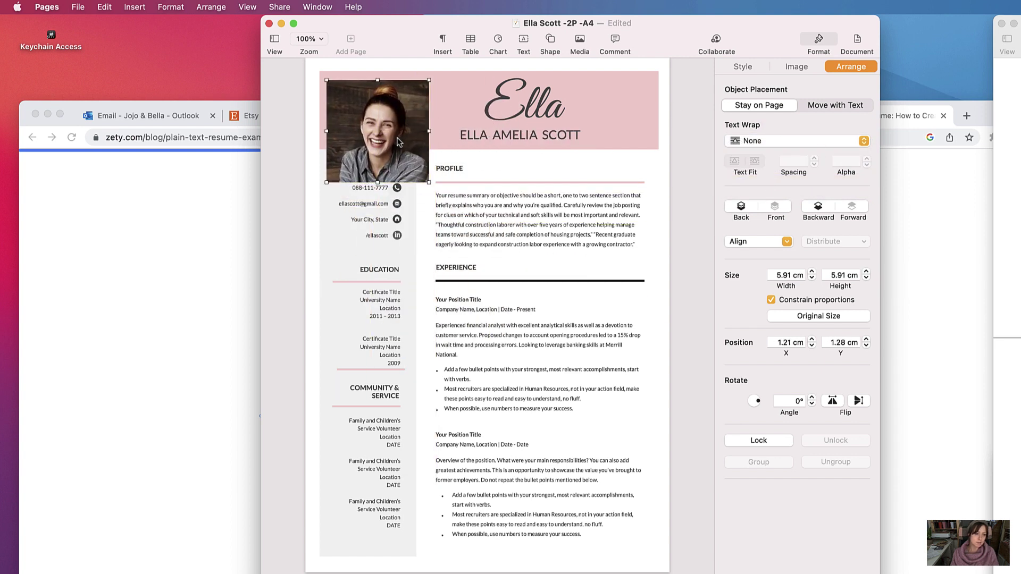
drag(428, 183, 370, 137)
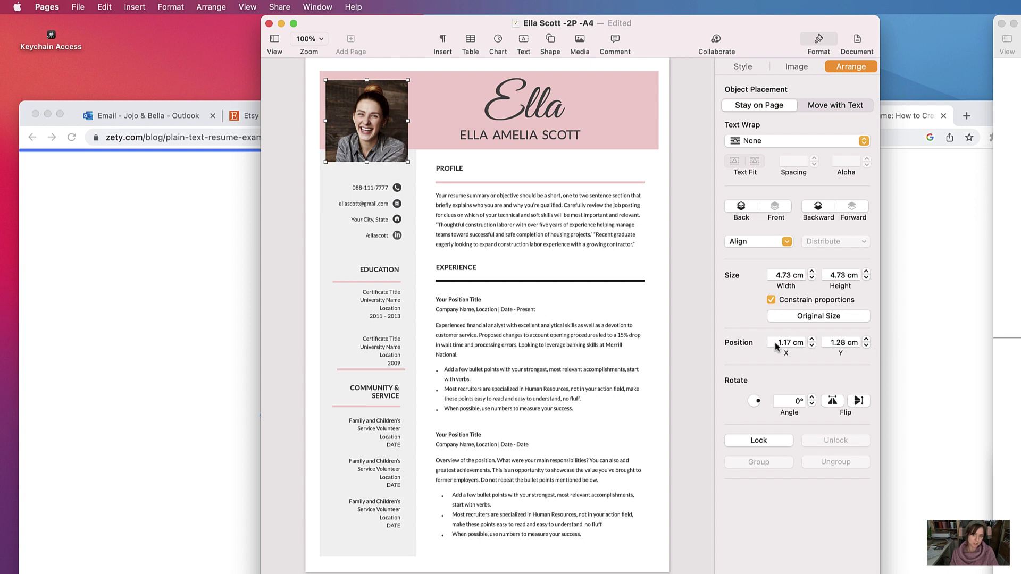
- Try an exposure change on the photo, reset it, and nudge the photo slightly left
click(796, 67)
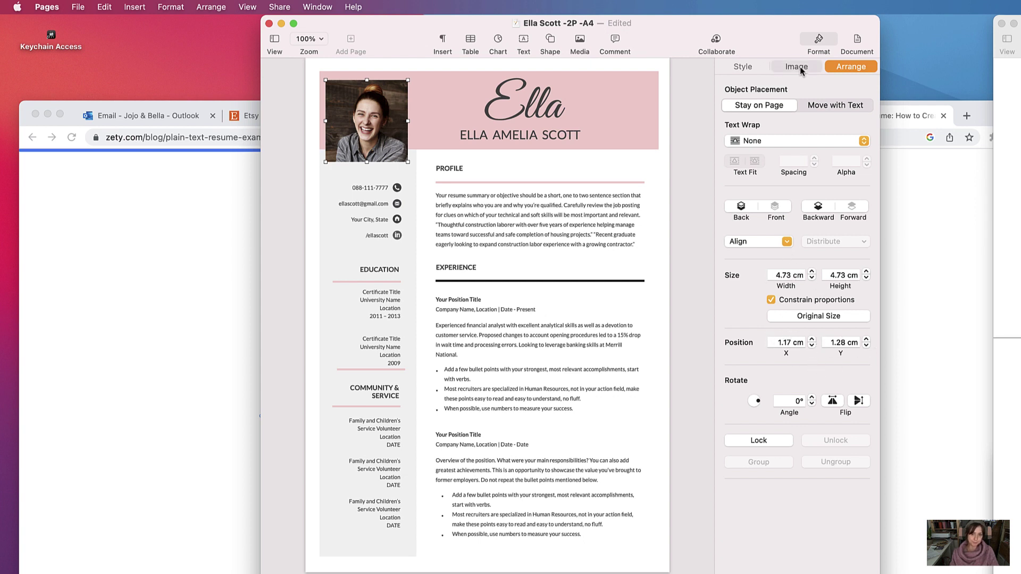
mouse_move(771, 248)
mouse_down()
mouse_move(819, 251)
mouse_move(772, 250)
mouse_move(819, 270)
mouse_move(769, 272)
mouse_move(787, 249)
mouse_move(772, 250)
mouse_up()
click(743, 66)
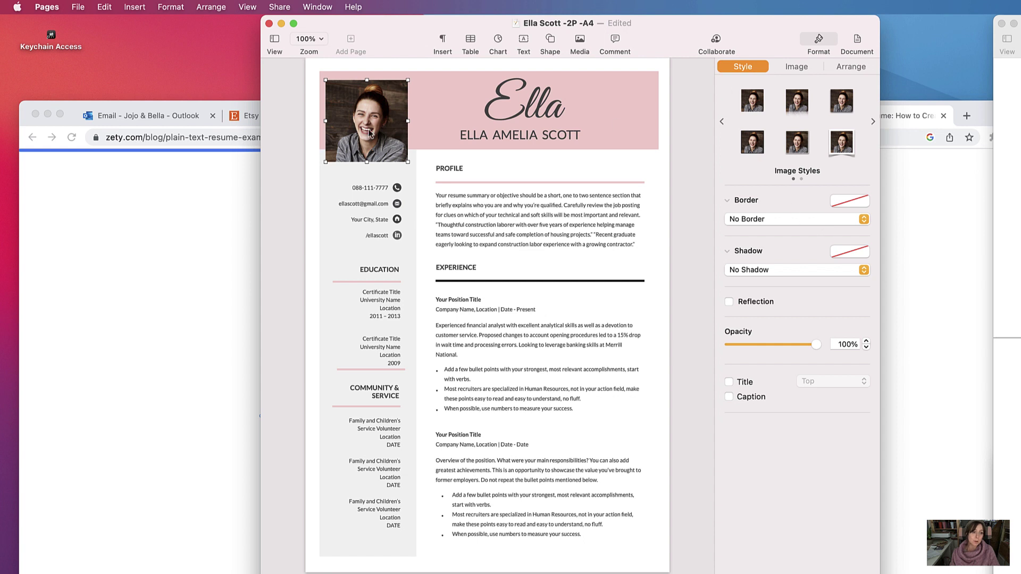
key(Left)
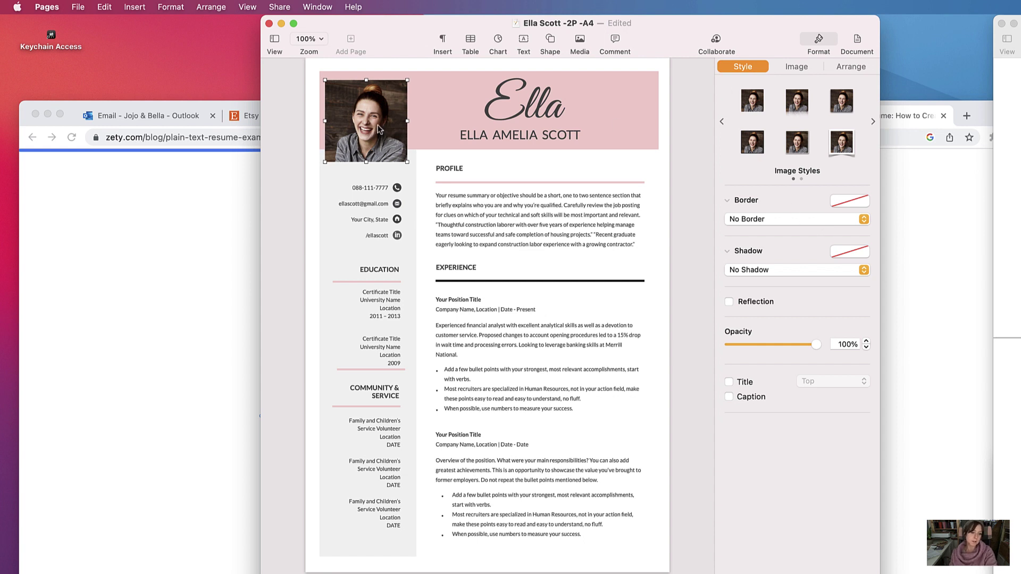
- Replace the square photo with a basic circle shape moved into the pink header
key(Delete)
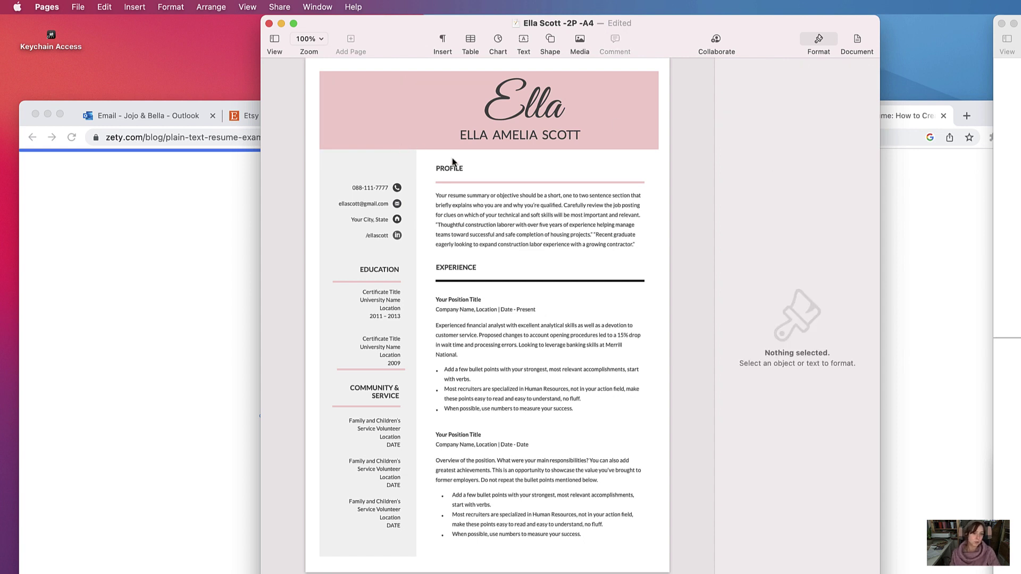
click(551, 40)
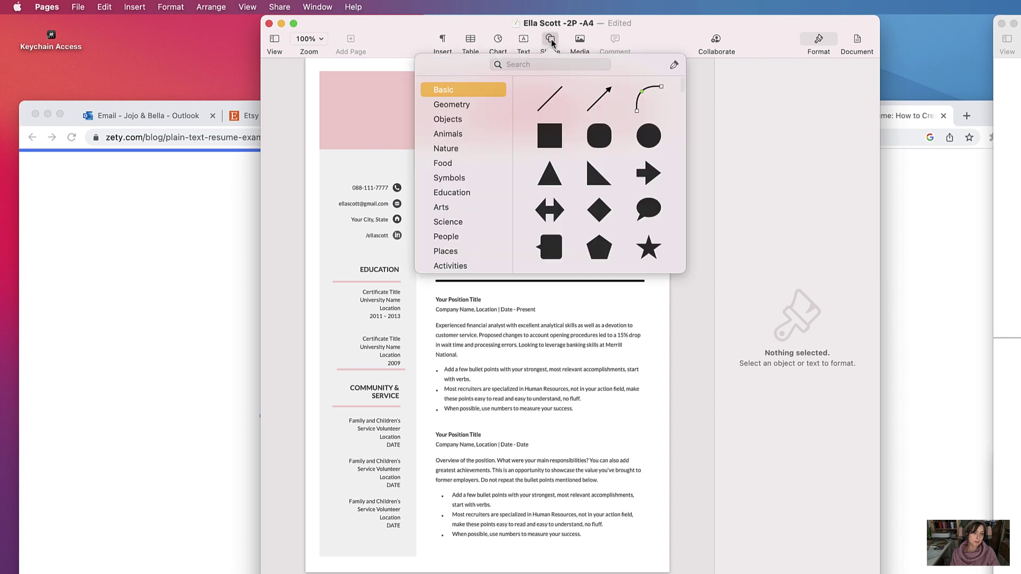
click(649, 137)
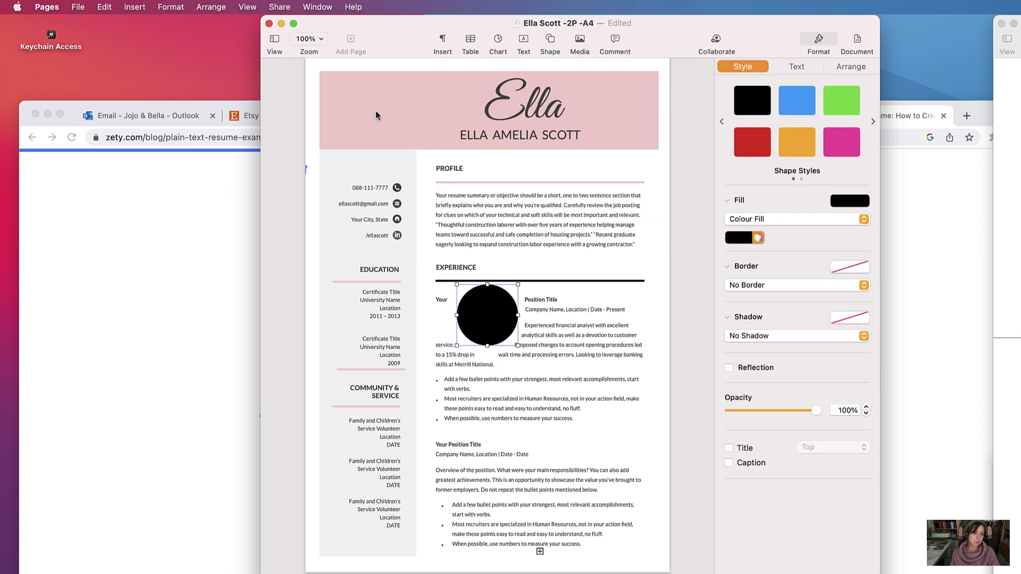
drag(485, 310, 361, 113)
- Set the circle to Stay on Page with text wrap None and resize it to 4.72 cm
click(851, 67)
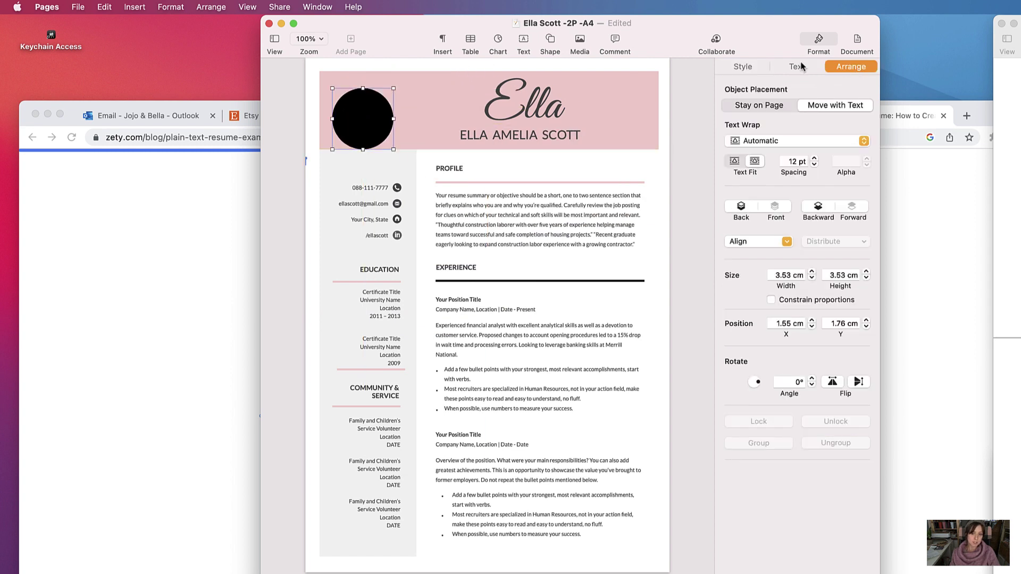
click(765, 106)
click(775, 139)
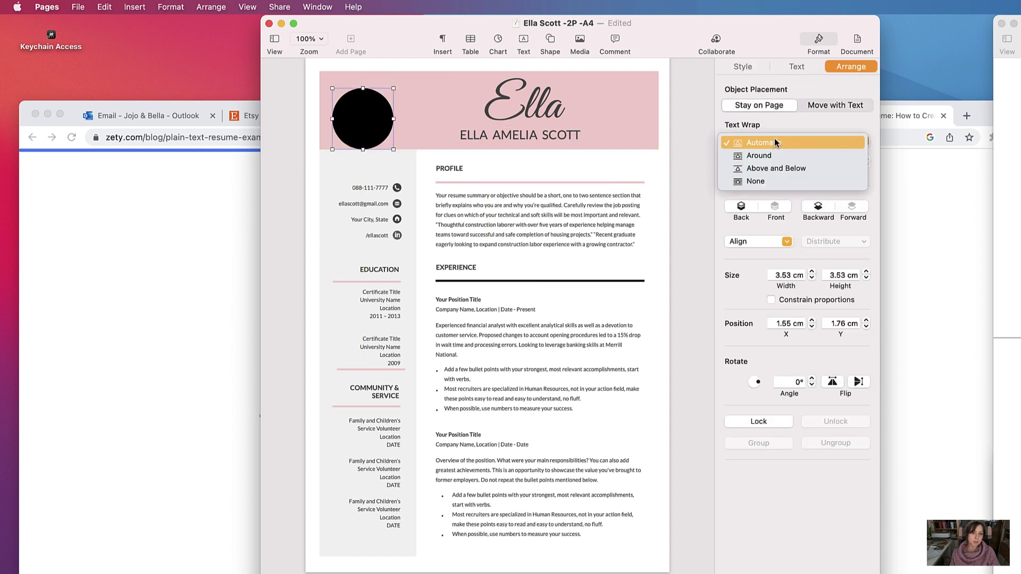
click(764, 182)
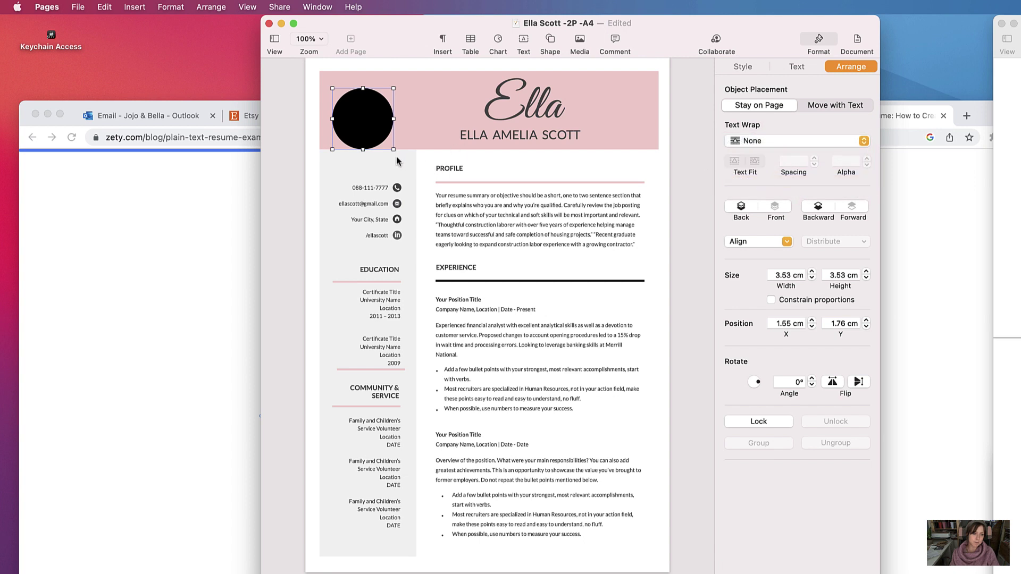
mouse_move(394, 150)
mouse_down()
mouse_move(414, 170)
mouse_move(386, 137)
mouse_up()
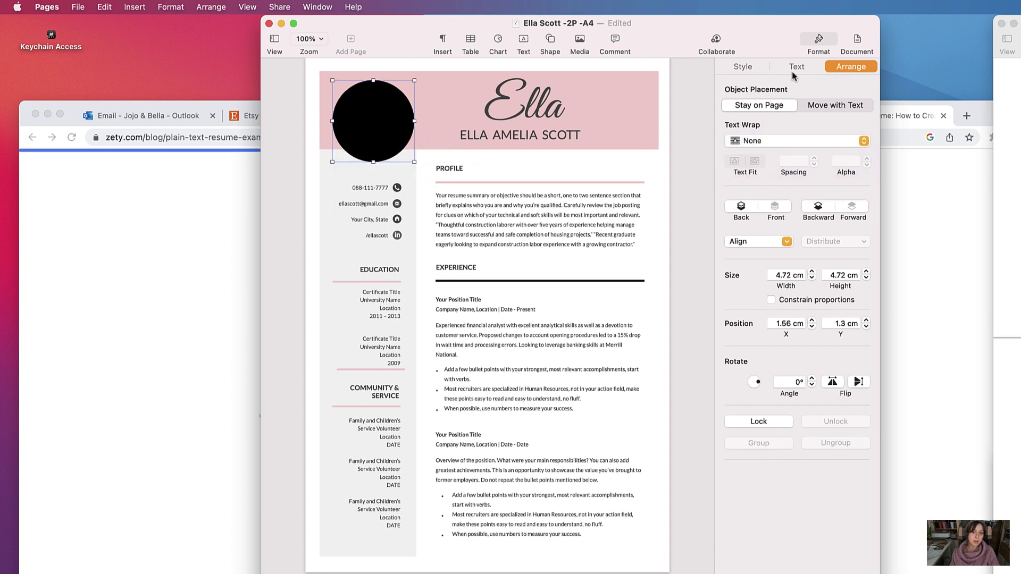
click(752, 74)
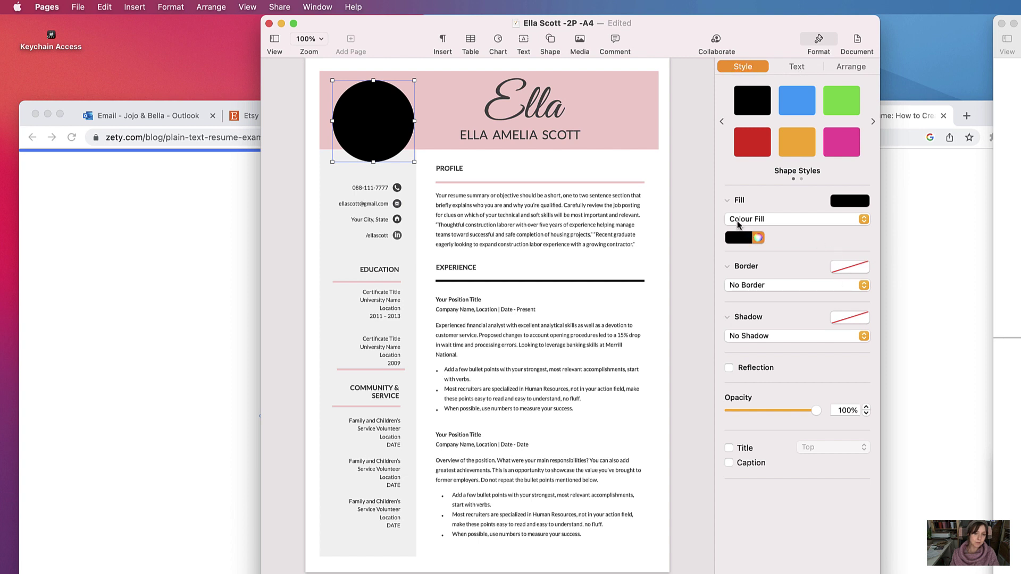
- Give the circle an Image Fill using the smiling girl photo from Downloads
click(864, 221)
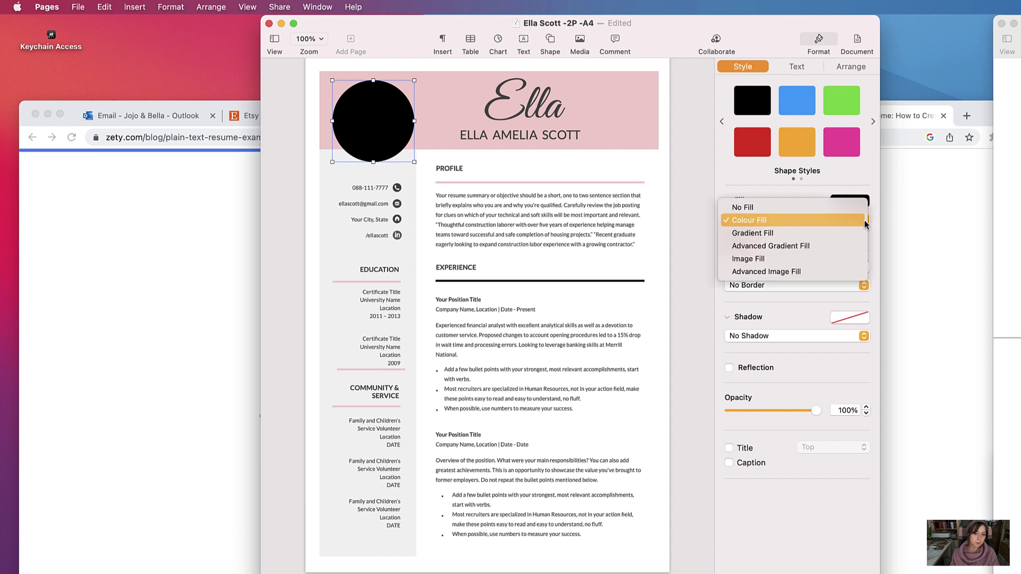
click(767, 259)
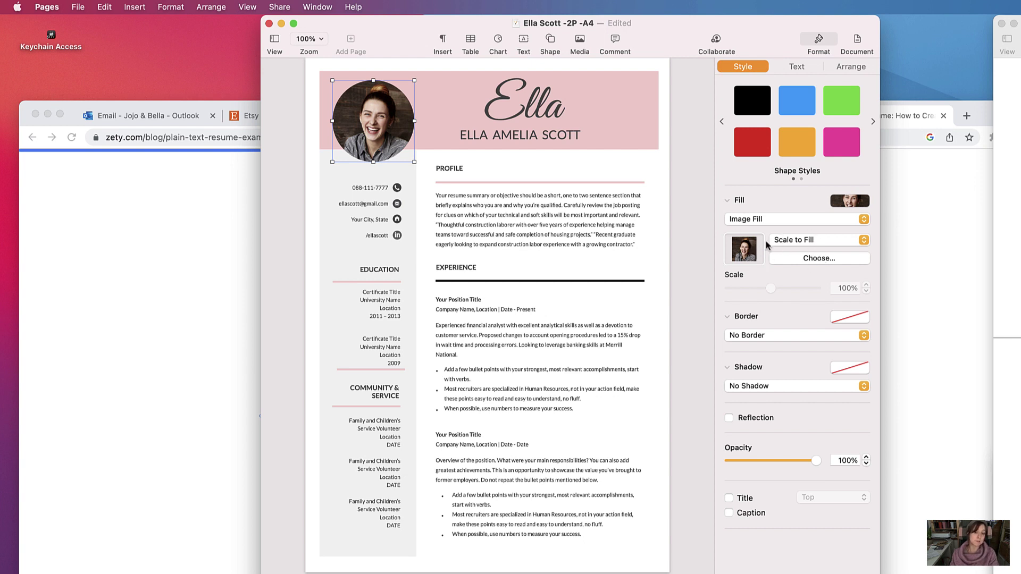
click(825, 258)
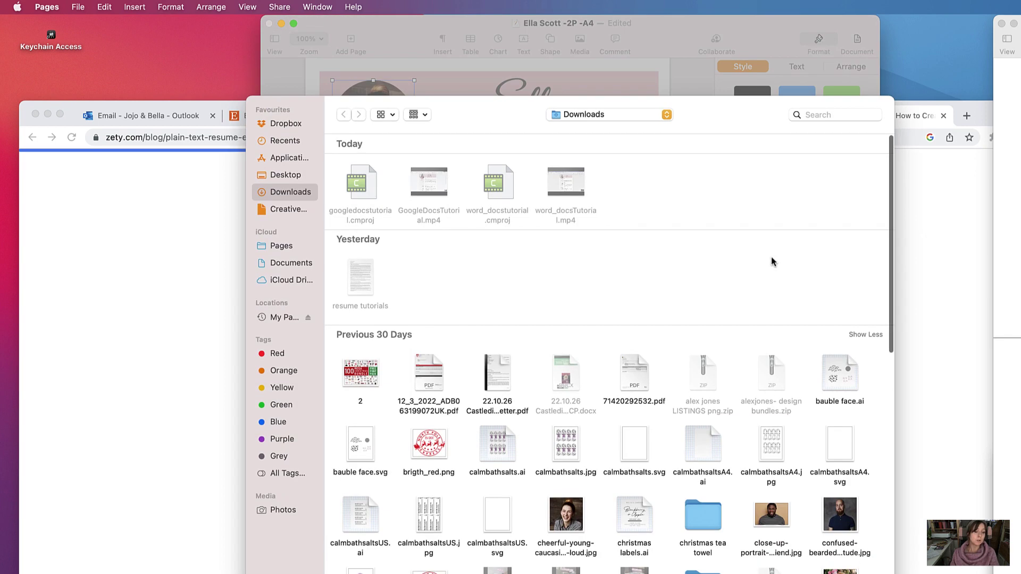
scroll(771, 262, down, 5)
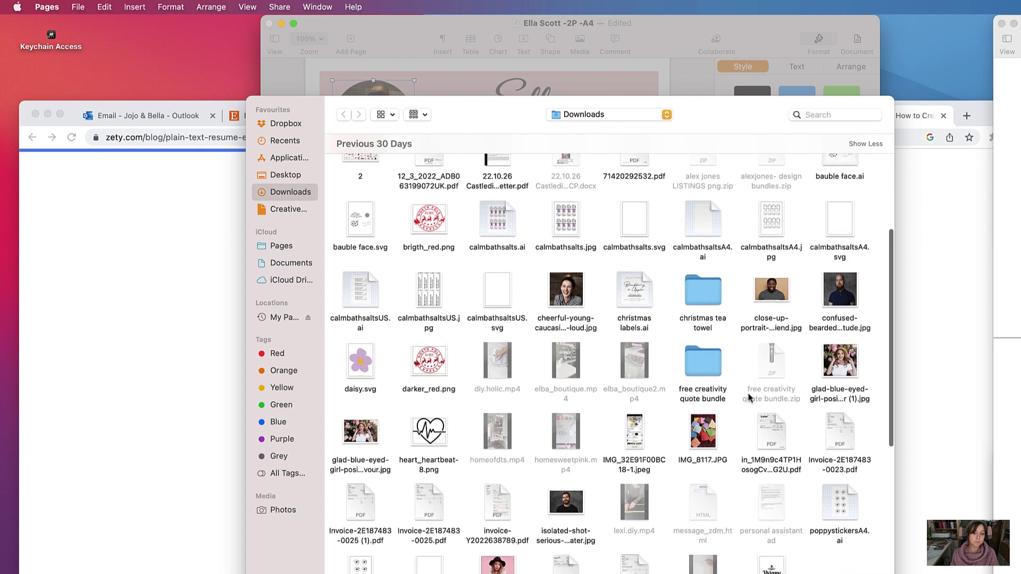
scroll(748, 396, down, 2)
click(840, 303)
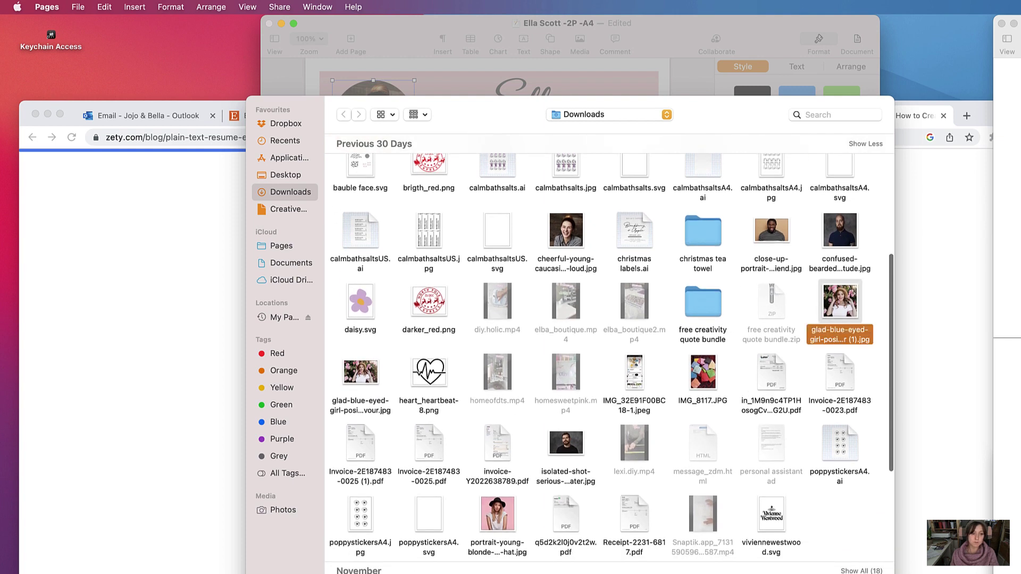
key(Return)
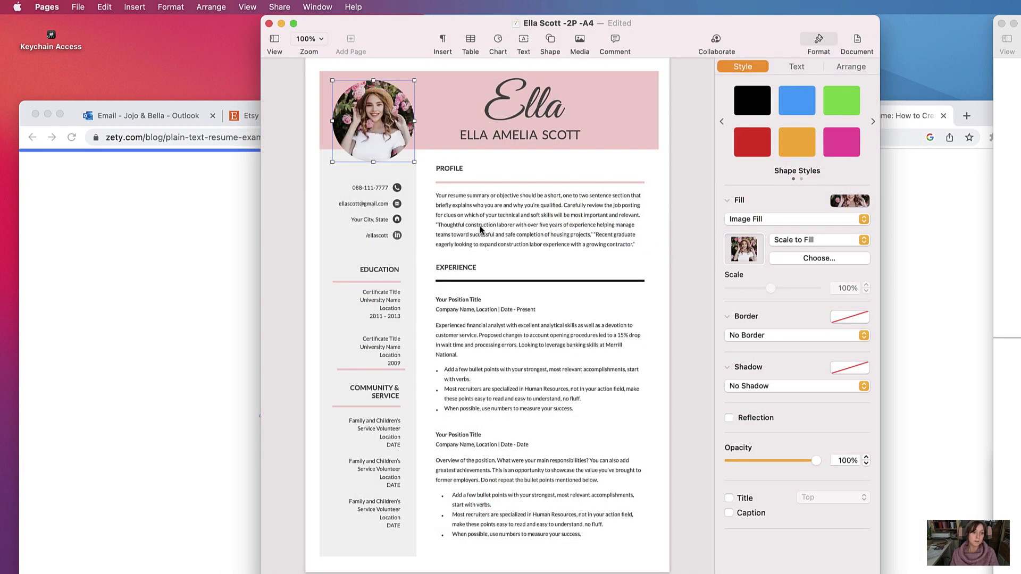
- Resize and position the circular photo to fit the header's left corner
drag(415, 162, 458, 205)
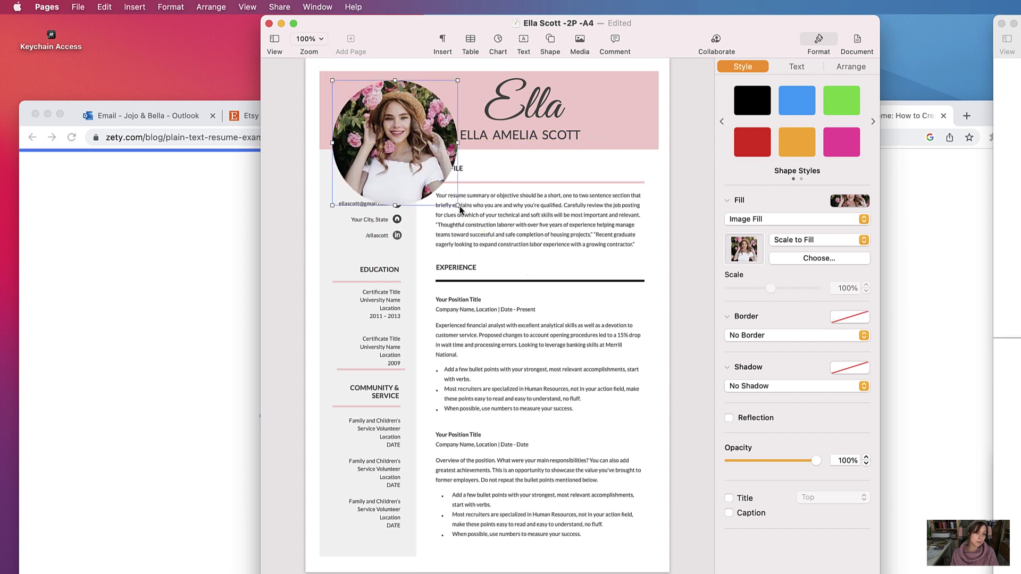
drag(458, 206, 416, 162)
drag(370, 134, 365, 133)
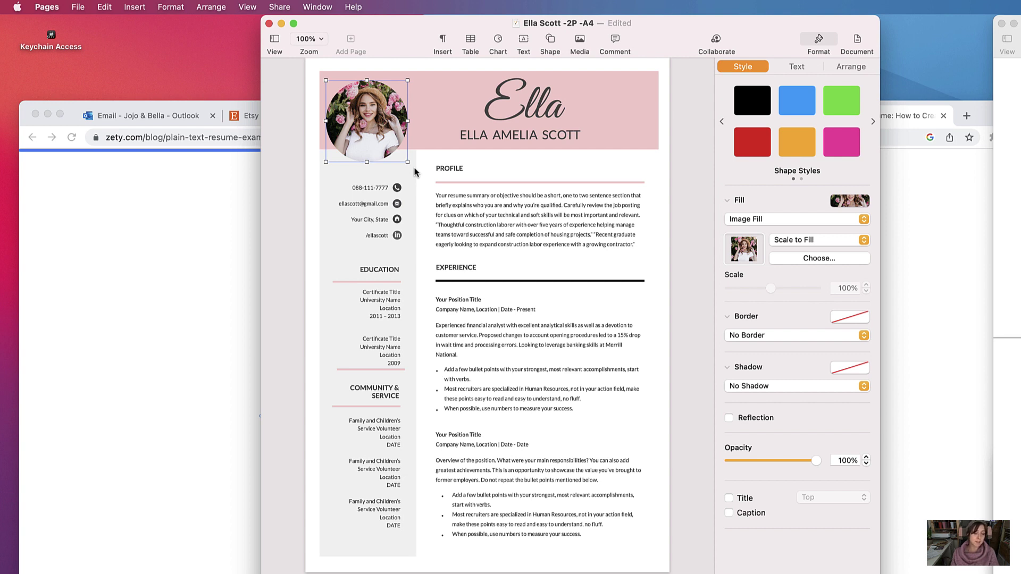
drag(386, 152, 395, 150)
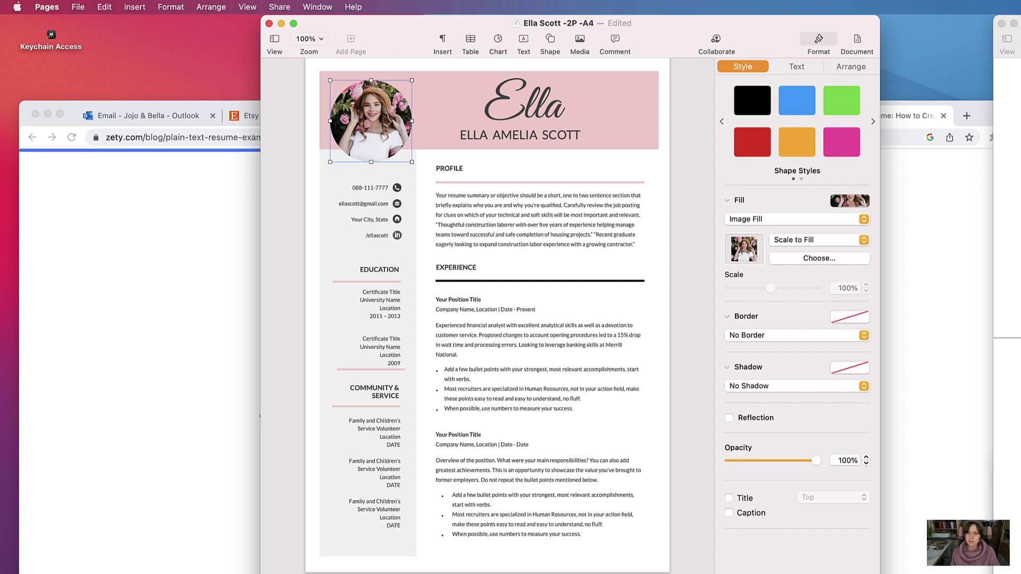
key(super+grave)
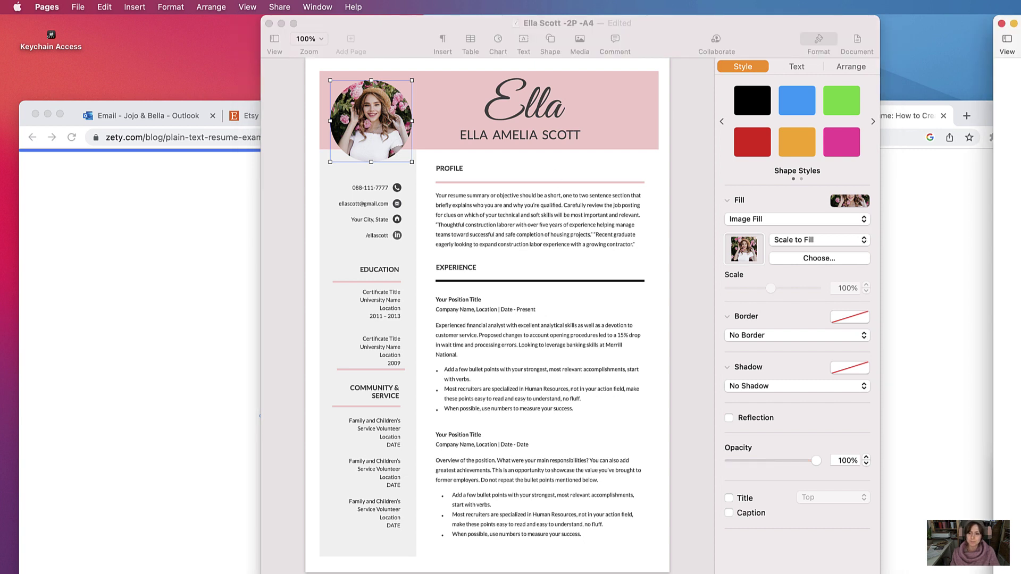
click(372, 122)
click(397, 236)
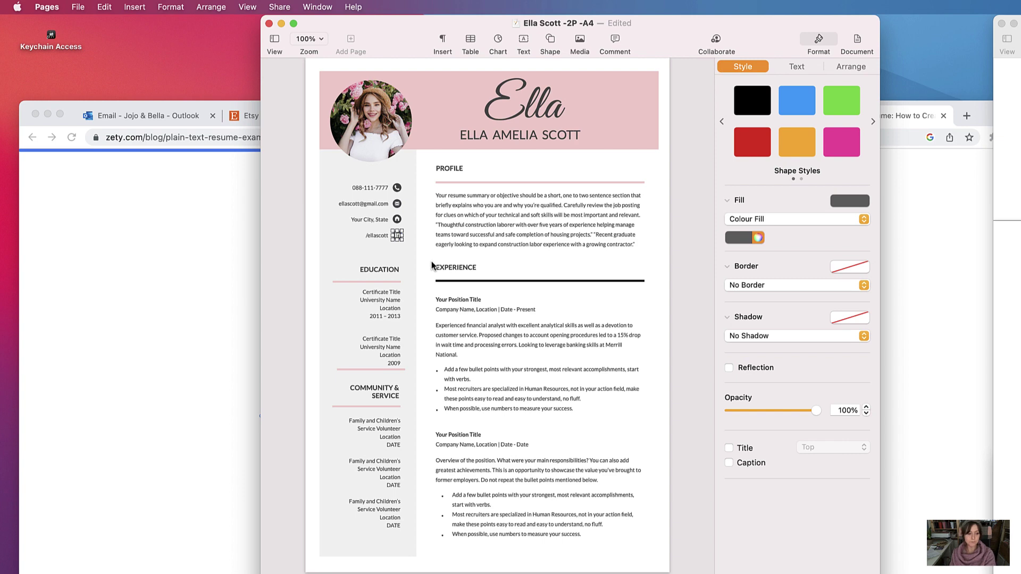
key(BackSpace)
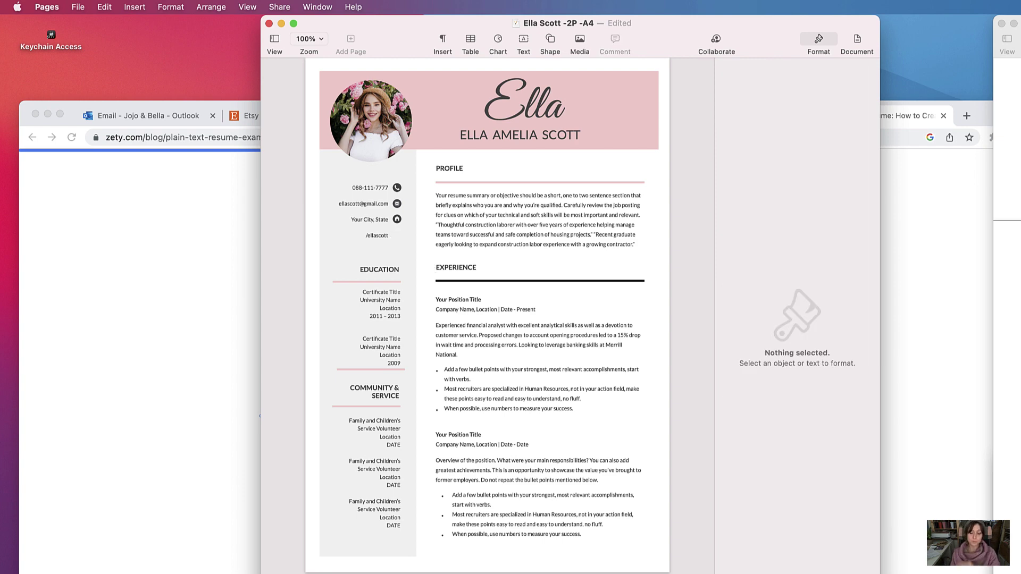
key(super+Tab)
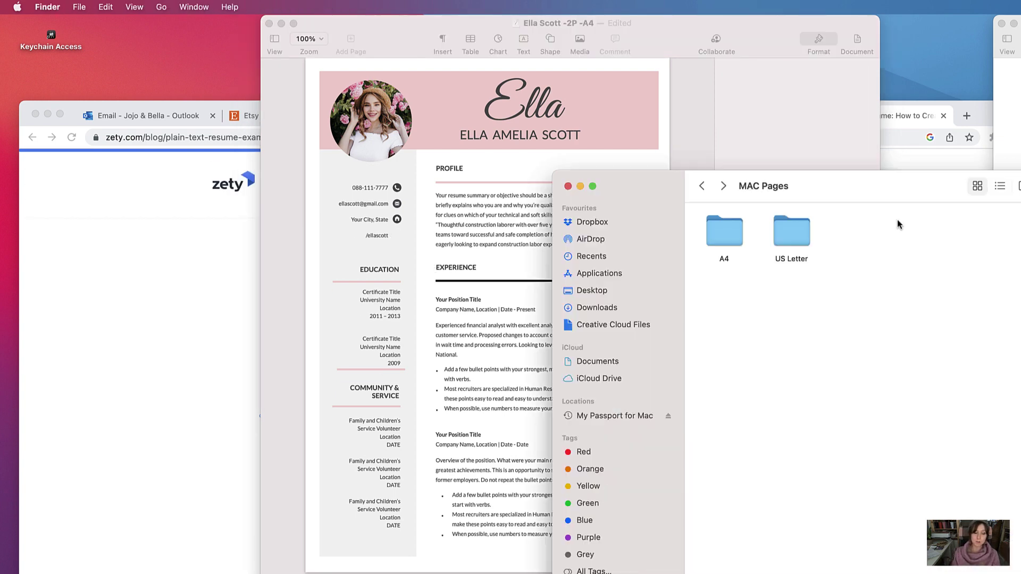
- In Finder, go to BONUSES > Icon Pack and open the Icon sheet pages document
drag(818, 190, 562, 189)
click(450, 187)
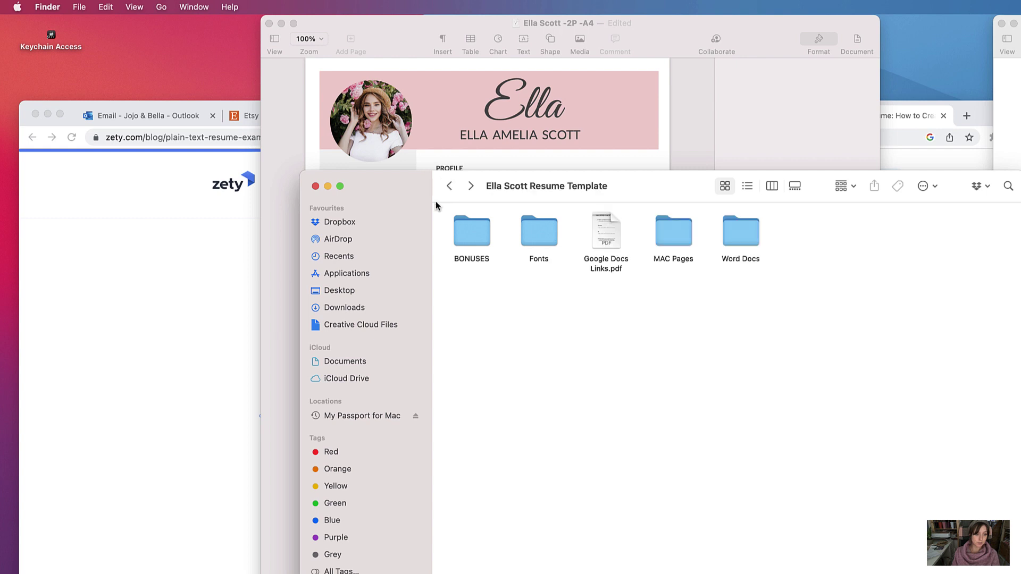
double_click(475, 246)
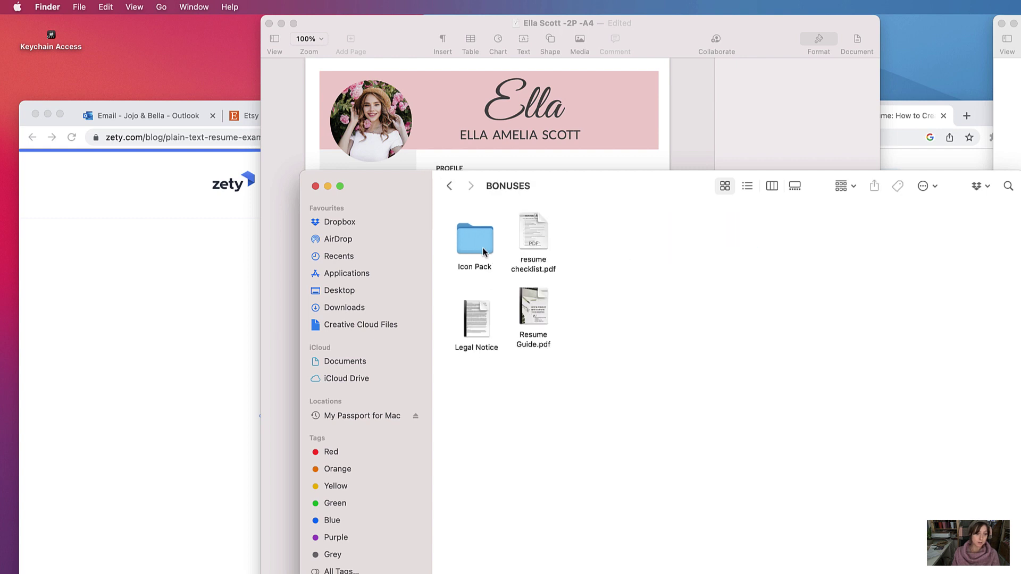
double_click(476, 247)
double_click(611, 237)
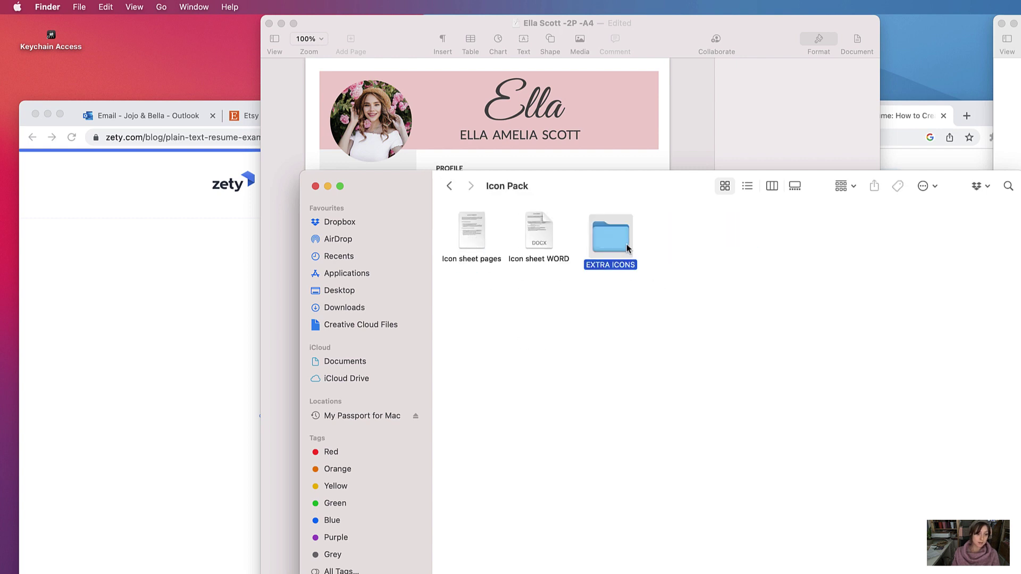
click(449, 187)
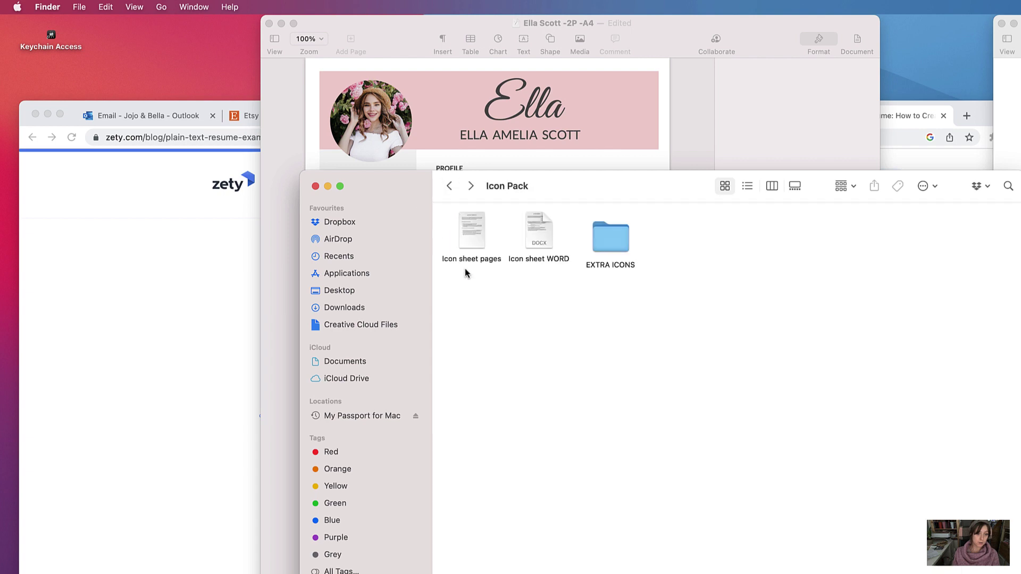
double_click(474, 229)
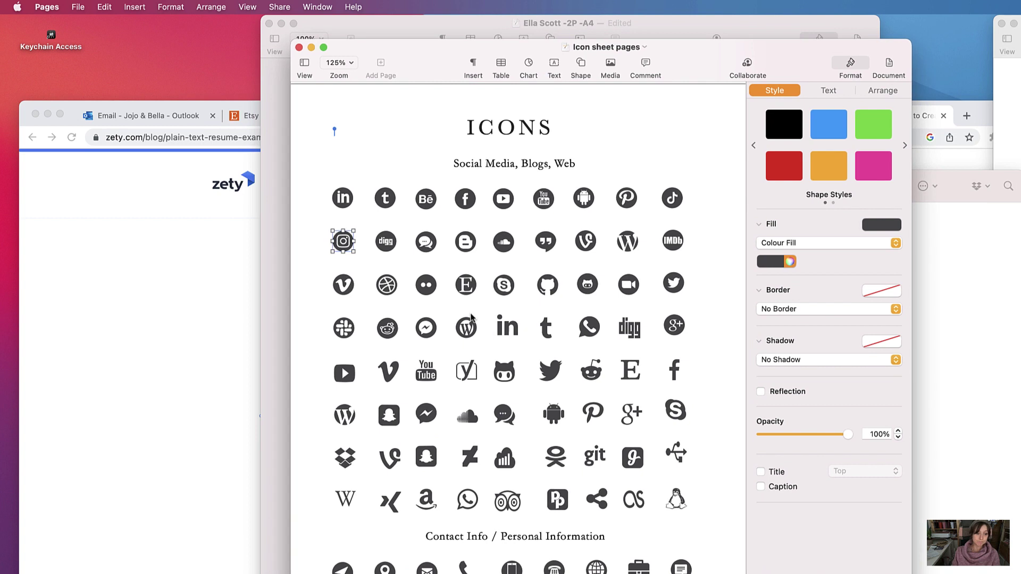
scroll(476, 328, down, 2)
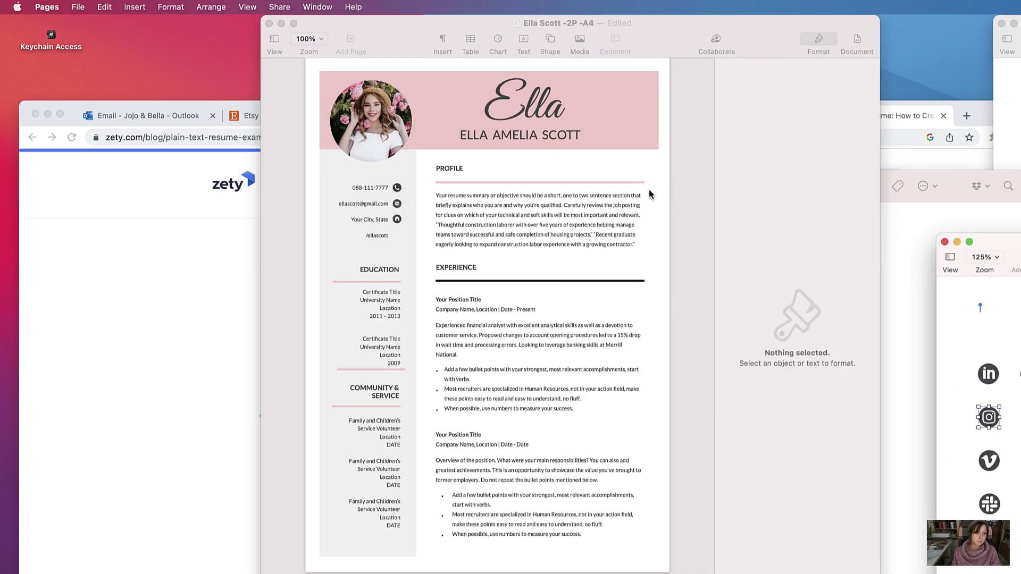
click(384, 182)
key(super+v)
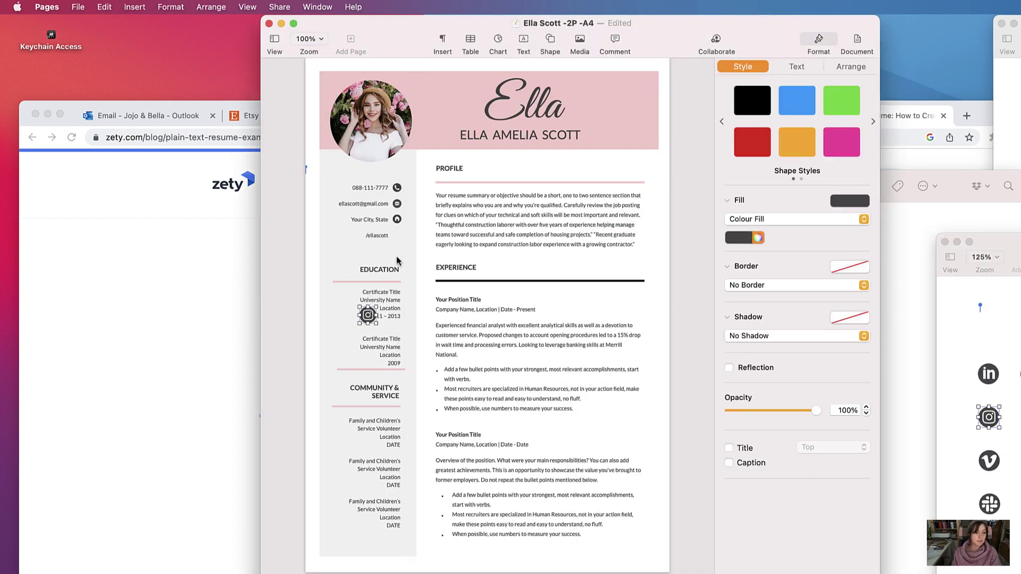
drag(367, 318, 400, 241)
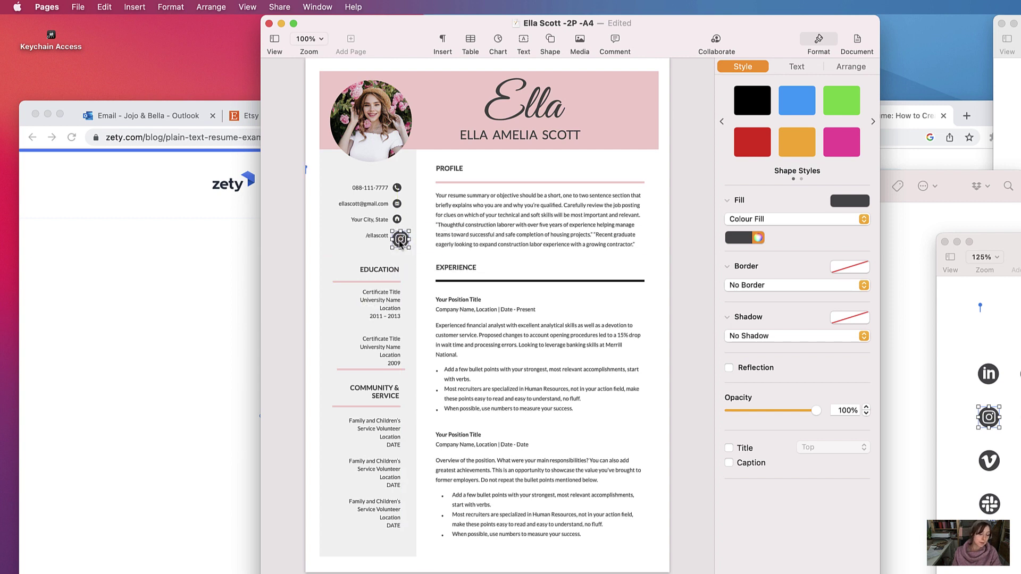
- Match the location icon's 0.5 cm width, making the Instagram icon 0.5 cm square and aligned
click(397, 219)
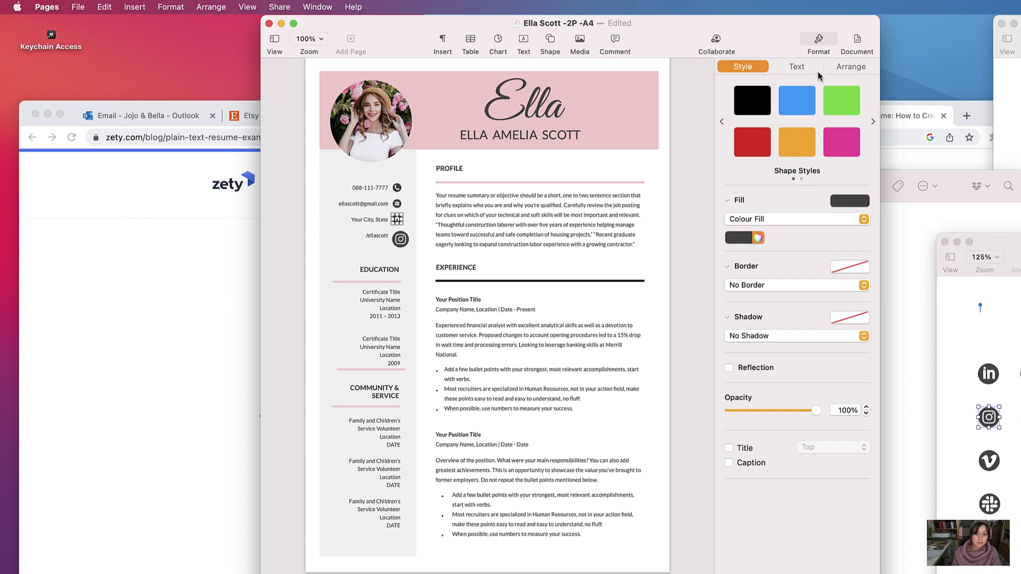
click(856, 71)
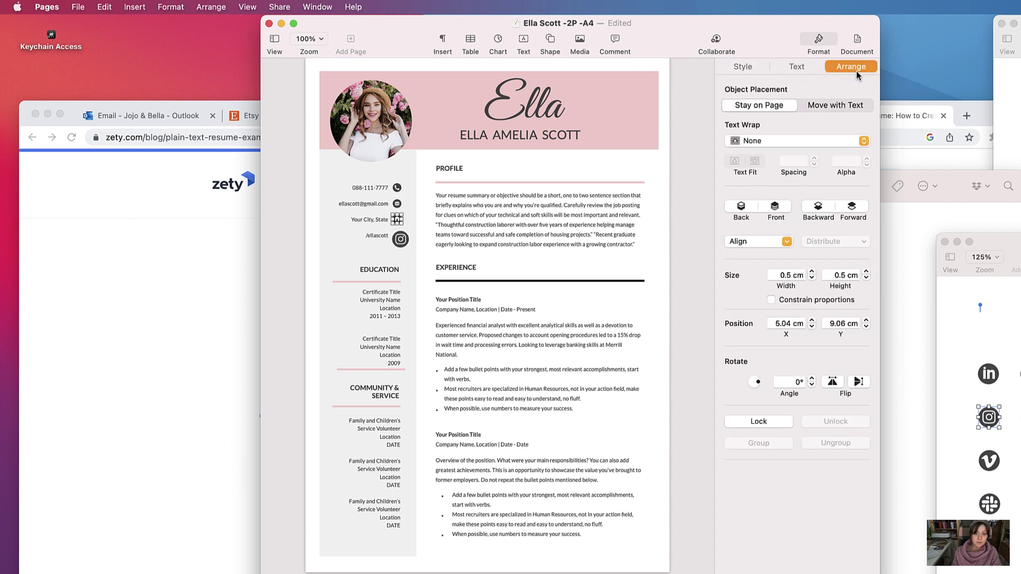
click(792, 277)
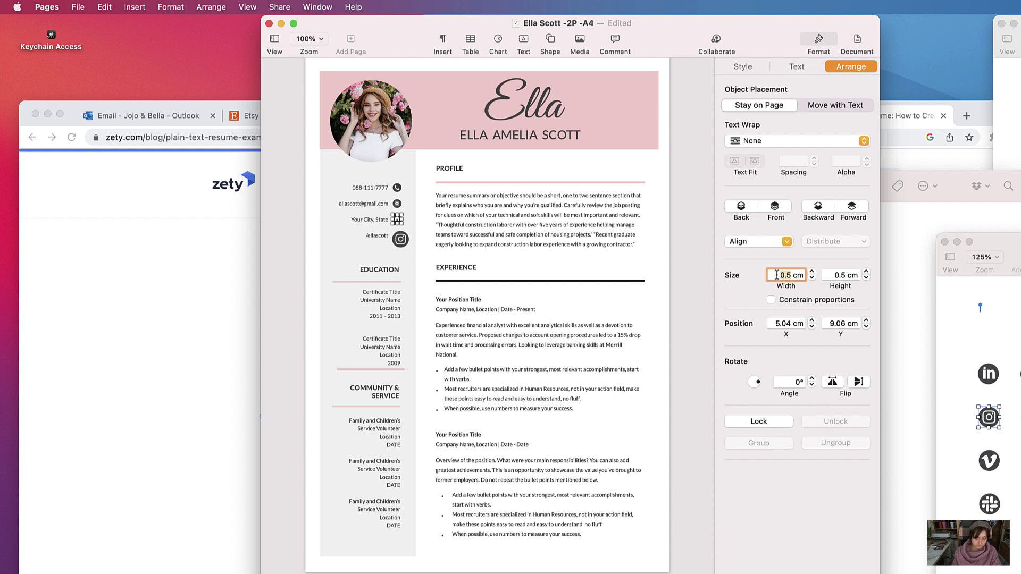
click(401, 241)
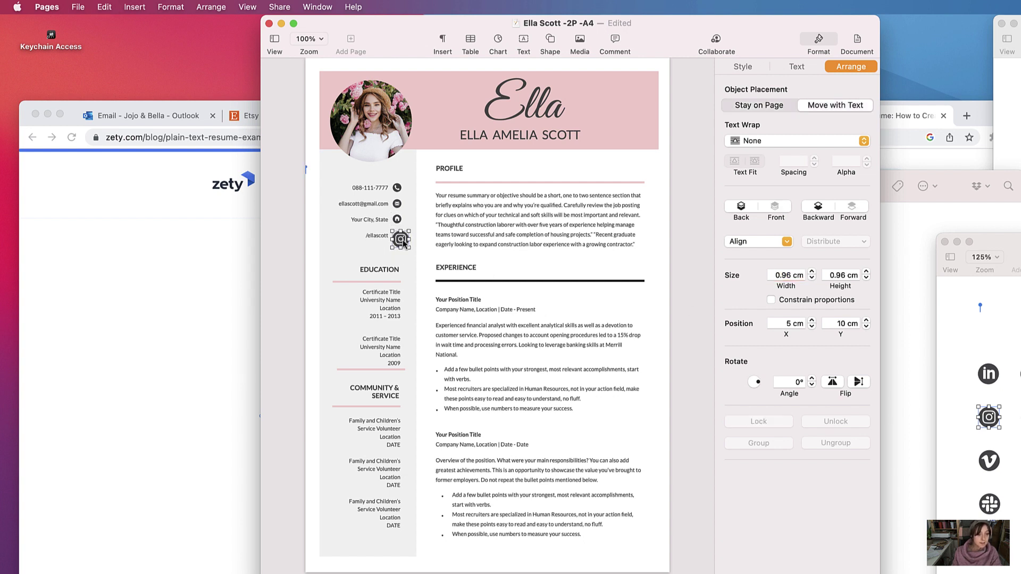
click(791, 275)
text(0.5)
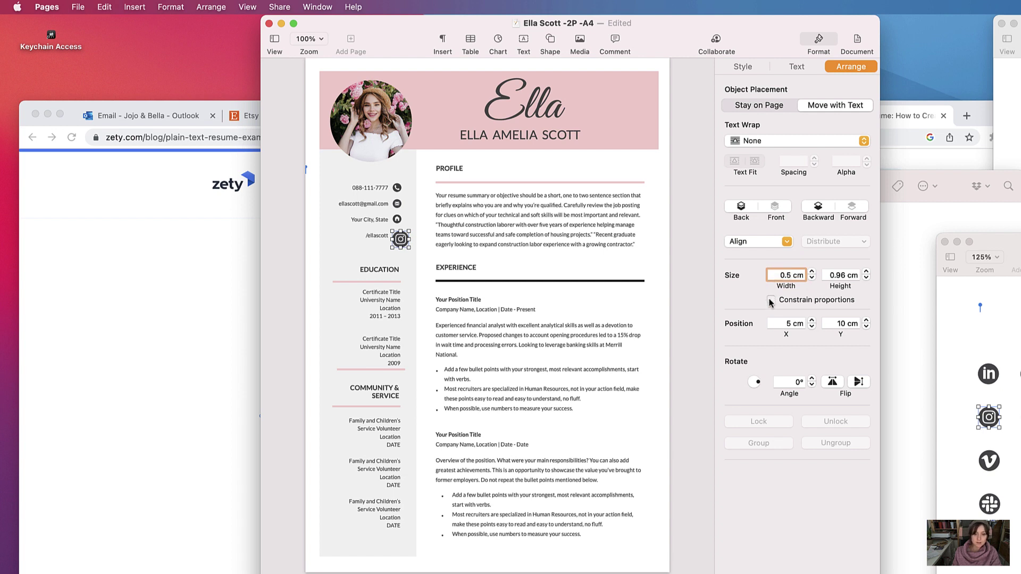
click(845, 275)
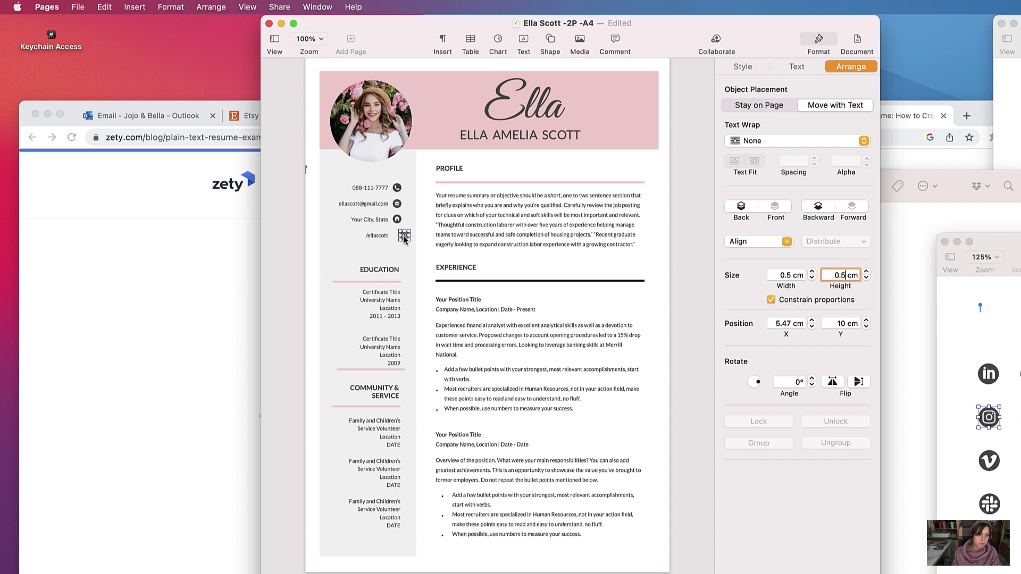
drag(405, 238, 398, 239)
click(547, 306)
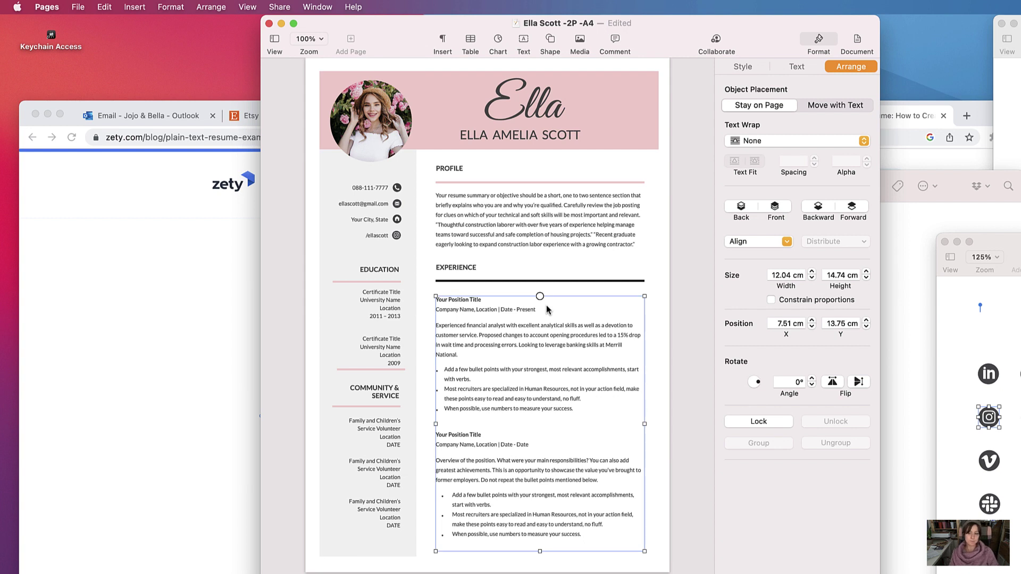
click(1011, 266)
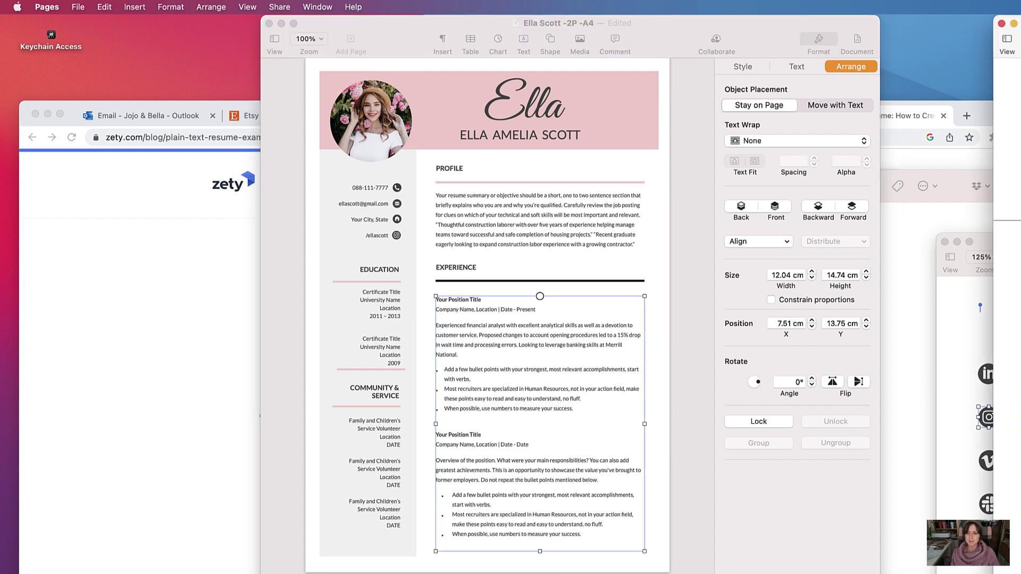